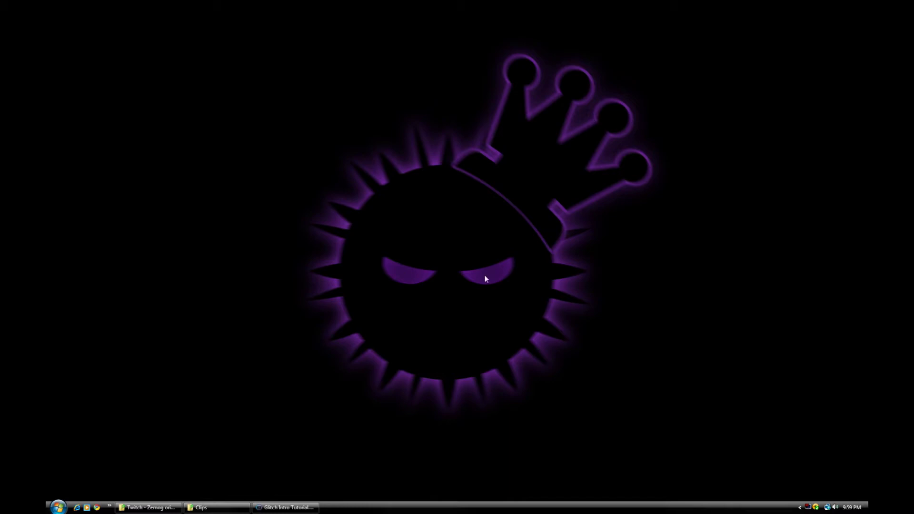
Switch to Vegas Pro and start setting up a new project with the Youtube HD template.
click(285, 511)
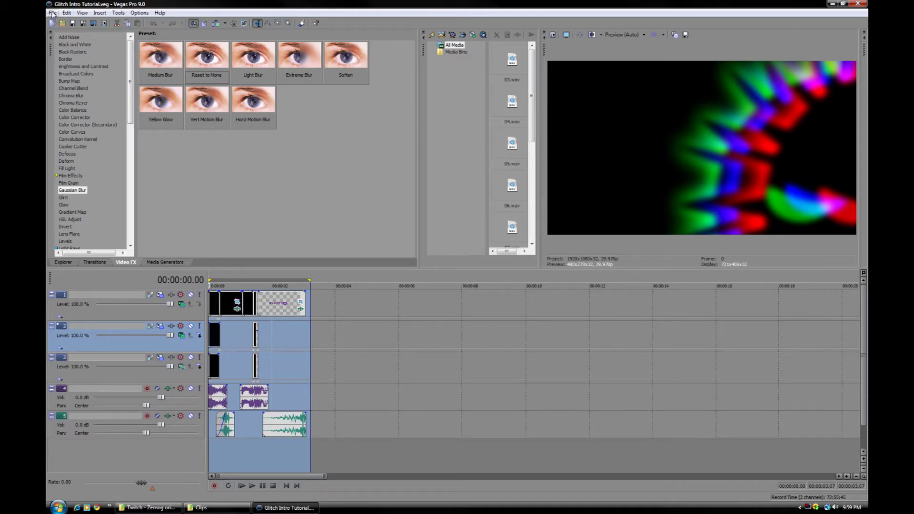
click(52, 14)
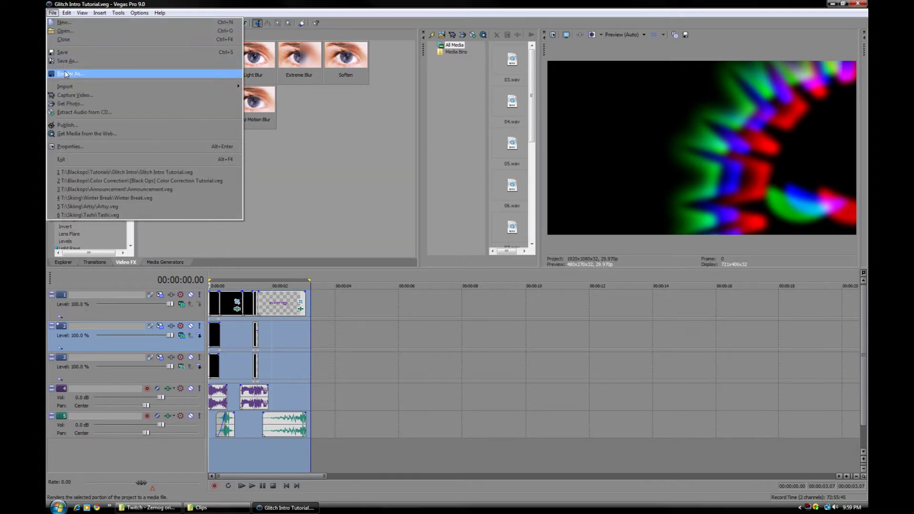
click(63, 30)
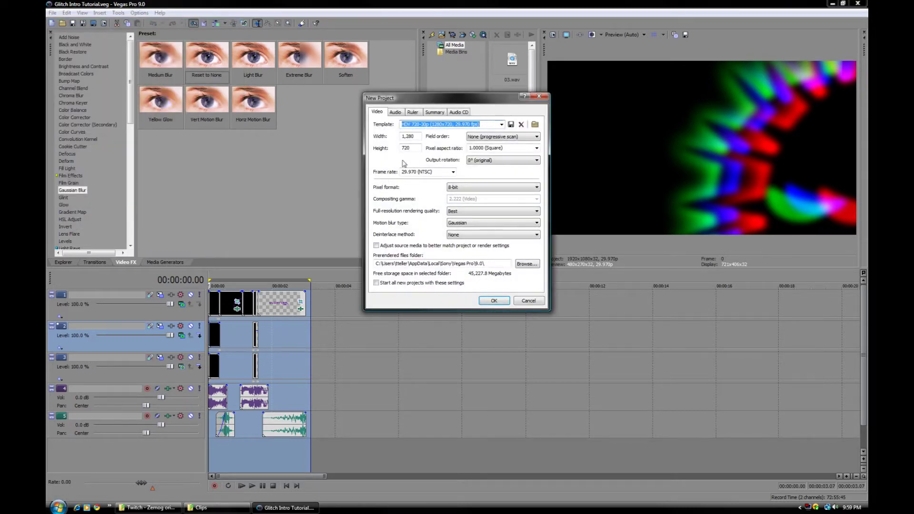
click(501, 125)
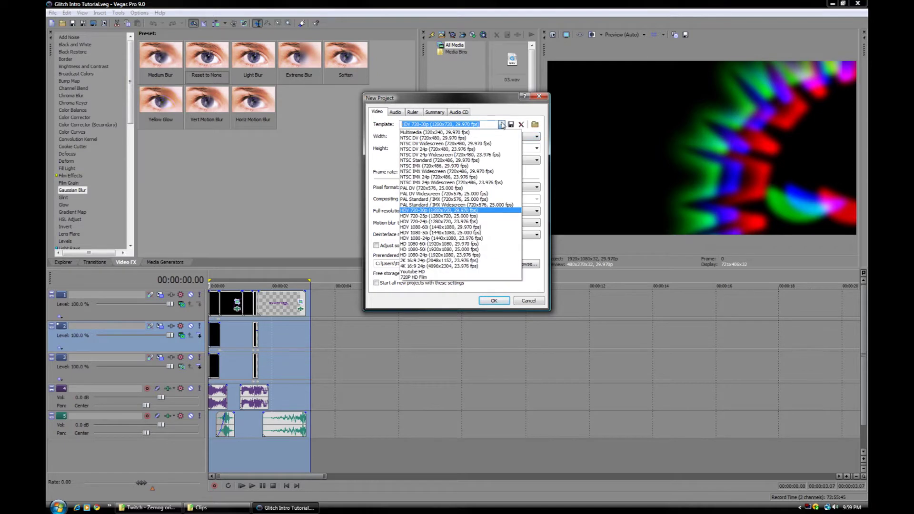
click(502, 125)
click(501, 125)
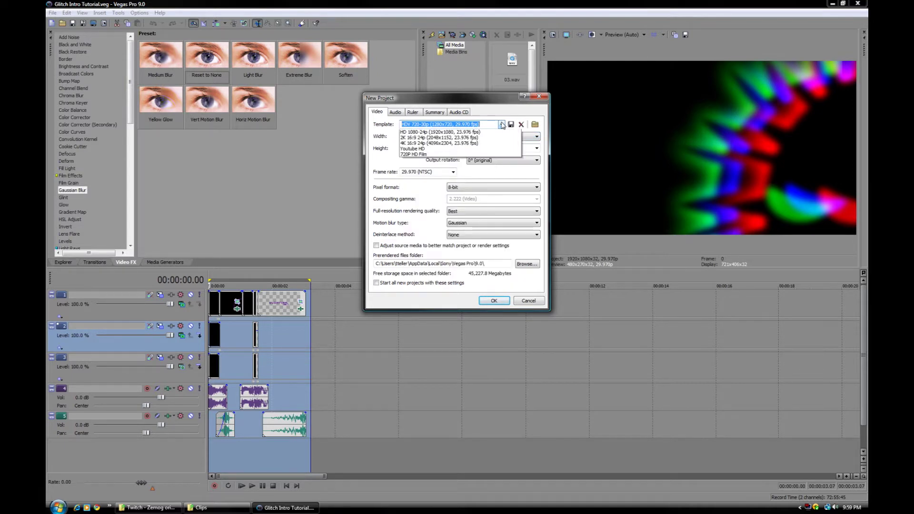
click(434, 272)
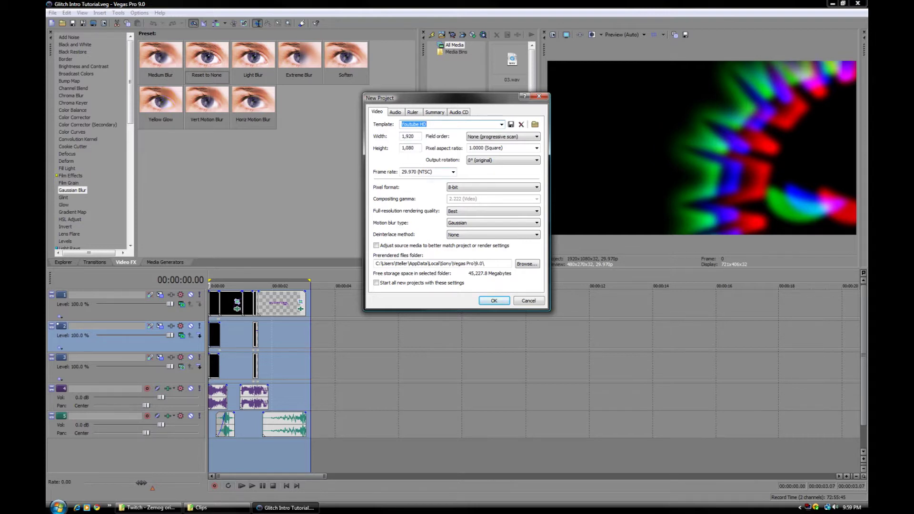
Review the template's frame rate and width, and create the project at 1920 x 1080 and 29.970 (NTSC).
click(453, 172)
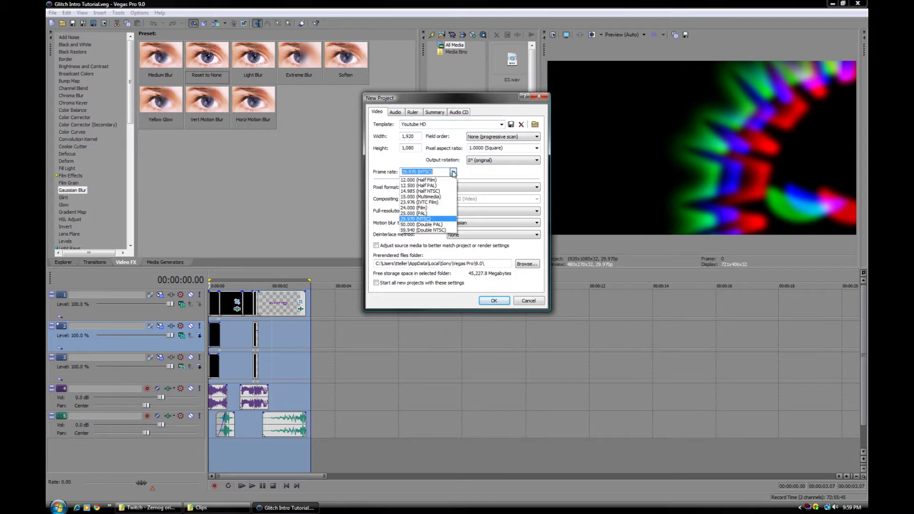
click(453, 173)
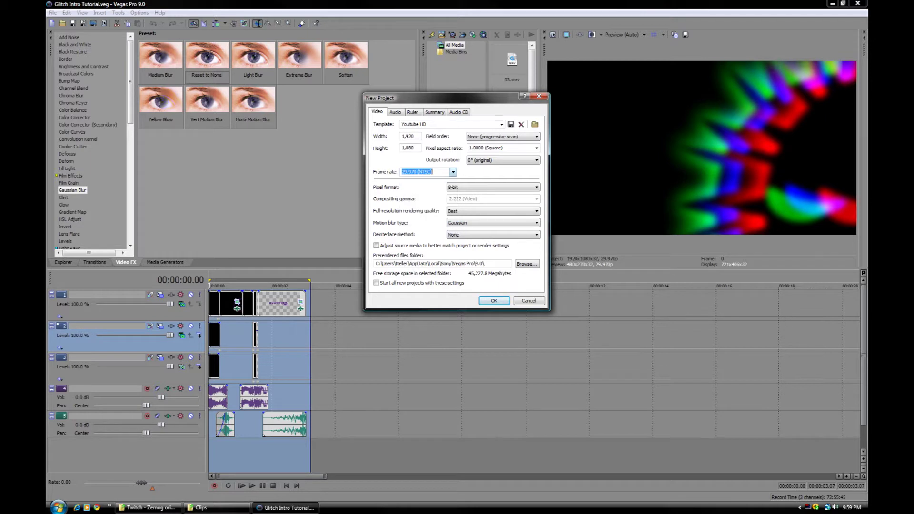
click(413, 136)
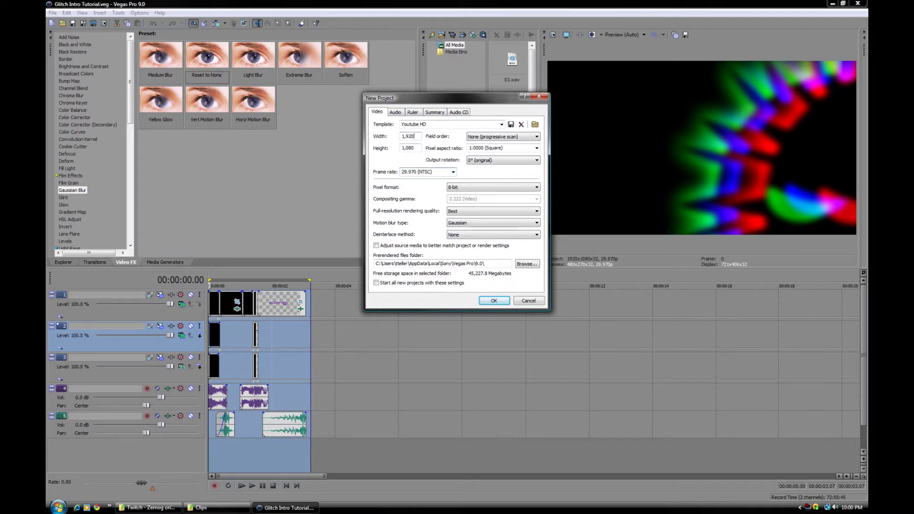
click(502, 126)
click(502, 125)
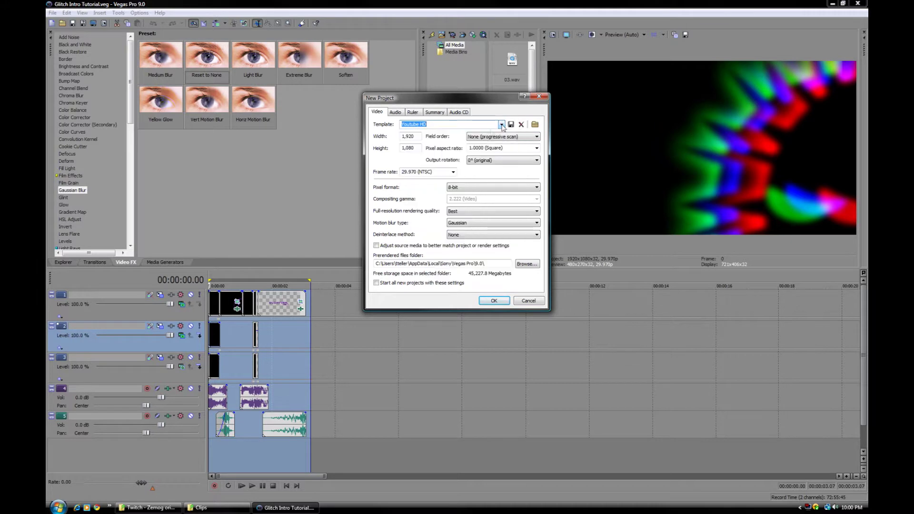
click(494, 301)
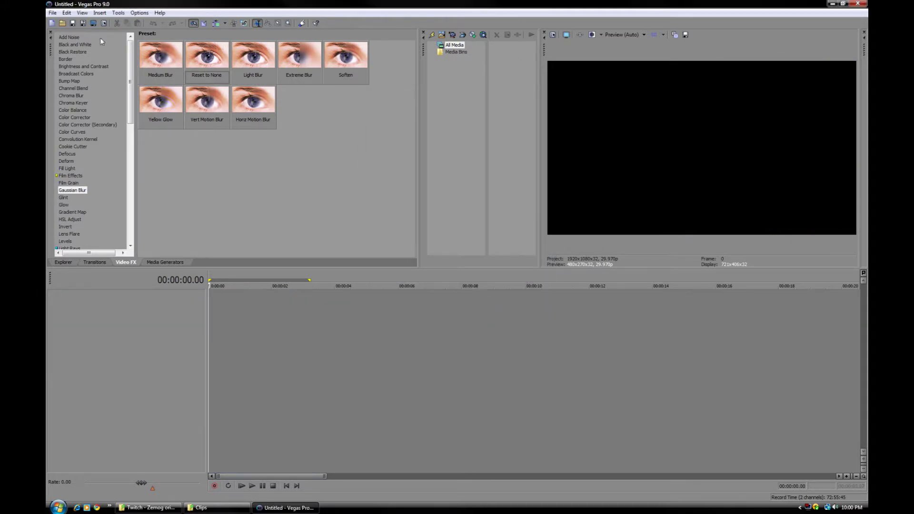
click(53, 14)
mouse_move(105, 86)
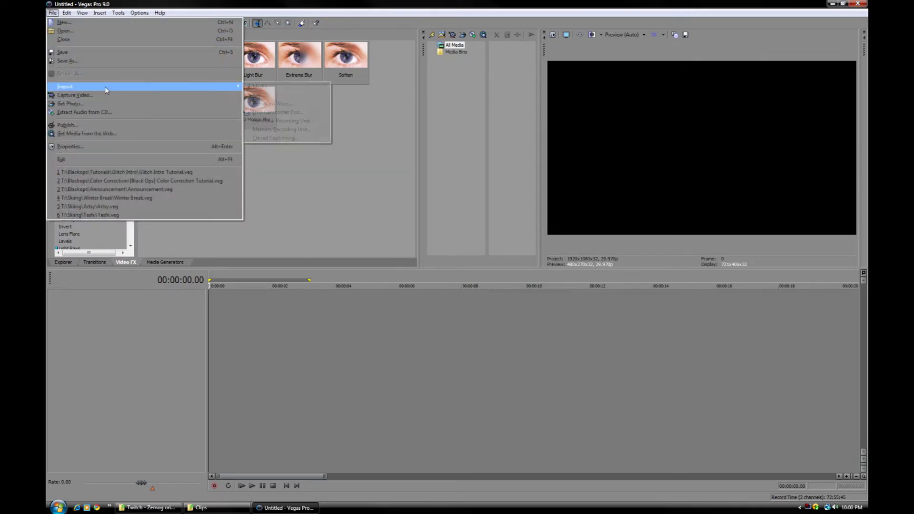
click(250, 216)
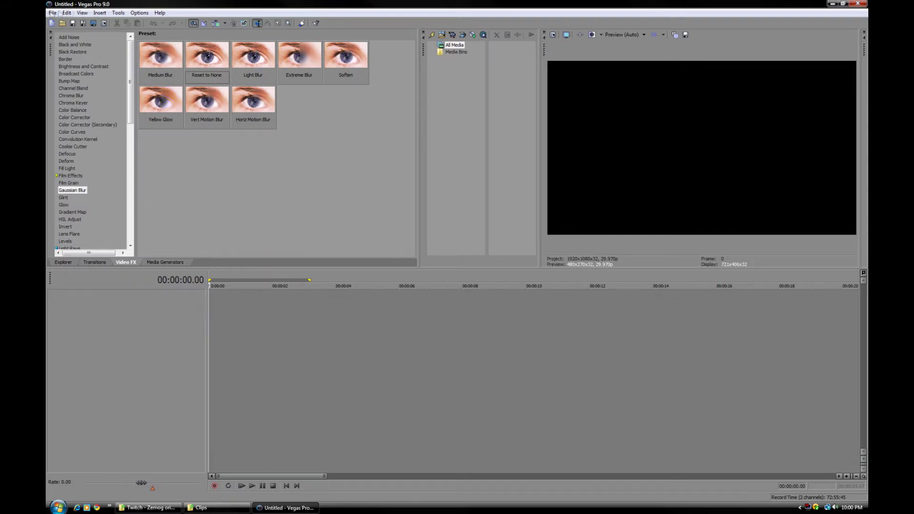
Import Blowfish_Logo.psd and Blowfish_Text.psd from the Blackops folder into the project media.
click(52, 13)
mouse_move(190, 86)
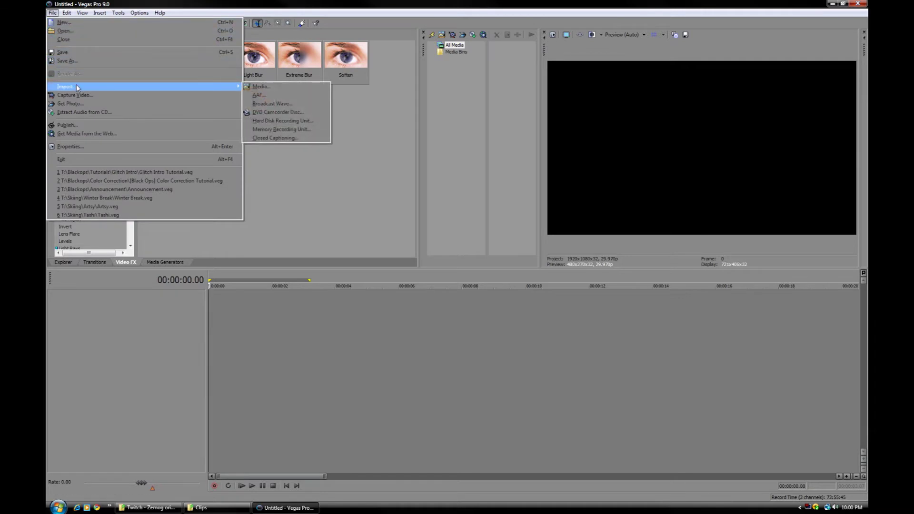
click(269, 90)
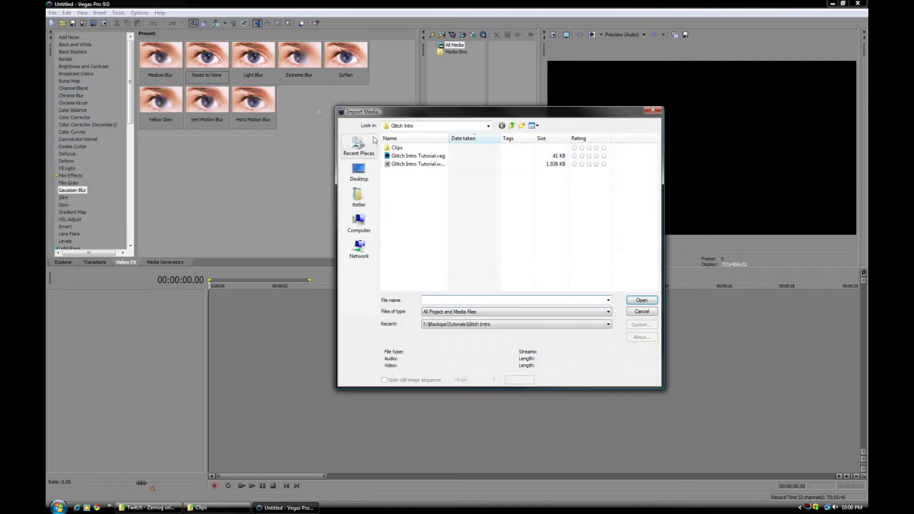
click(513, 126)
click(513, 126)
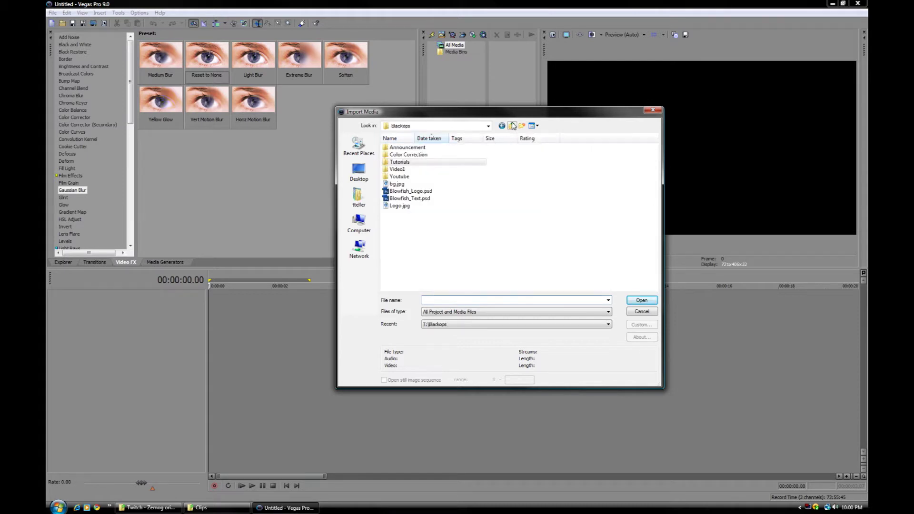
click(424, 191)
shift+click(421, 199)
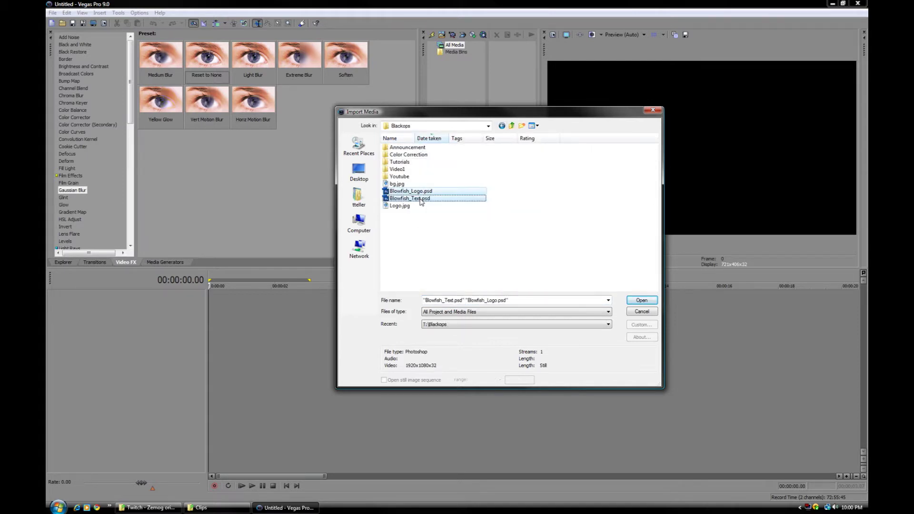
click(642, 300)
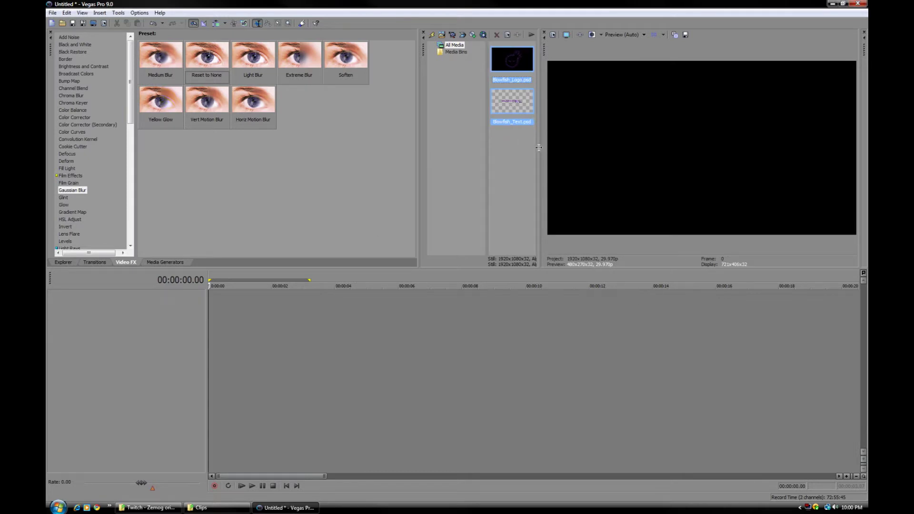
Enlarge the project media area and place Blowfish_Logo.psd on a new video track at the start of the timeline.
drag(488, 140, 428, 127)
click(462, 121)
drag(452, 61, 260, 303)
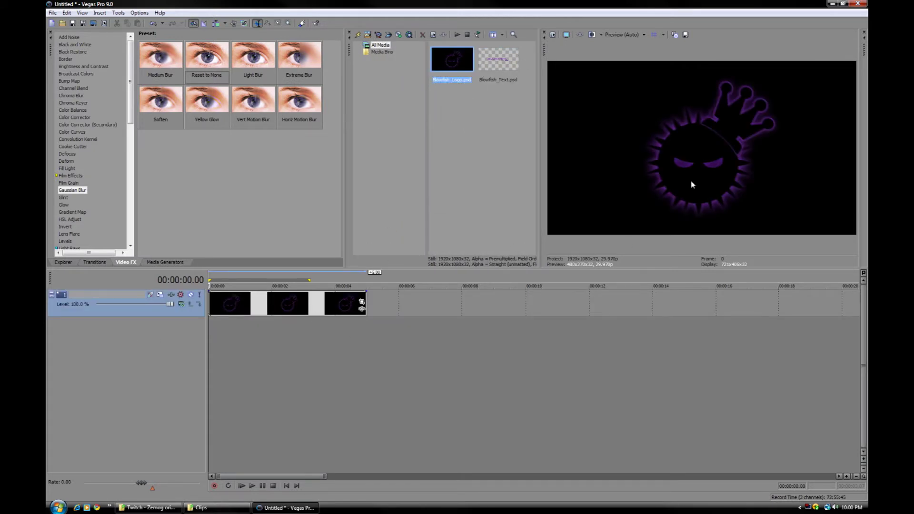
mouse_move(540, 151)
mouse_down()
mouse_move(494, 148)
mouse_move(553, 148)
mouse_up()
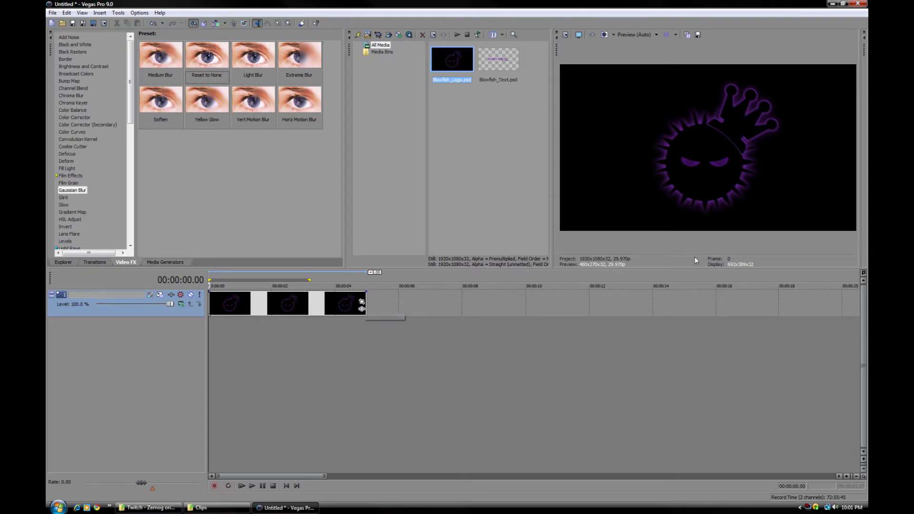
In the logo's Pan/Crop, crop to about 648 wide at frame 0 and add a shifted, about -3.7° rotated keyframe at frame 2.
click(361, 302)
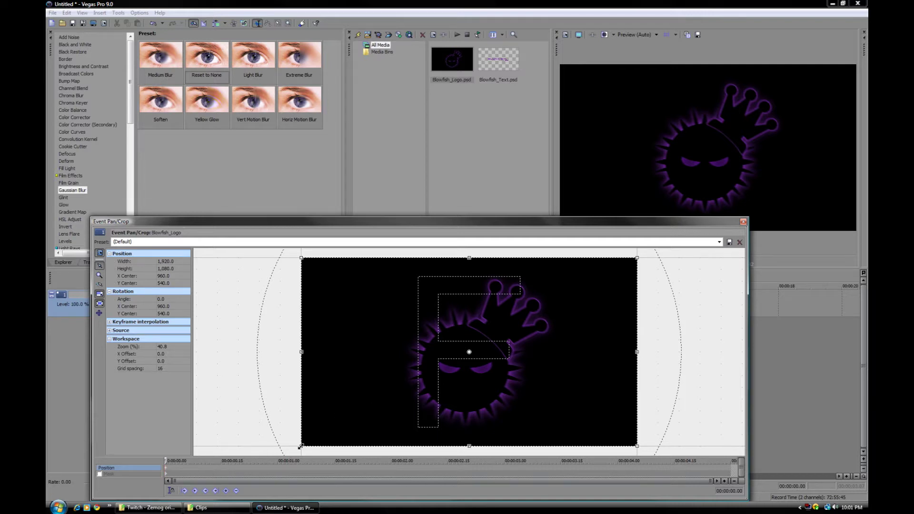
drag(300, 447, 360, 405)
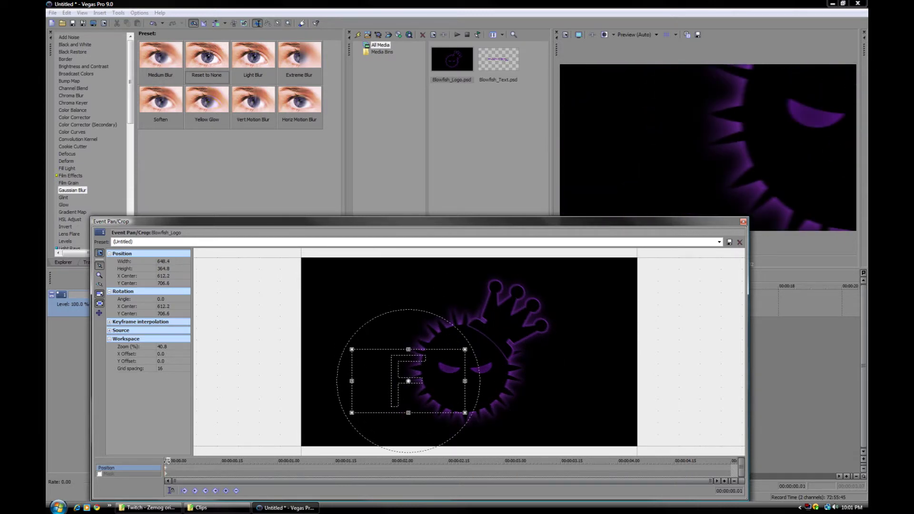
scroll(186, 472, up, 3)
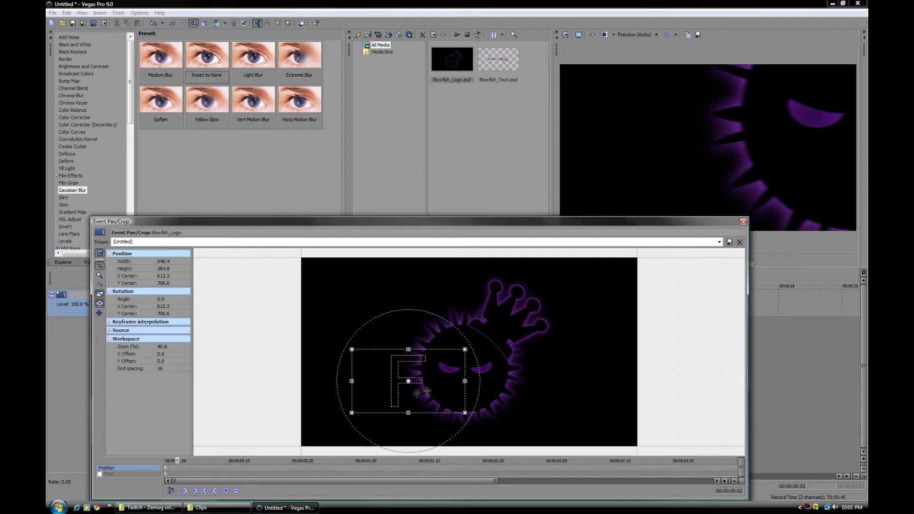
drag(466, 389, 482, 400)
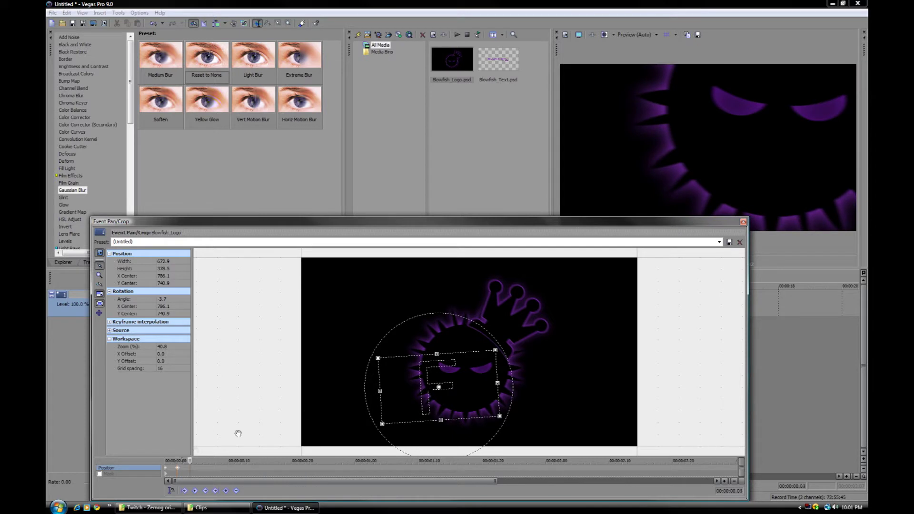
Add a re-centred crop keyframe about 896 wide at frame 4, and restore the full 1920 x 1080 frame at frame 12.
drag(496, 350, 516, 338)
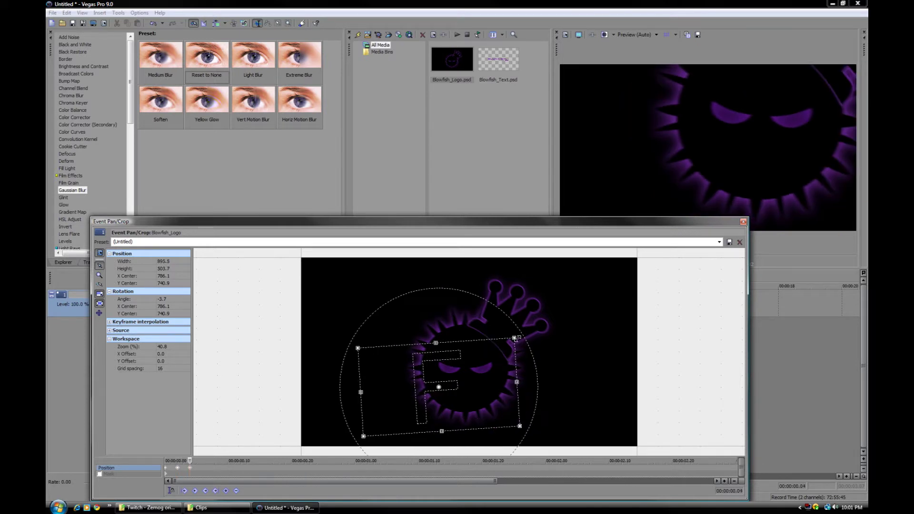
drag(488, 366, 508, 353)
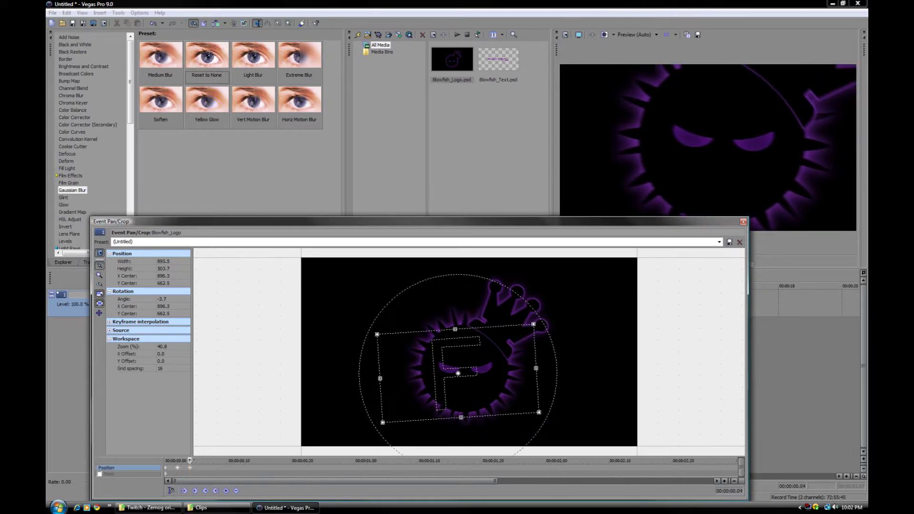
drag(198, 460, 237, 460)
right_click(450, 384)
click(474, 389)
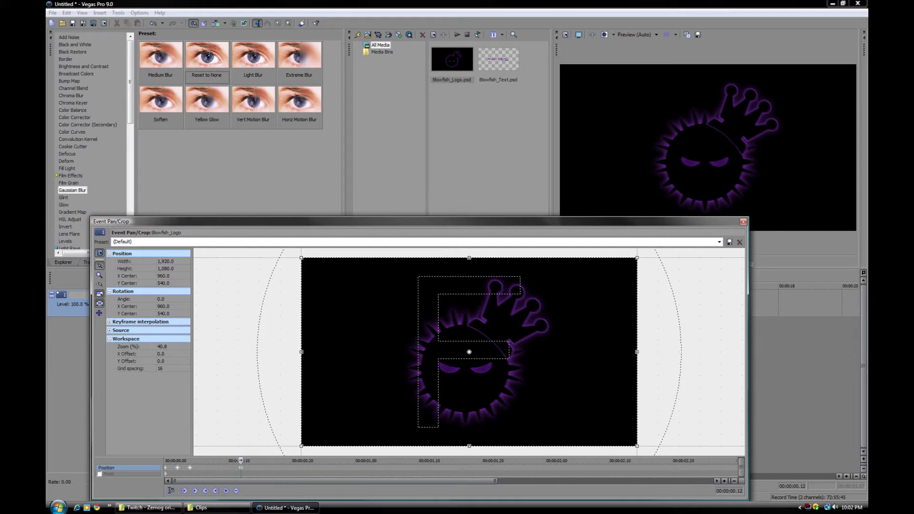
Add a Pan/Crop keyframe at frame 7 with a crop about 963 wide, shifted sideways and rotated about 3.2°.
key(Left)
key(Left)
key(Left)
key(Left)
key(Left)
key(Left)
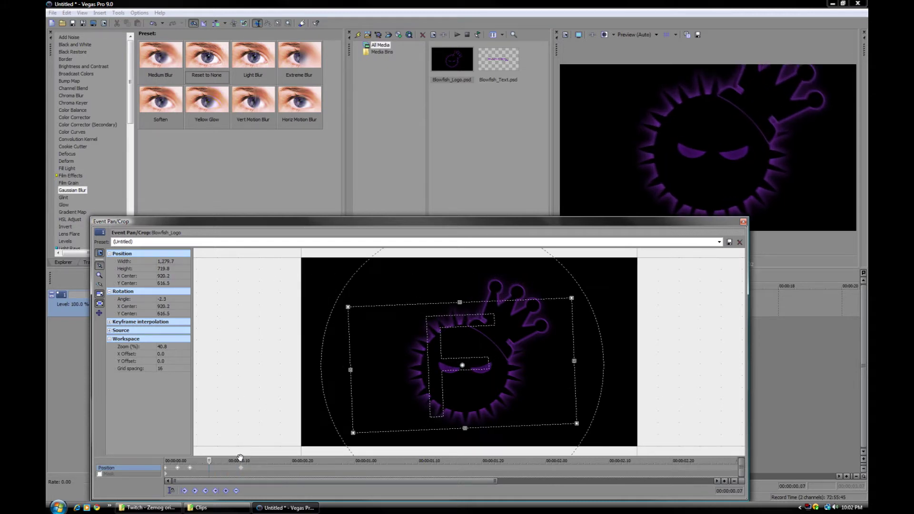
key(Left)
key(Right)
key(Right)
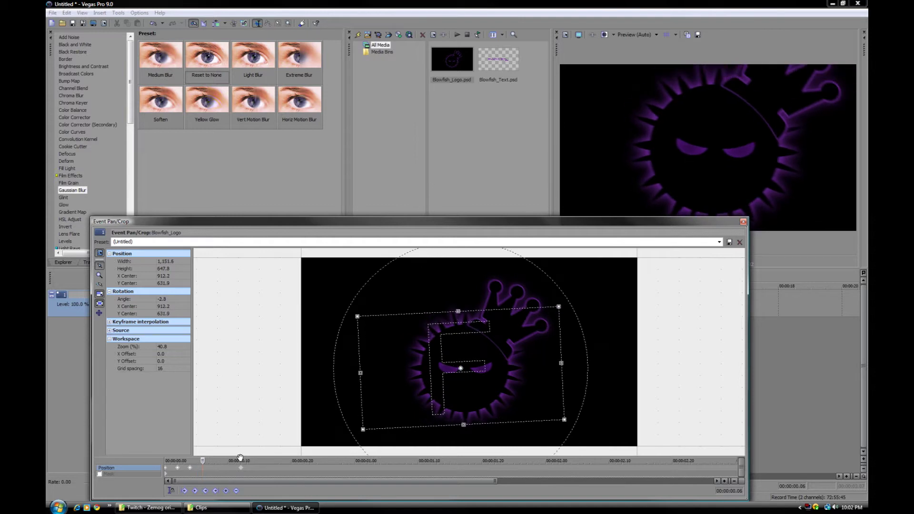
key(Left)
key(Right)
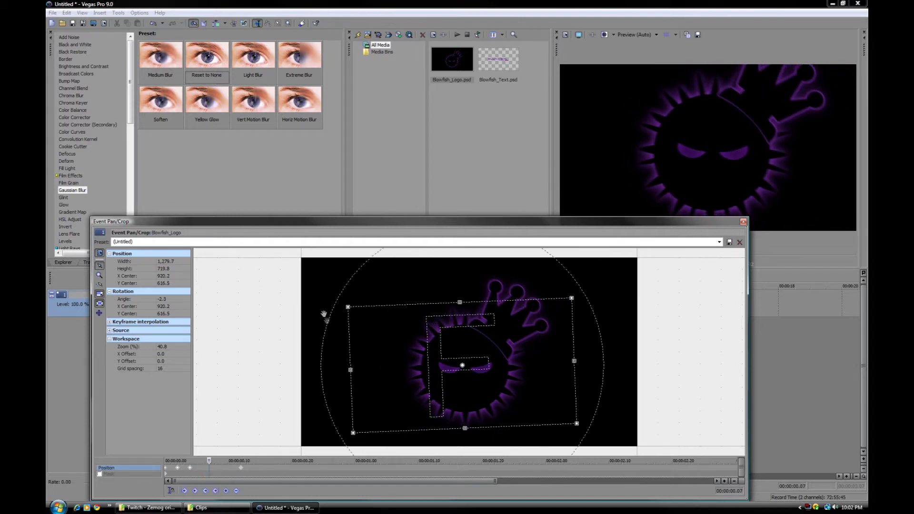
drag(333, 327, 369, 314)
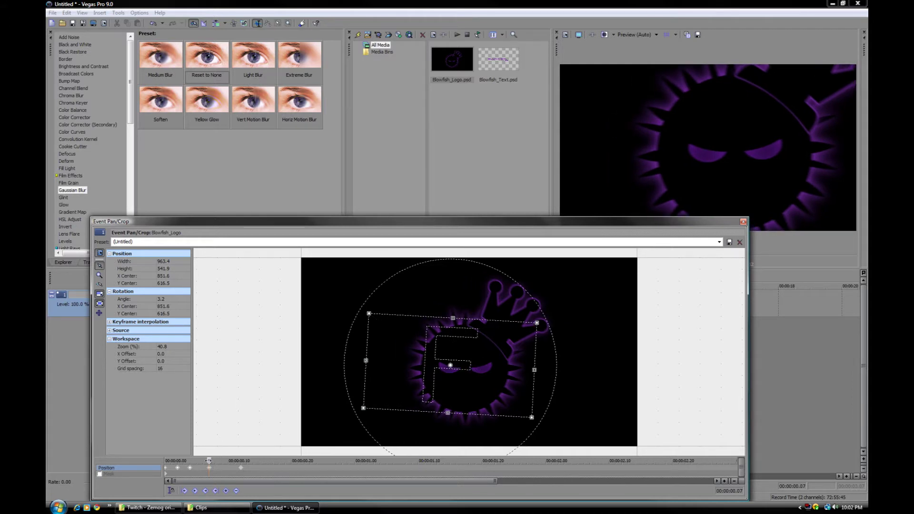
Add Pan/Crop keyframes at frame 9, about 985 wide and rotated about -9.2°, and at frame 11, rotated about 5.1°.
drag(209, 461, 221, 461)
drag(575, 430, 548, 365)
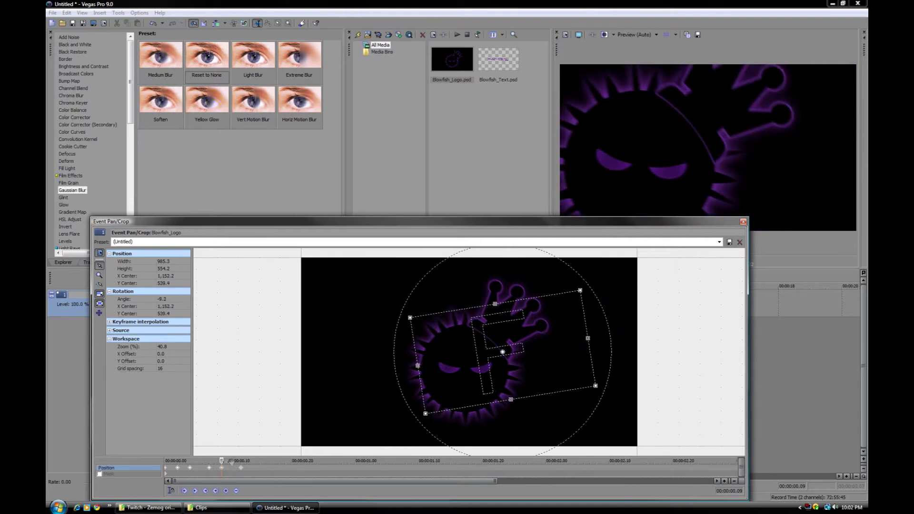
drag(222, 460, 234, 460)
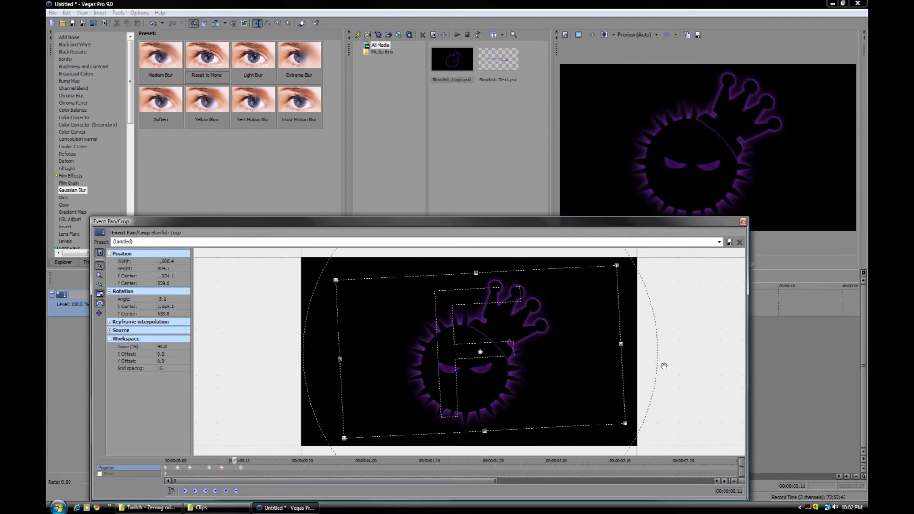
drag(640, 361, 643, 385)
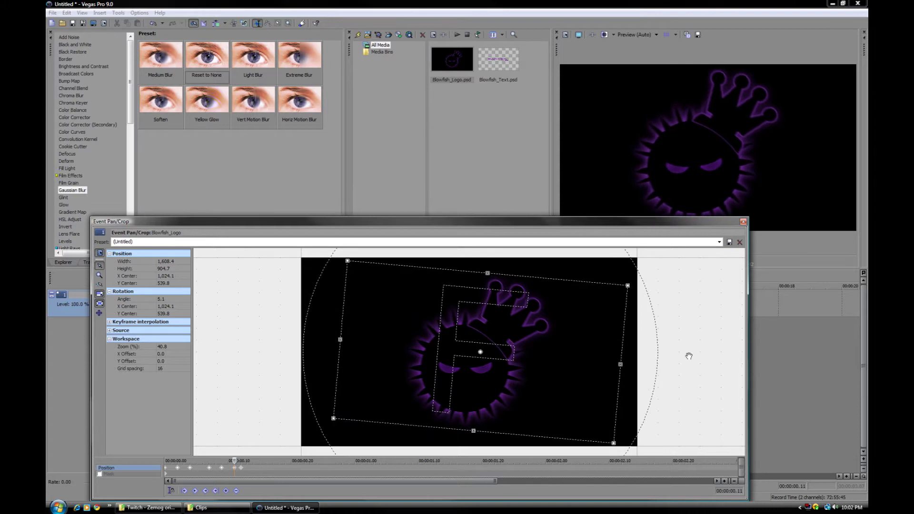
click(744, 221)
Close the Pan/Crop editor and repeatedly play back the opening seconds of the logo animation to judge the shake.
drag(231, 324, 136, 323)
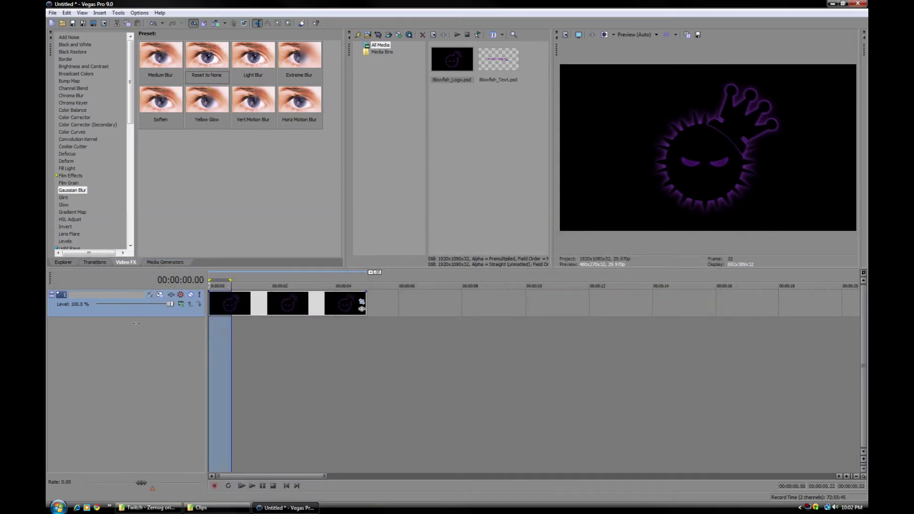
scroll(370, 334, up, 5)
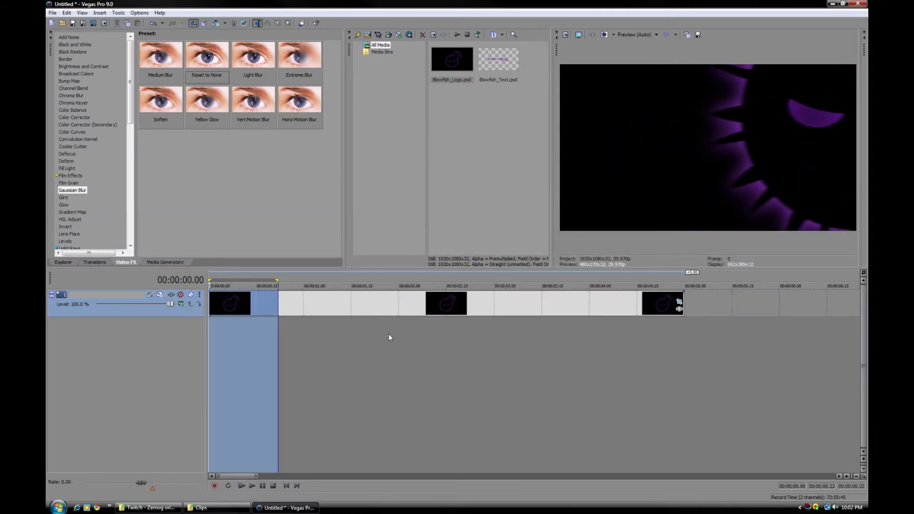
drag(473, 345, 135, 333)
key(space)
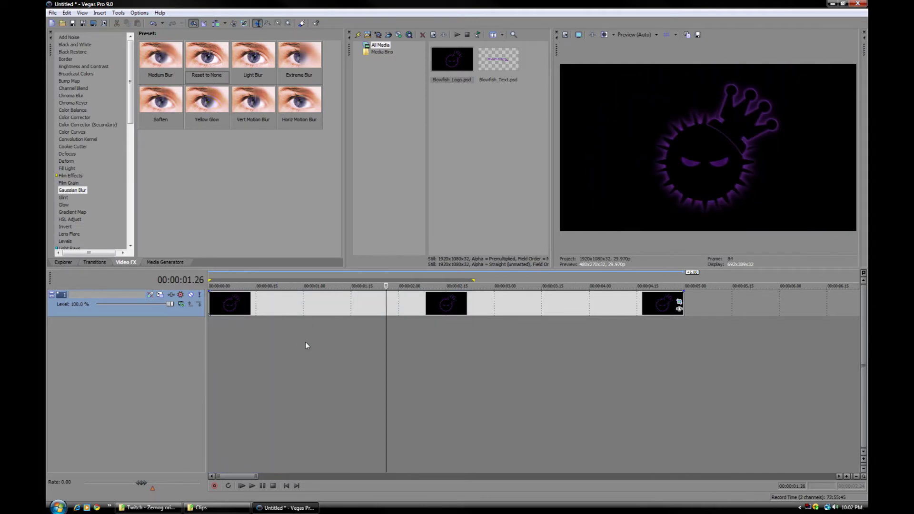
key(space)
key(space)
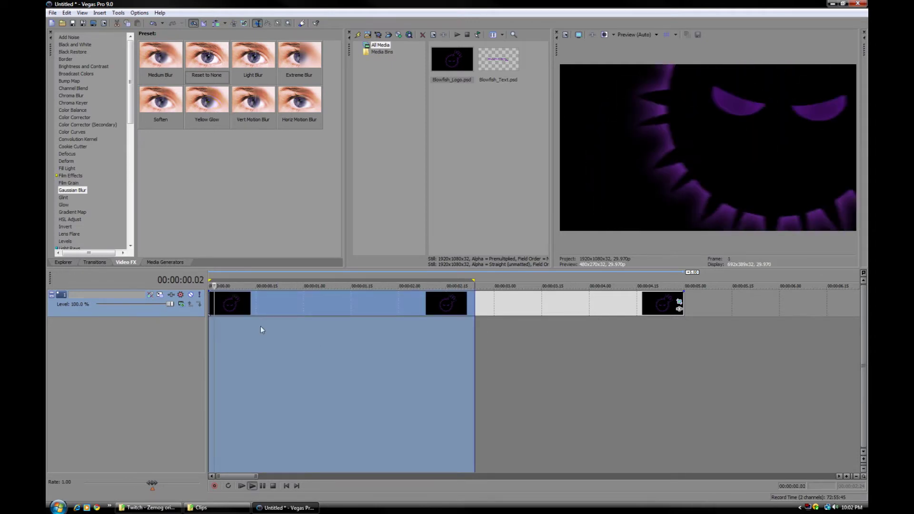
key(space)
key(space)
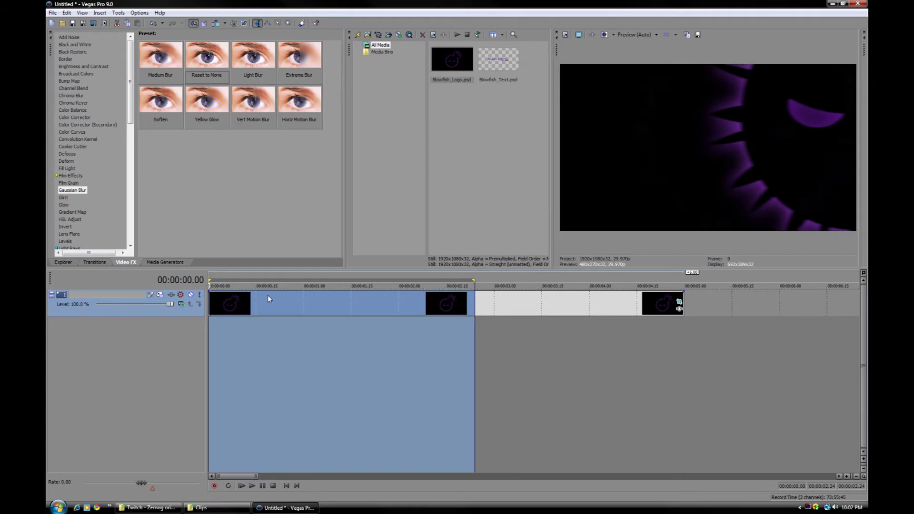
key(space)
key(space)
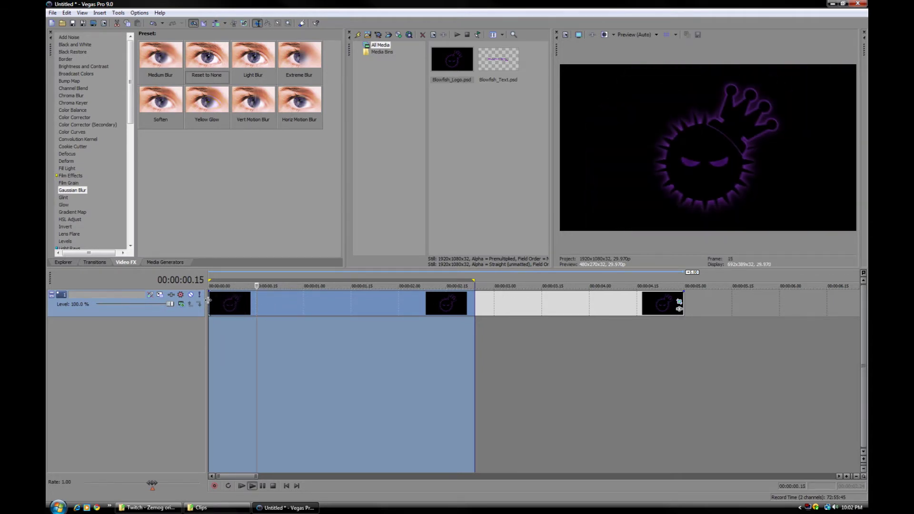
key(space)
key(space)
key(space)
In the logo's Pan/Crop, shift the frame 2 crop sideways and slightly down, and re-centre the frame 4 crop at about 769, 609.
click(679, 302)
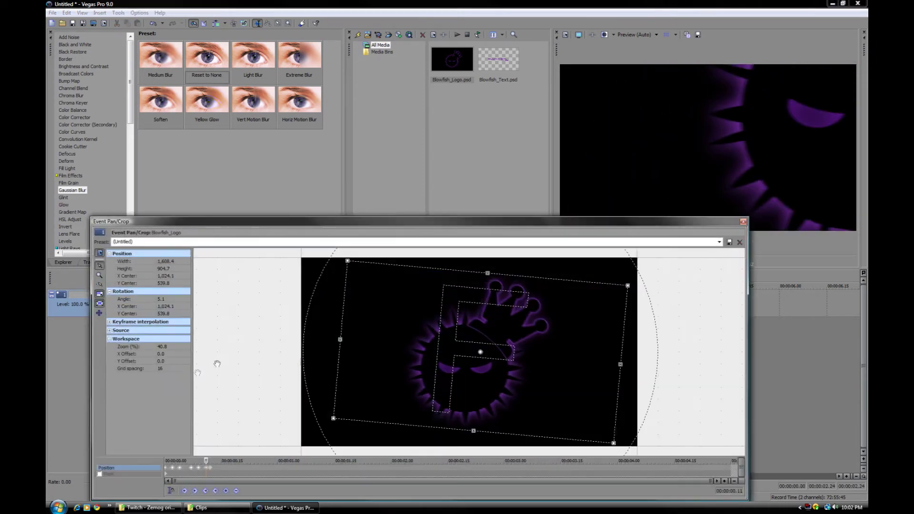
click(176, 470)
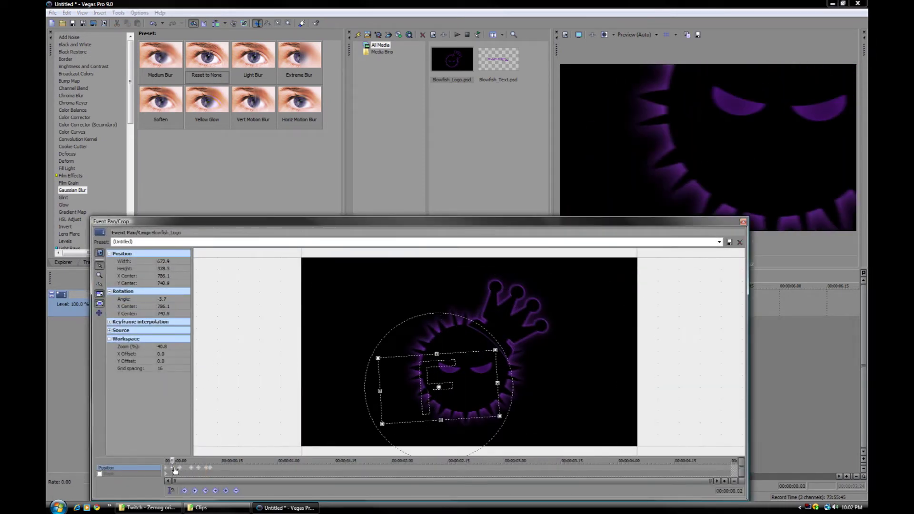
click(173, 468)
drag(467, 409, 487, 414)
drag(173, 461, 179, 461)
drag(516, 382, 496, 372)
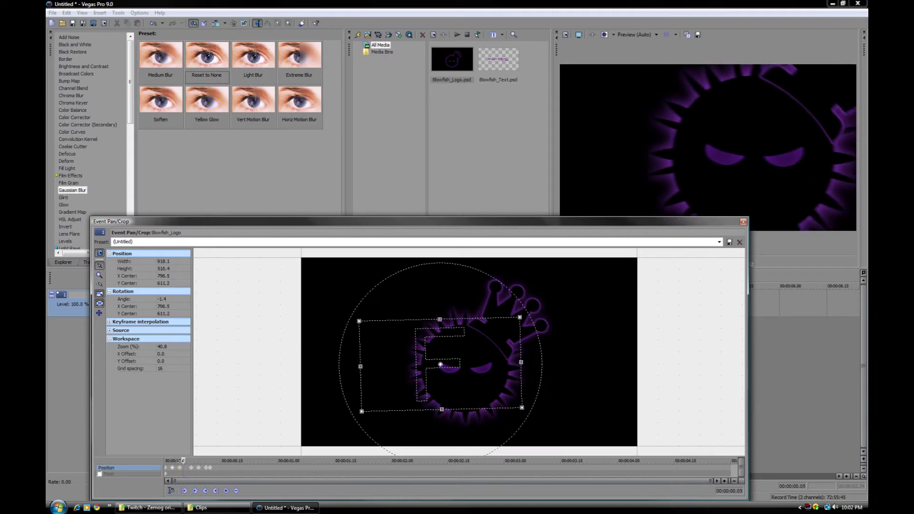
At the frame 9 Pan/Crop keyframe, rotate the crop to about 2° and re-centre it at about 971, 657.
click(187, 461)
key(Right)
key(Right)
key(Right)
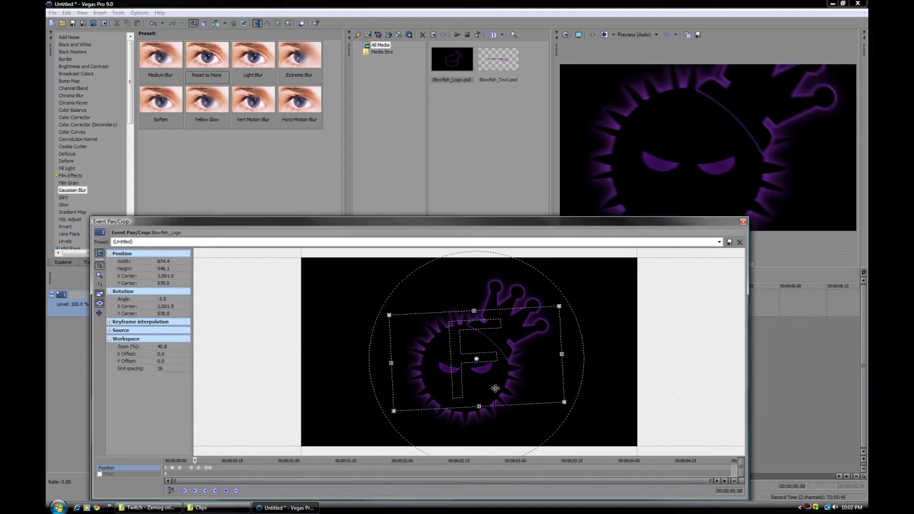
drag(601, 363, 597, 382)
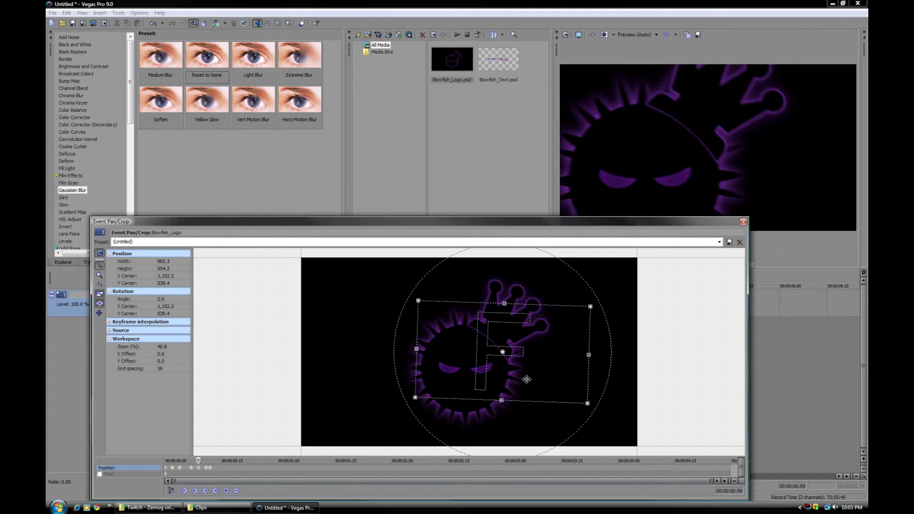
drag(526, 379, 495, 400)
Review the frames up to 12 and tighten the frame 4 crop to about 458 wide.
key(Right)
key(Right)
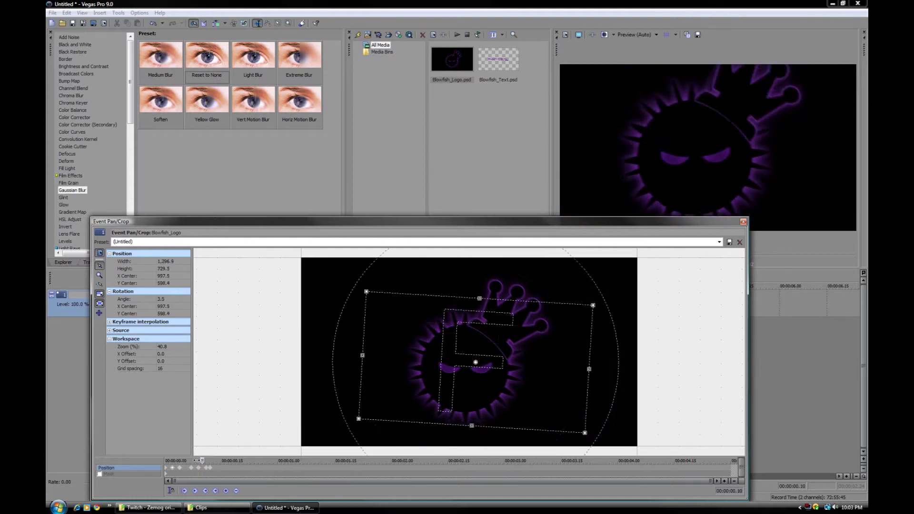
key(Right)
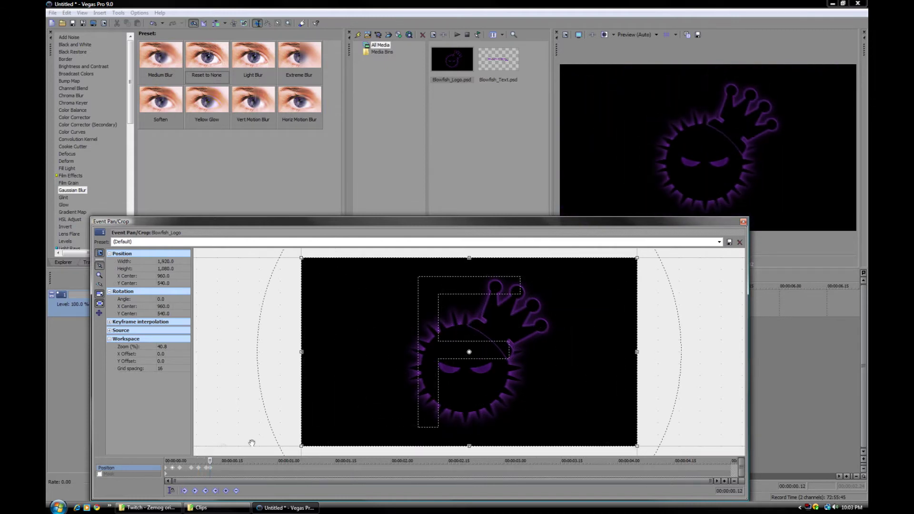
key(Left)
key(Left)
key(Left)
key(Left)
key(Left)
key(Left)
key(Left)
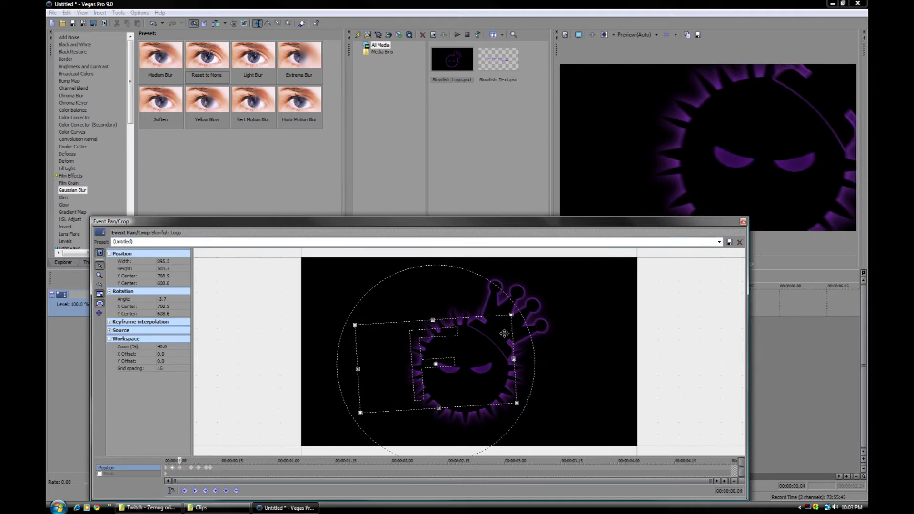
drag(510, 316, 494, 339)
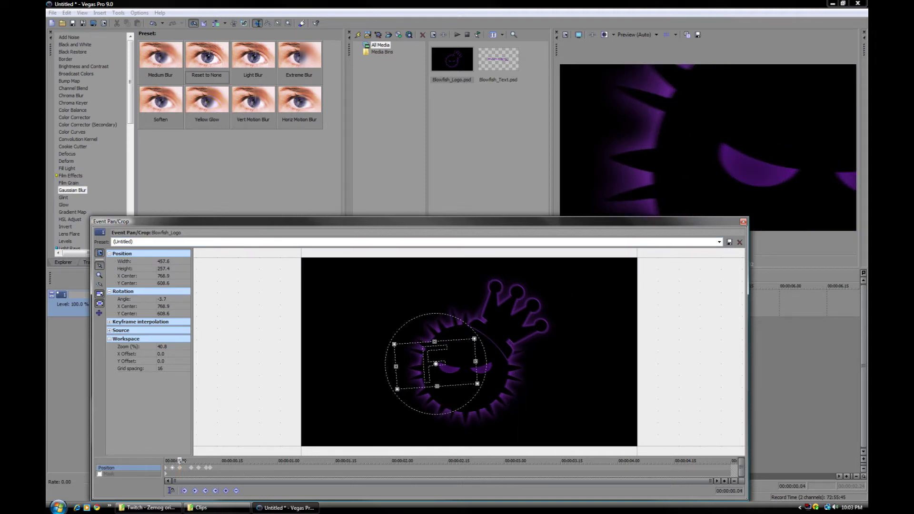
Add a Pan/Crop keyframe at frame 5 with a crop about 809 wide, centred at about 956, 633.
drag(180, 460, 184, 460)
click(184, 461)
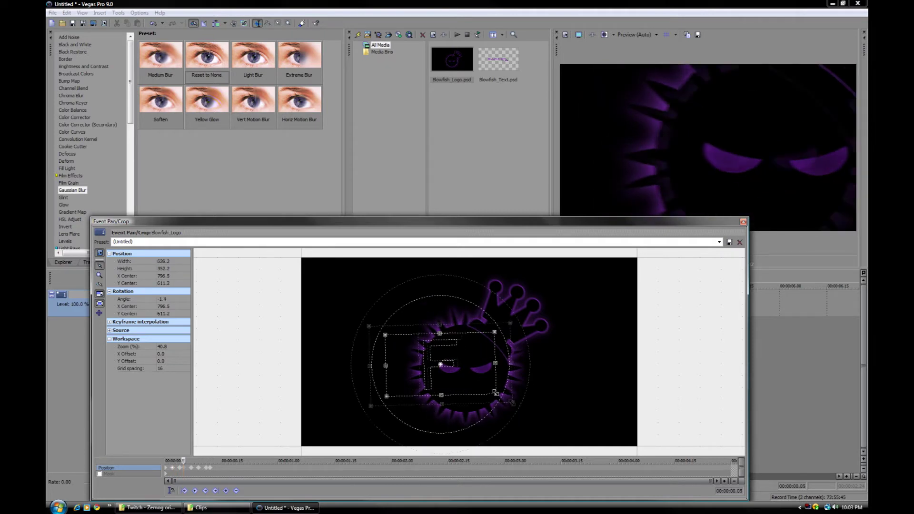
drag(463, 384, 491, 388)
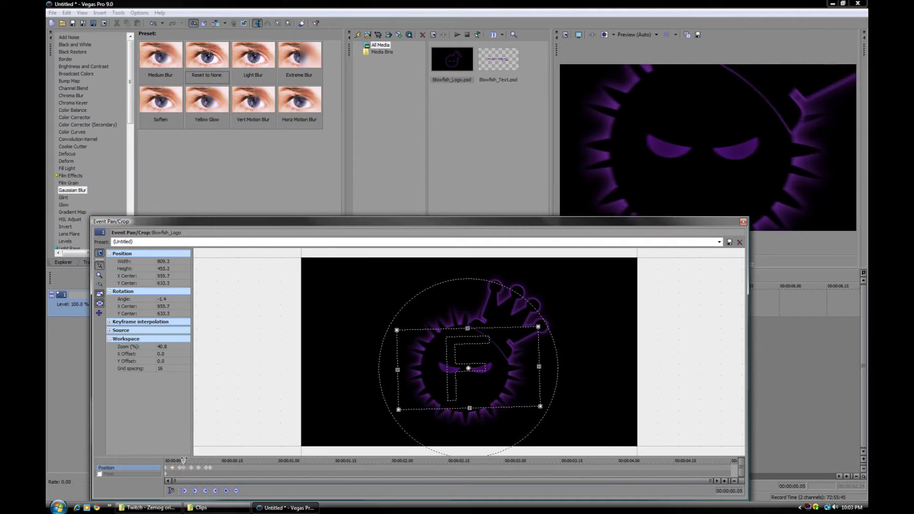
Tighten the crop at the frame 7 keyframe to about 690 wide.
key(Right)
key(Right)
key(Right)
key(Right)
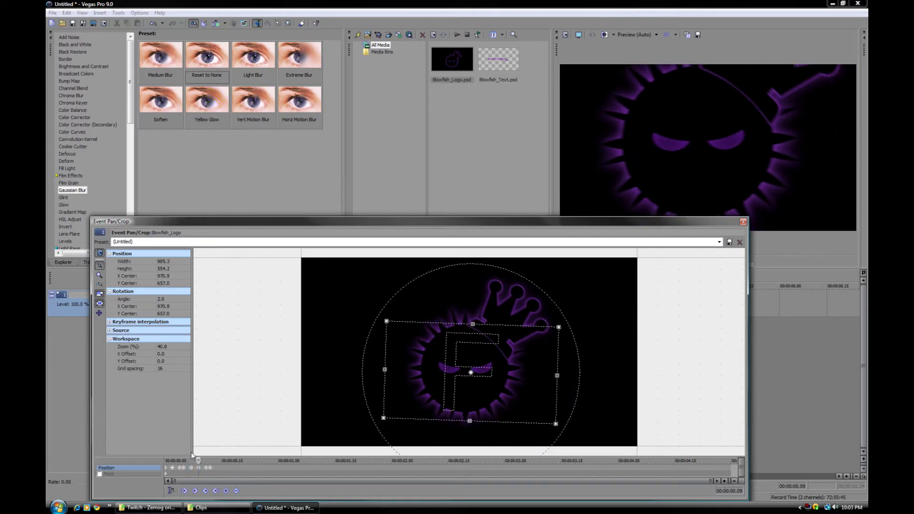
key(Left)
key(Left)
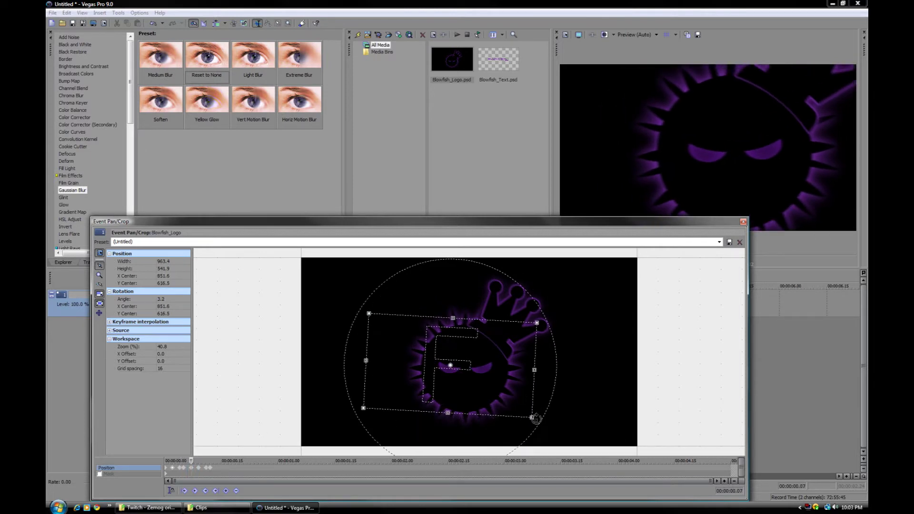
drag(536, 419, 509, 403)
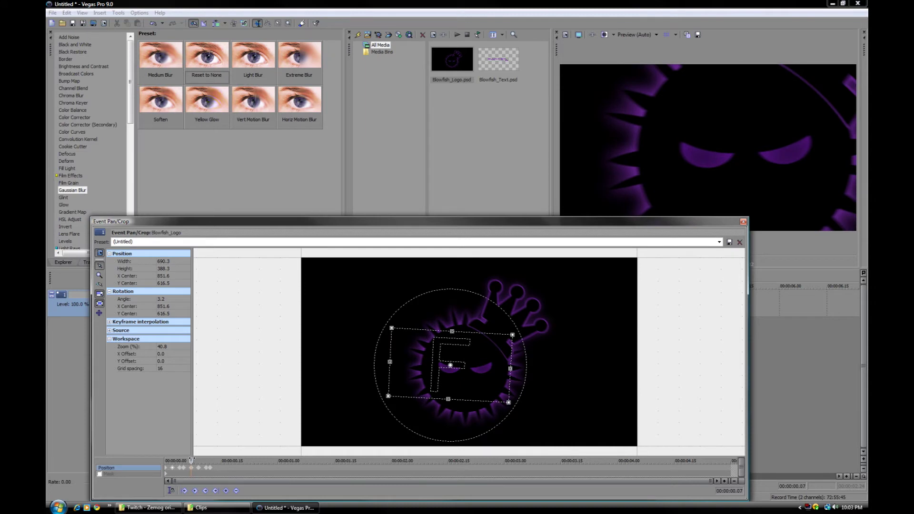
Widen the frame 9 crop to about 1109, check the end of the keyframes, and close the Pan/Crop editor.
key(Right)
key(Right)
drag(383, 418, 372, 424)
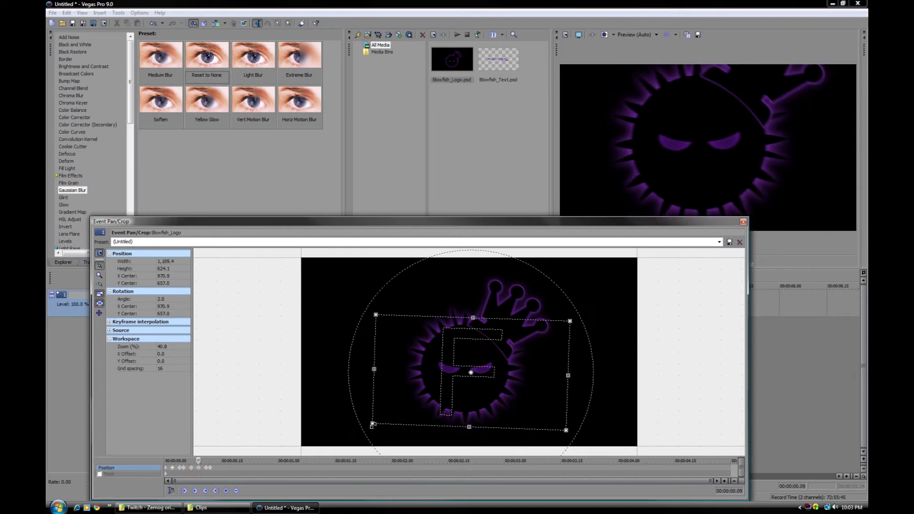
drag(199, 460, 210, 460)
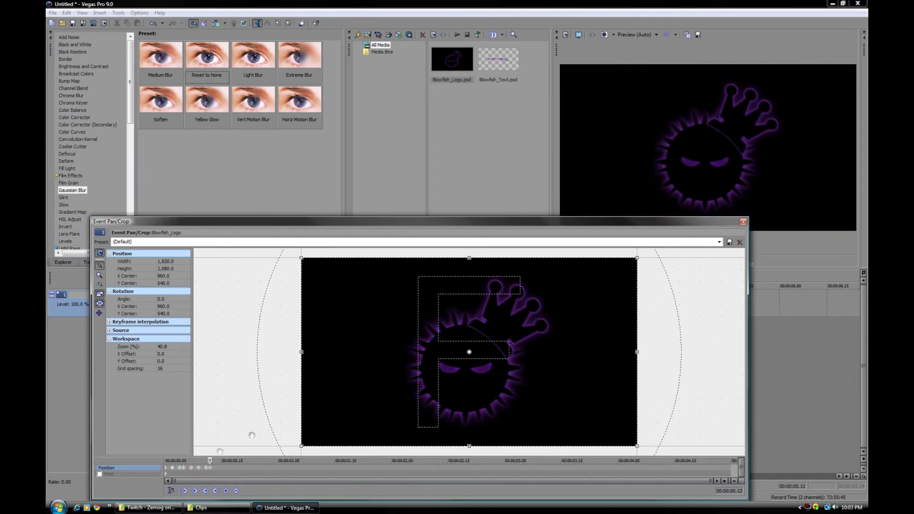
click(743, 222)
Add a Pan/Crop keyframe at frame 3 with the logo crop widened to about 945.
key(Left)
key(Left)
key(Left)
key(Left)
key(Left)
key(Left)
key(Left)
key(Left)
key(Left)
key(Left)
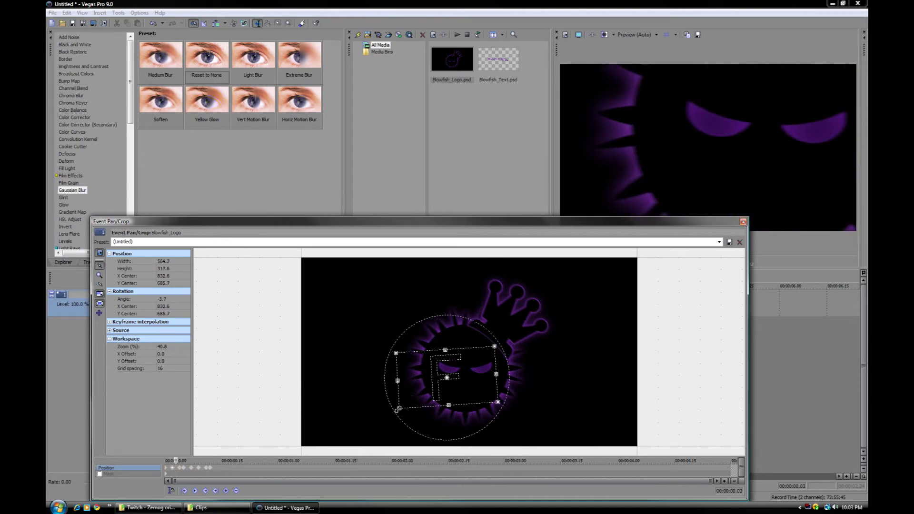
drag(398, 409, 369, 429)
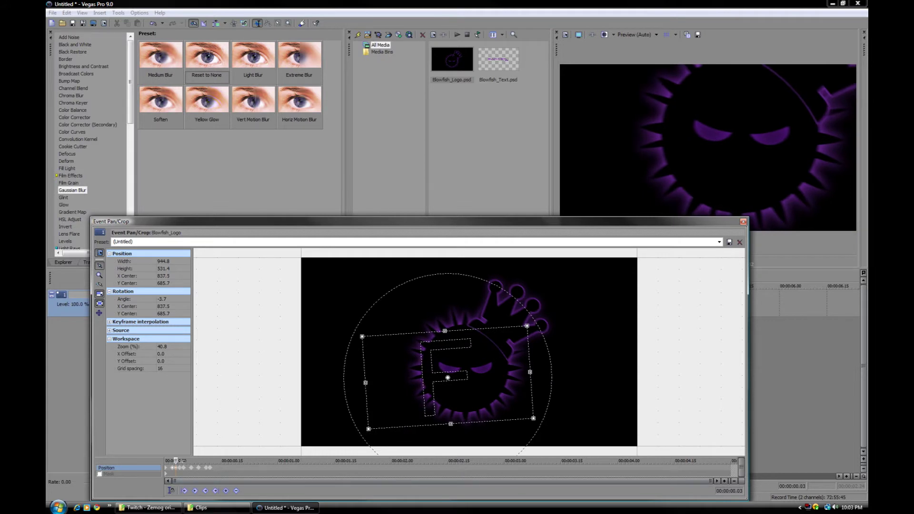
Add a tighter crop keyframe at frame 8 and close the Pan/Crop editor.
key(Right)
key(Right)
key(Right)
key(Right)
key(Right)
key(Right)
key(Right)
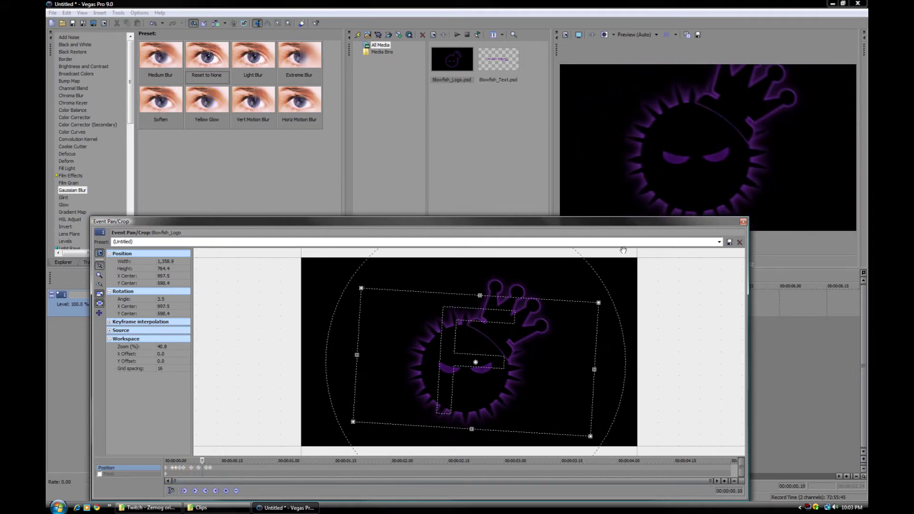
key(Left)
key(Left)
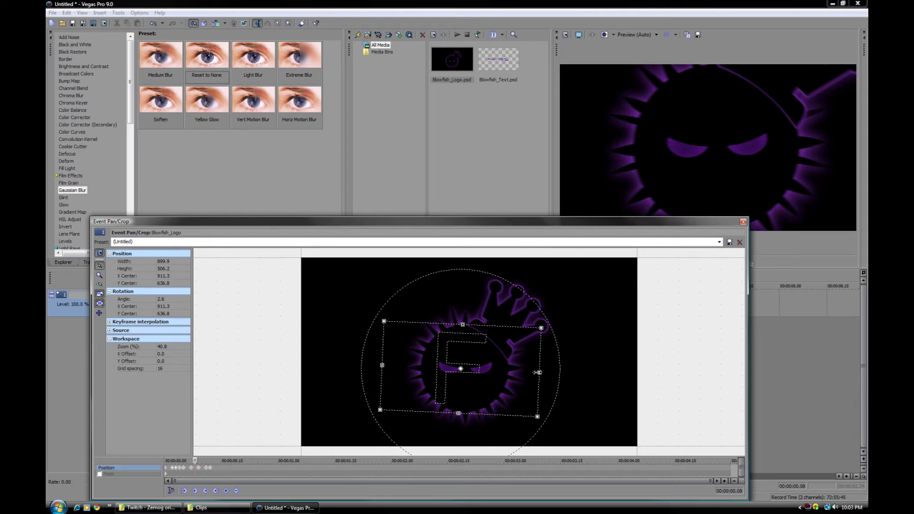
click(743, 221)
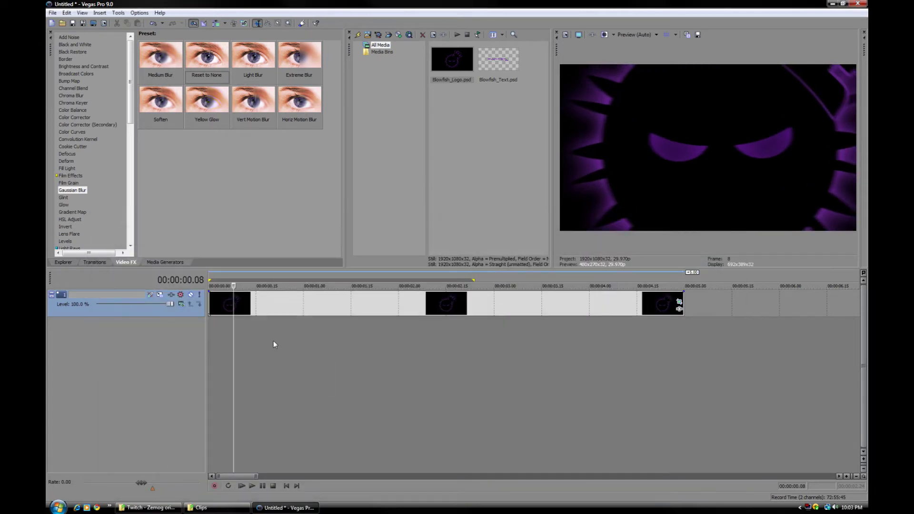
Play back the first two seconds of the timeline several times to check the revised logo jitter.
drag(313, 336, 209, 340)
key(space)
key(space)
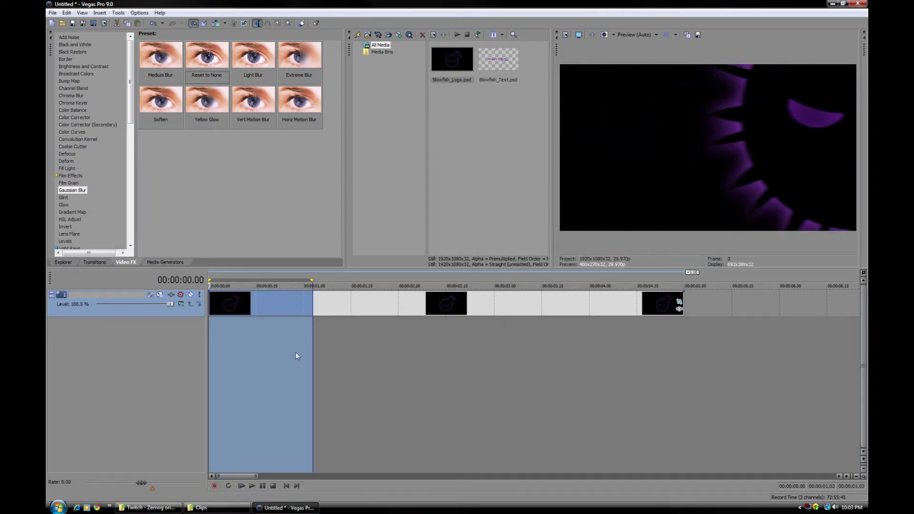
drag(414, 357, 208, 360)
key(space)
key(space)
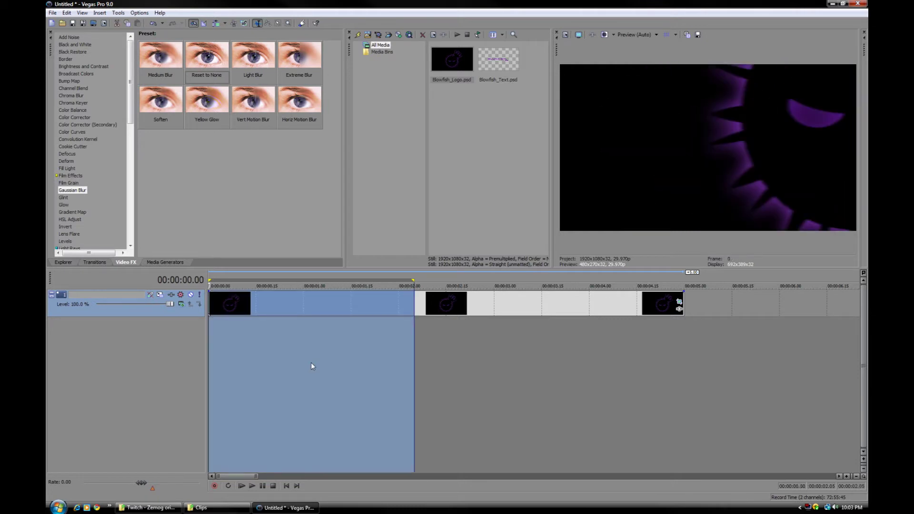
key(space)
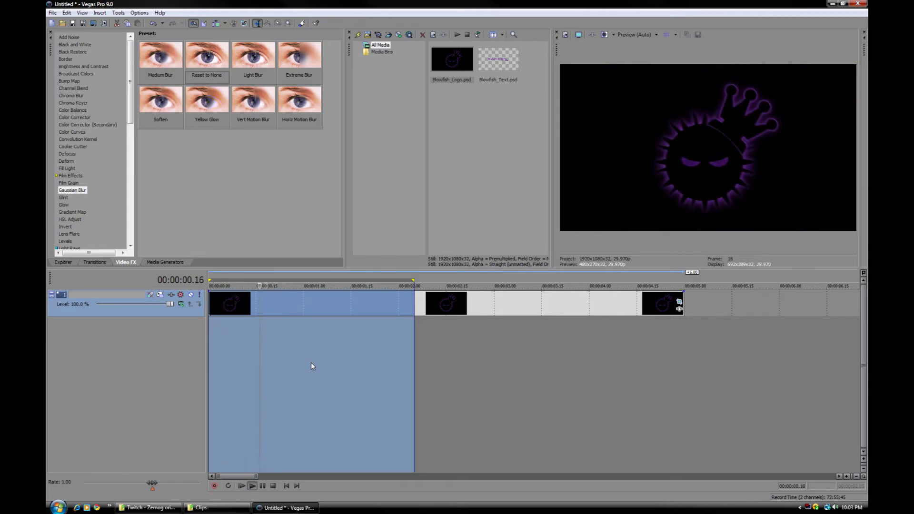
key(space)
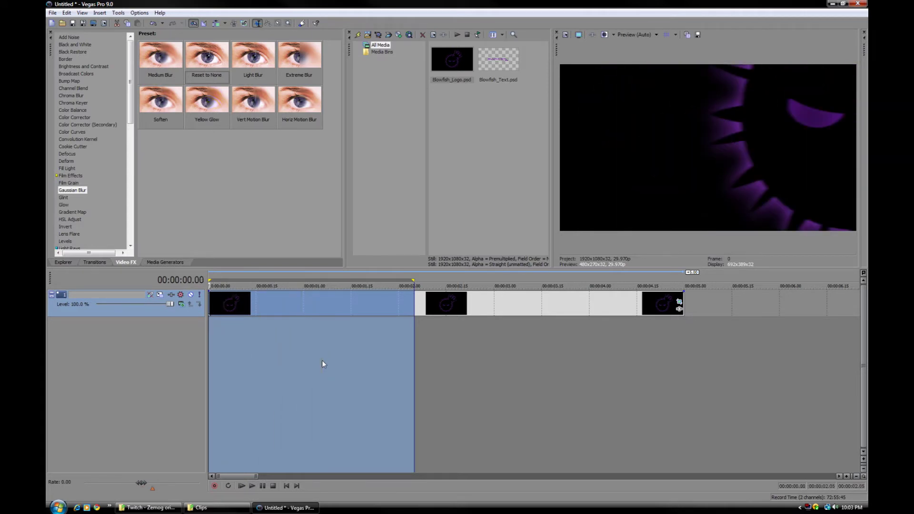
key(space)
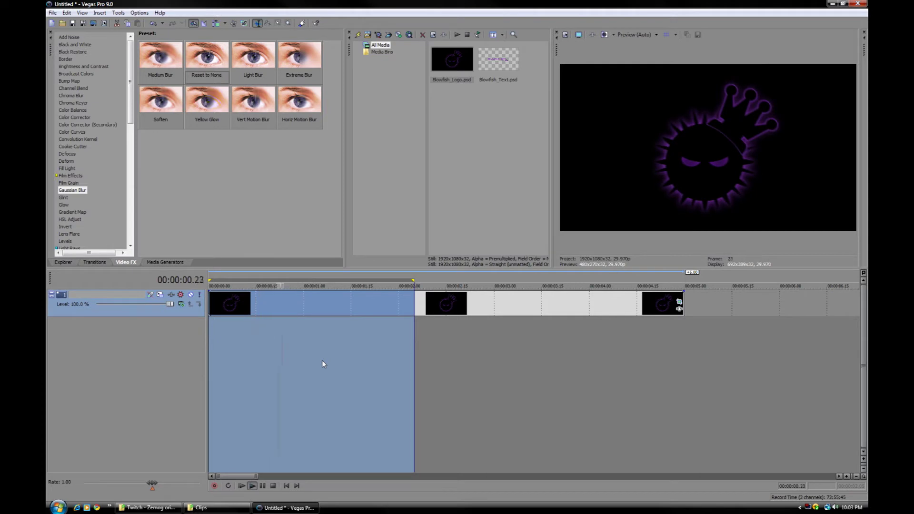
key(space)
Select the logo event on the timeline.
scroll(344, 360, up, 4)
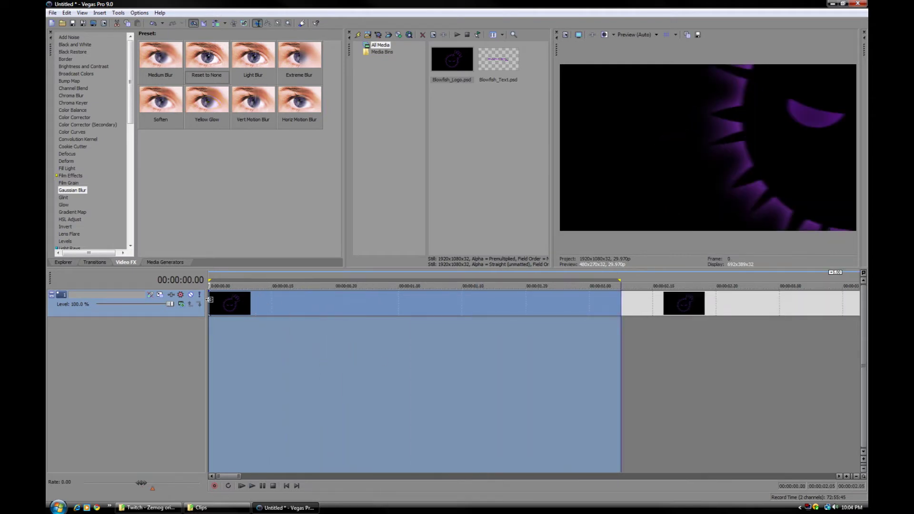
click(211, 302)
scroll(304, 313, down, 4)
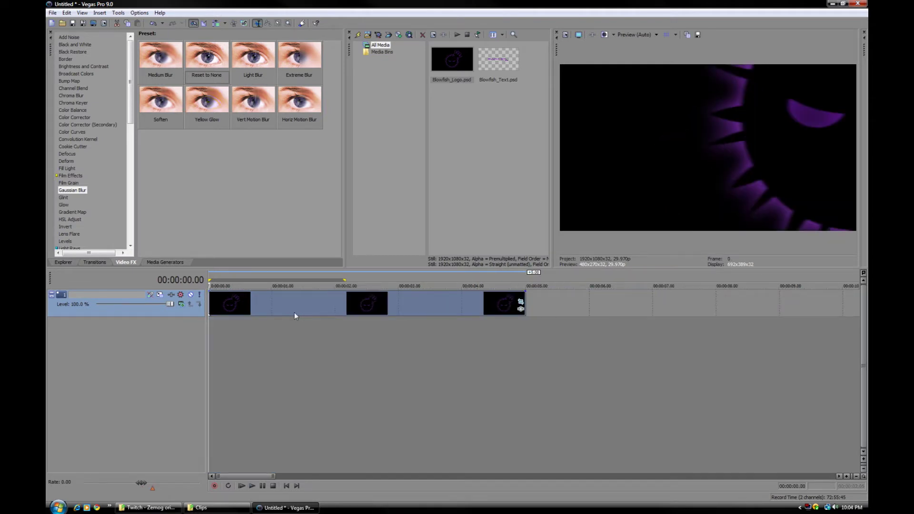
scroll(295, 313, down, 2)
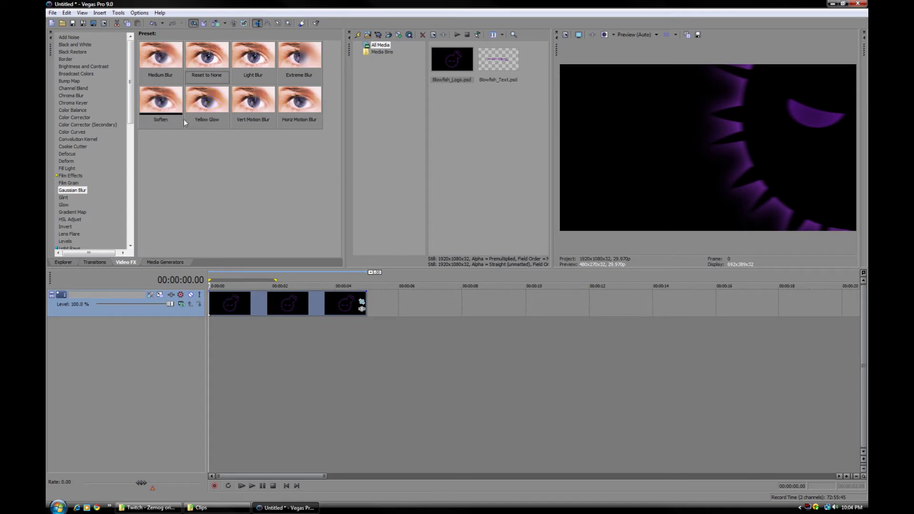
Apply the Gaussian Blur effect with the Soften preset to the logo event.
drag(157, 112, 232, 307)
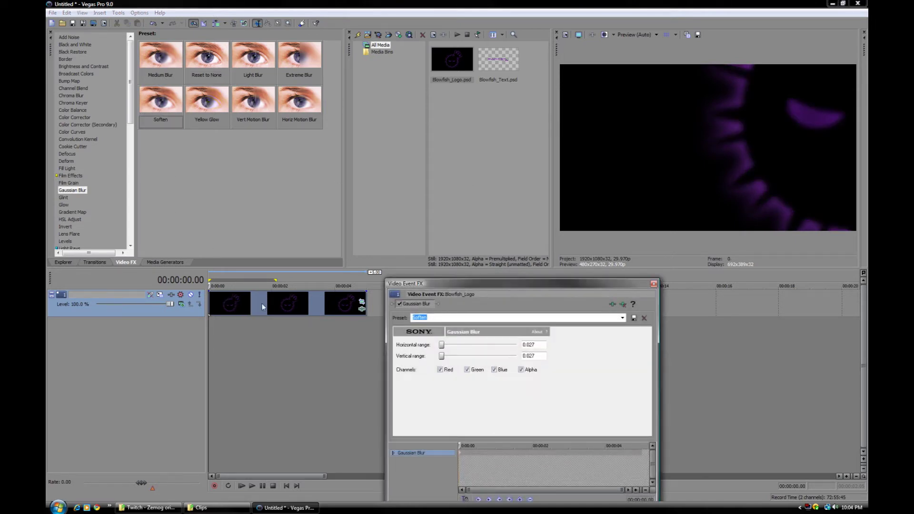
click(71, 191)
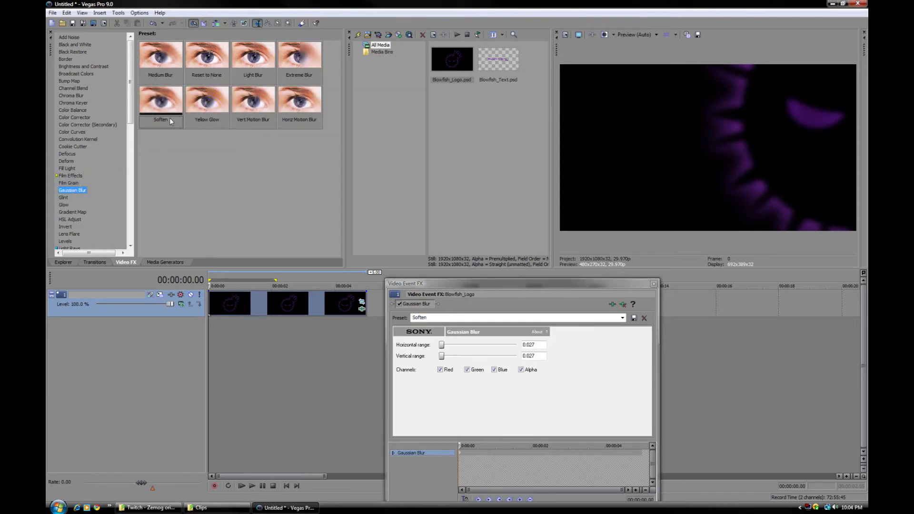
click(459, 446)
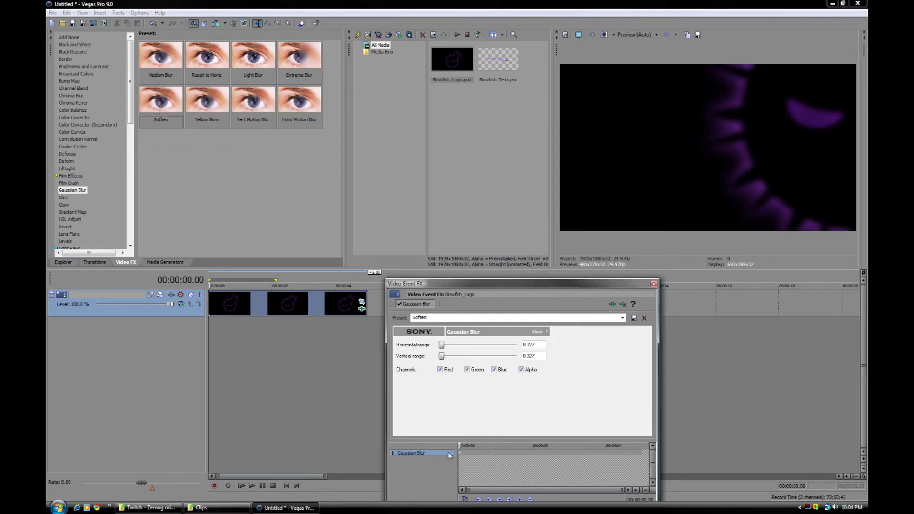
Add a Gaussian Blur keyframe at frame 11 with horizontal and vertical range at 0.000, and play back the result.
scroll(495, 456, up, 2)
key(space)
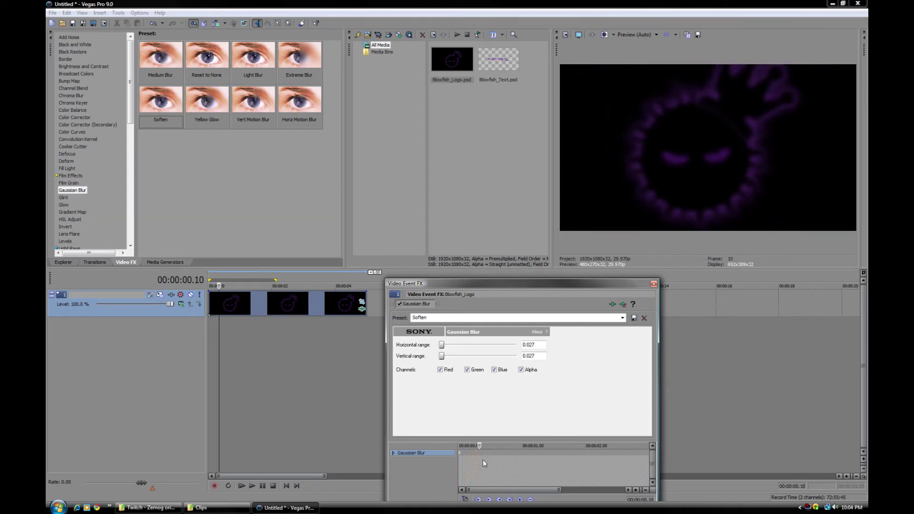
key(Return)
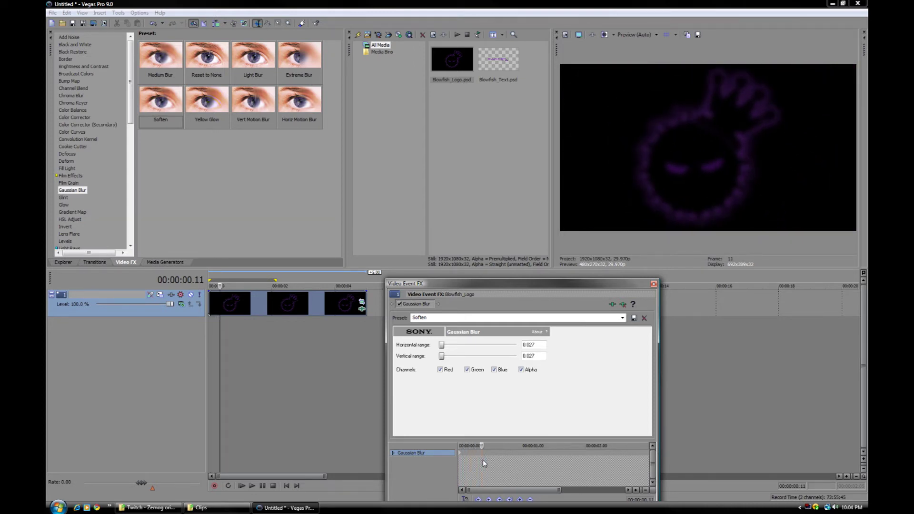
drag(446, 343, 390, 344)
drag(442, 358, 373, 351)
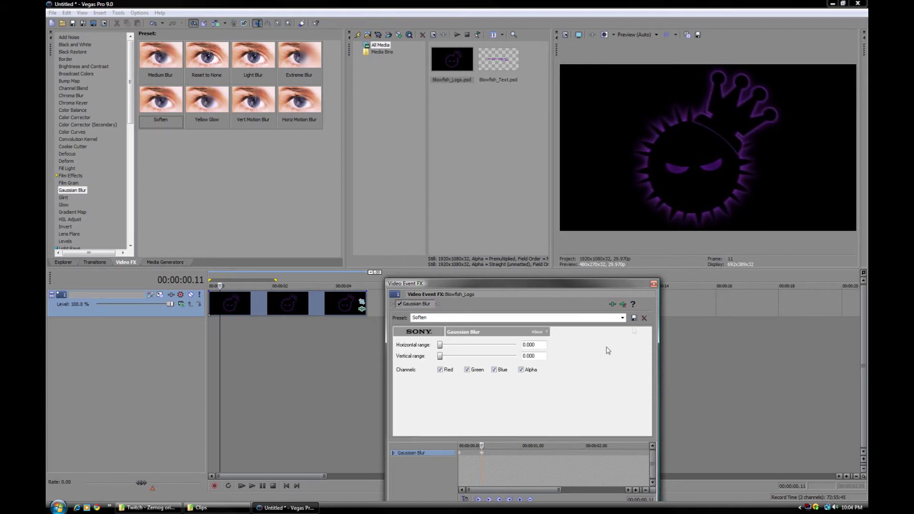
click(653, 284)
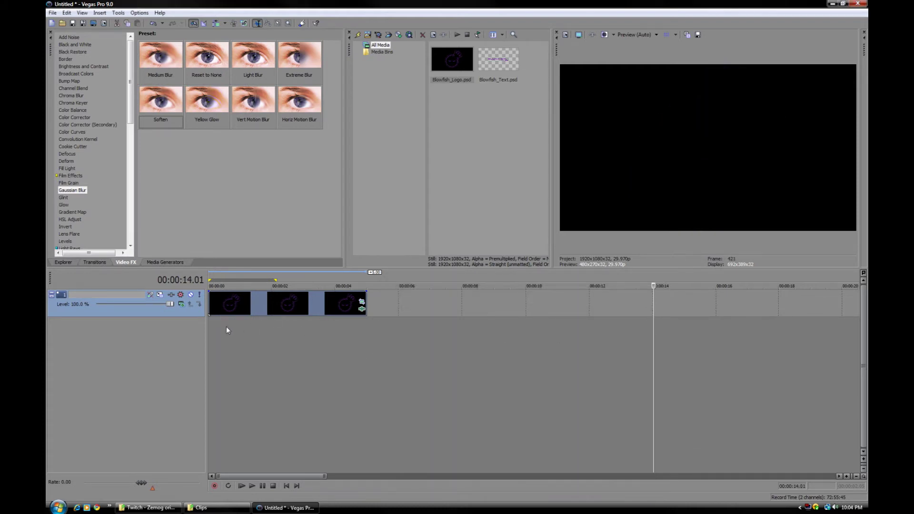
click(210, 327)
key(space)
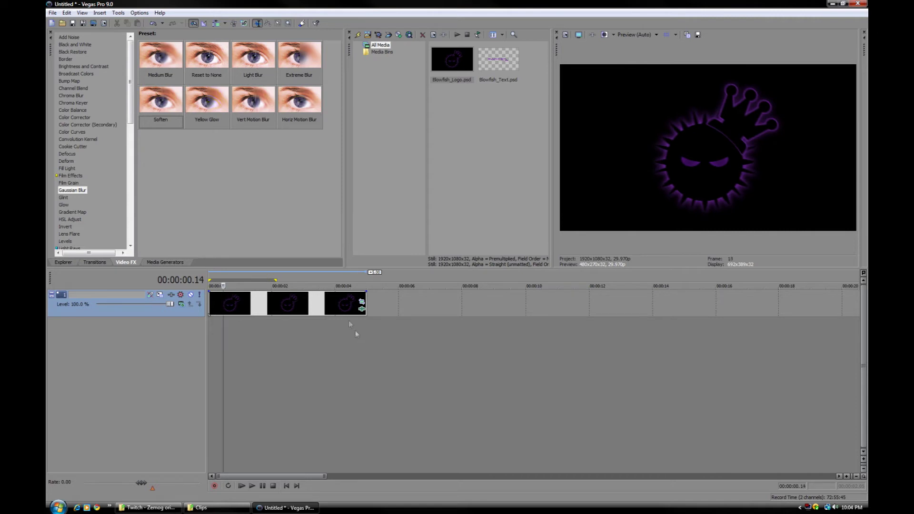
Add a Pan/Crop keyframe at the end of the logo event with the crop widened to about 2,322 by 1,306.
click(363, 304)
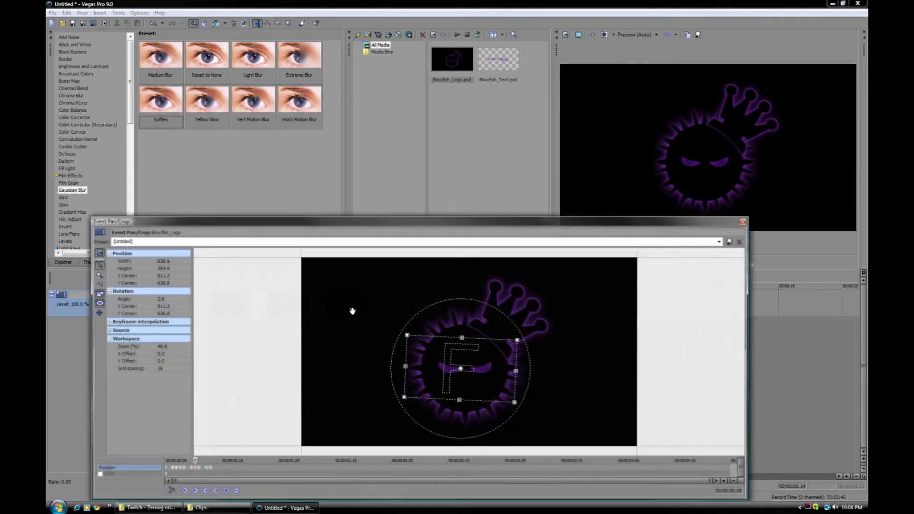
click(210, 469)
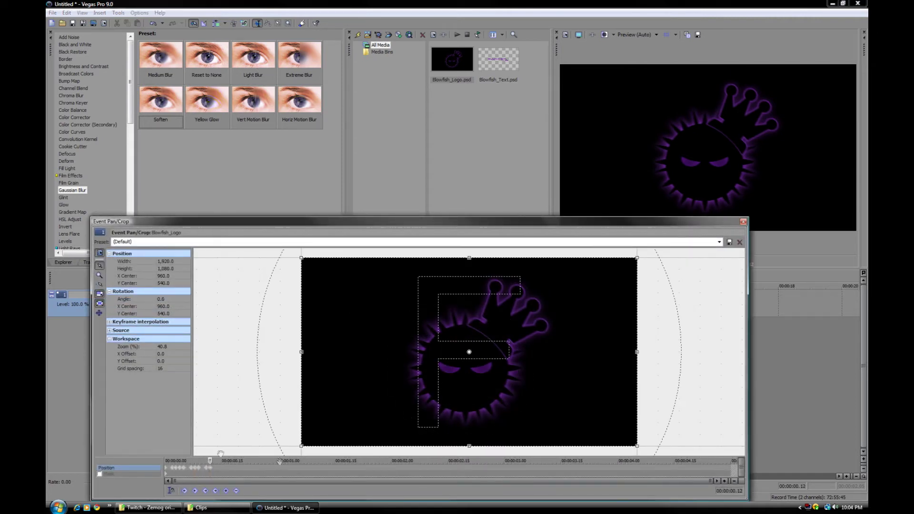
key(End)
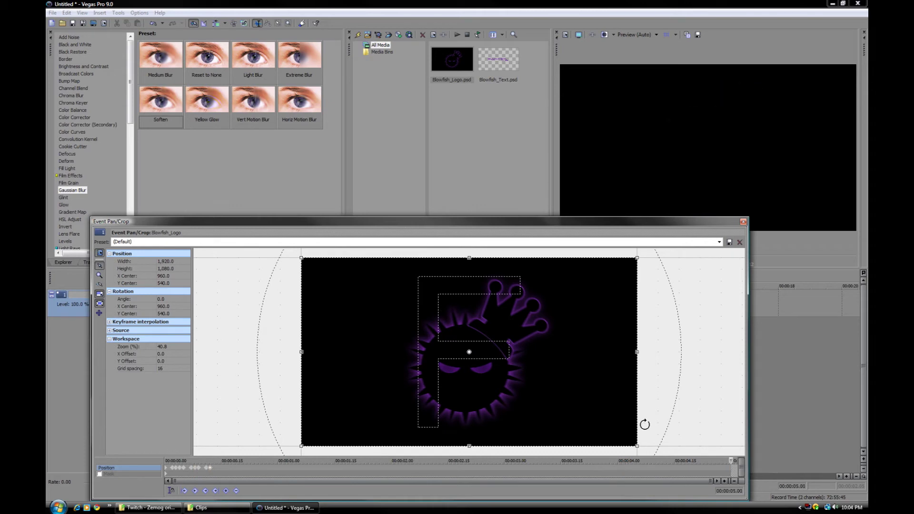
scroll(433, 355, down, 5)
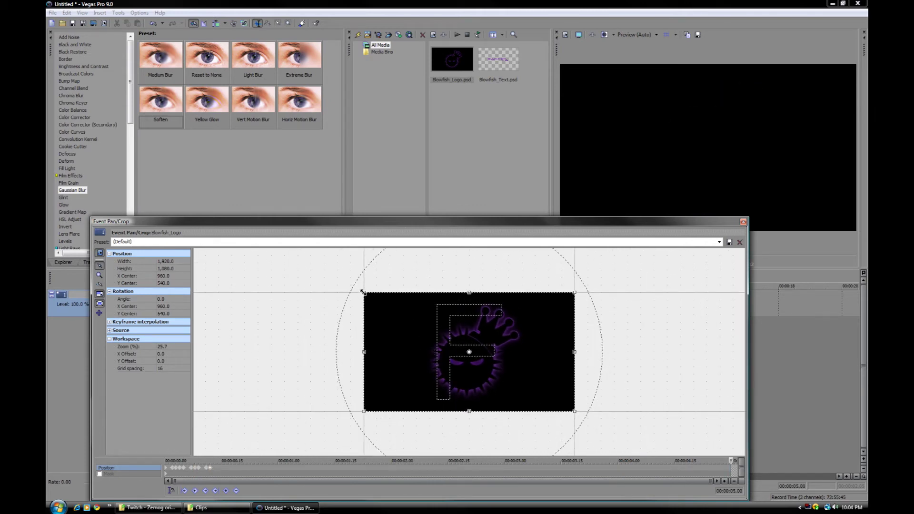
drag(366, 293, 338, 280)
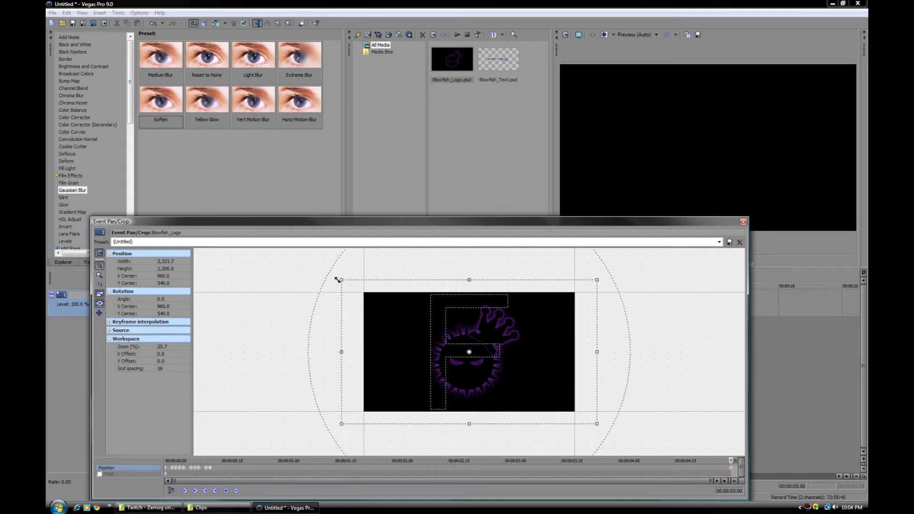
click(744, 222)
Extend the loop region past the end of the logo event and play back the whole animation from the start.
drag(390, 345, 209, 329)
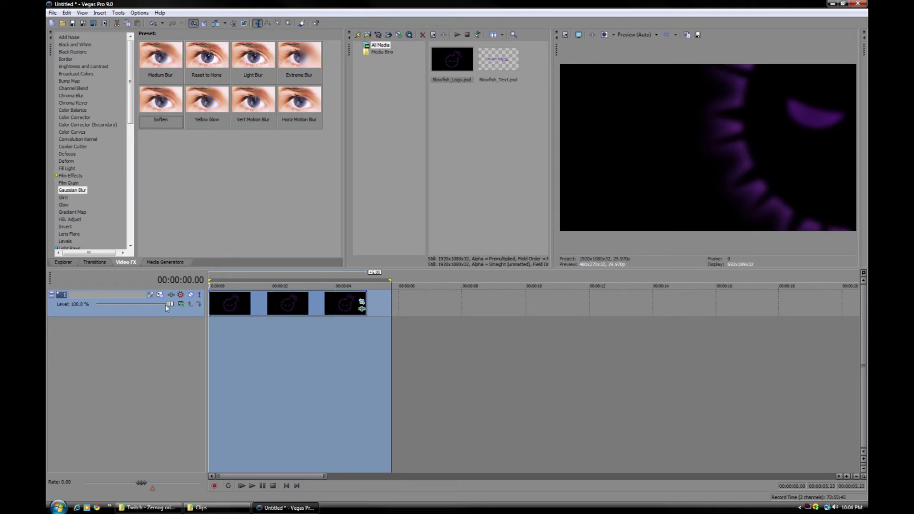
click(276, 312)
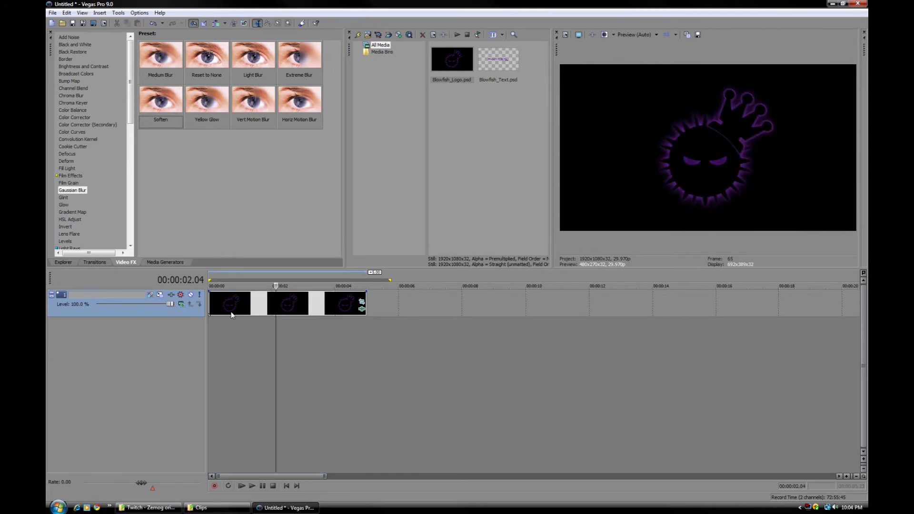
key(BackSpace)
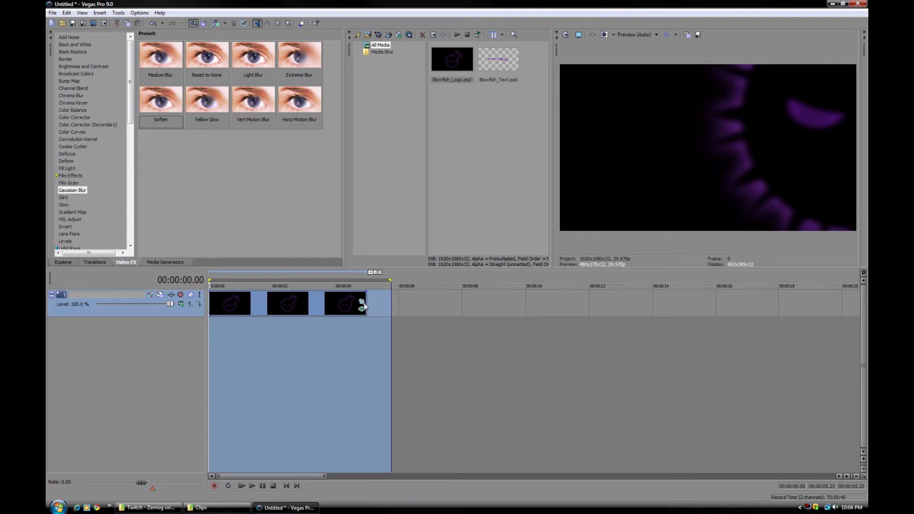
key(space)
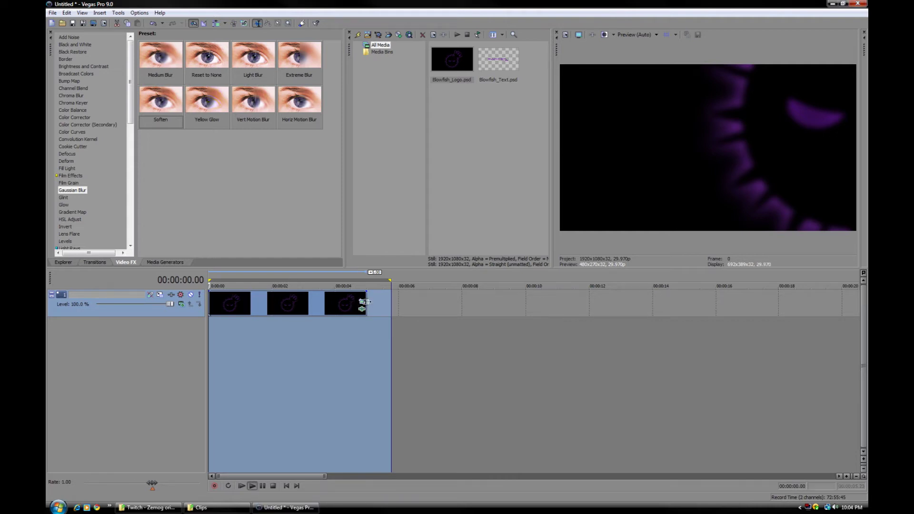
click(213, 301)
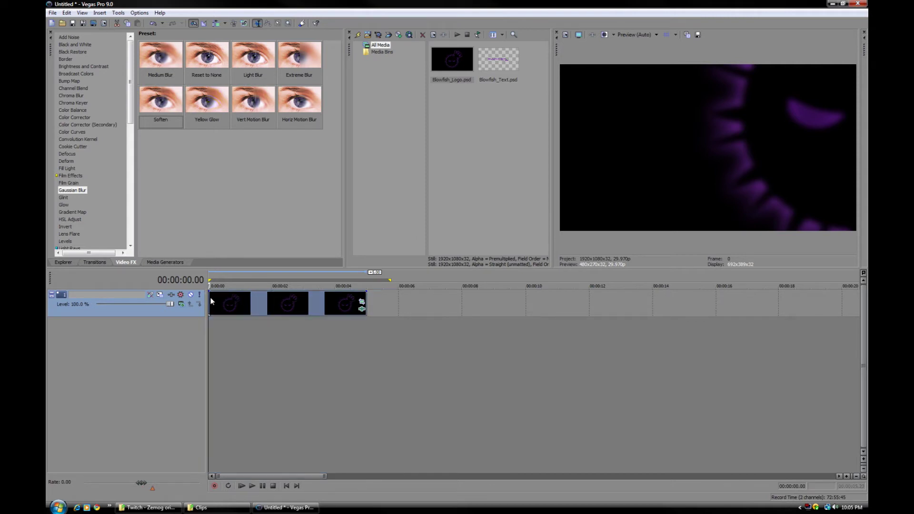
key(space)
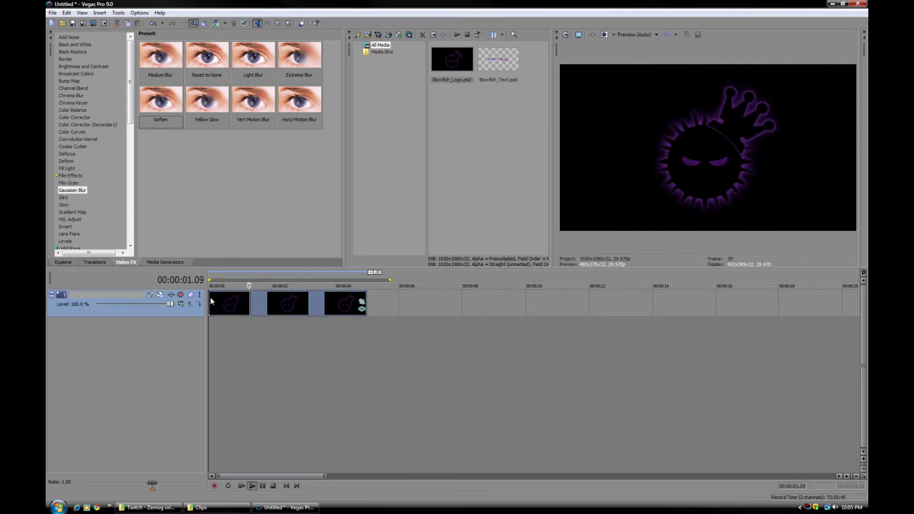
key(space)
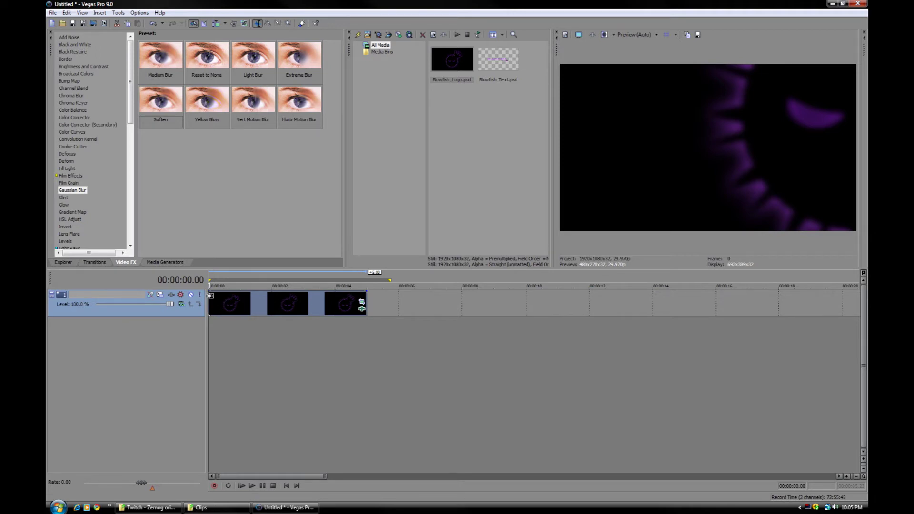
Open the project's save dialog and cancel it.
key(ctrl+s)
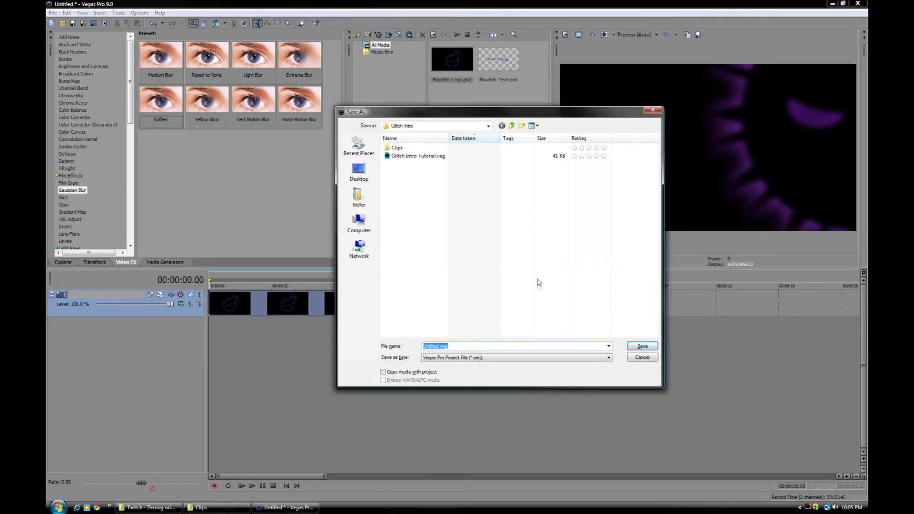
click(630, 357)
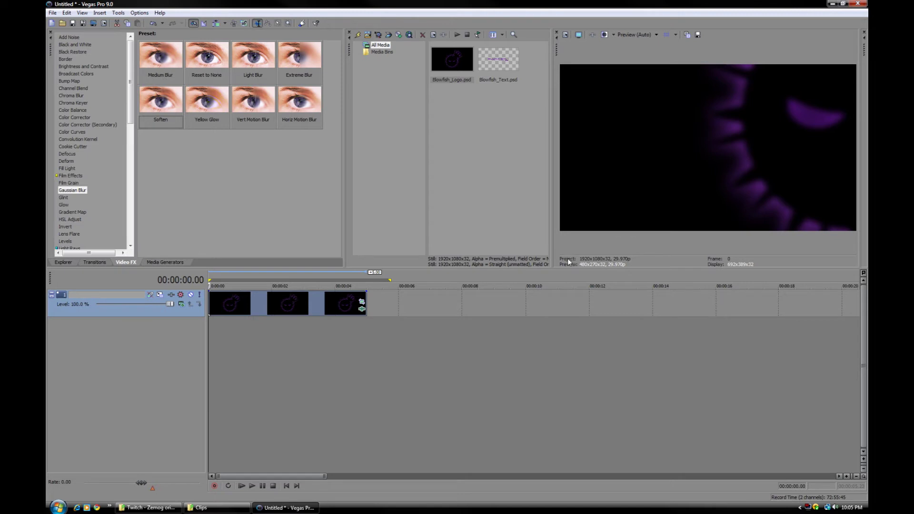
Duplicate the logo track twice to get three identical stacked tracks.
scroll(221, 326, up, 2)
right_click(133, 318)
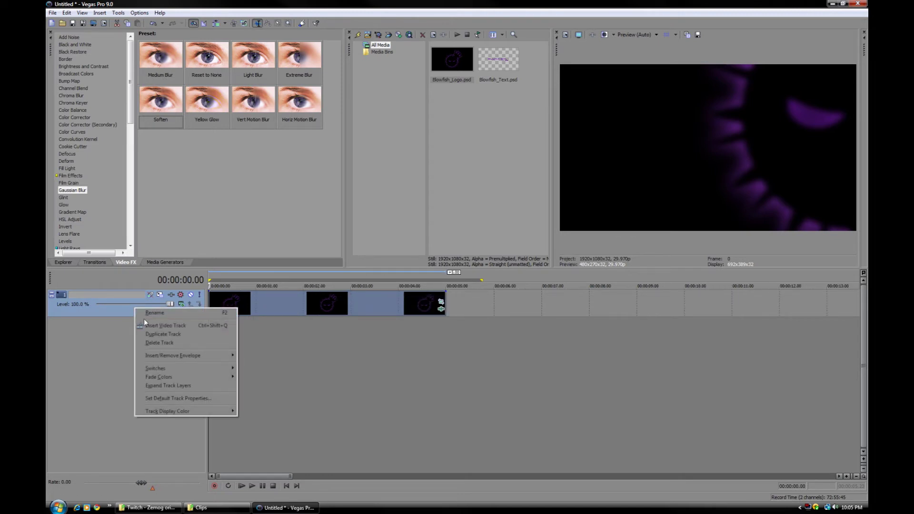
click(159, 338)
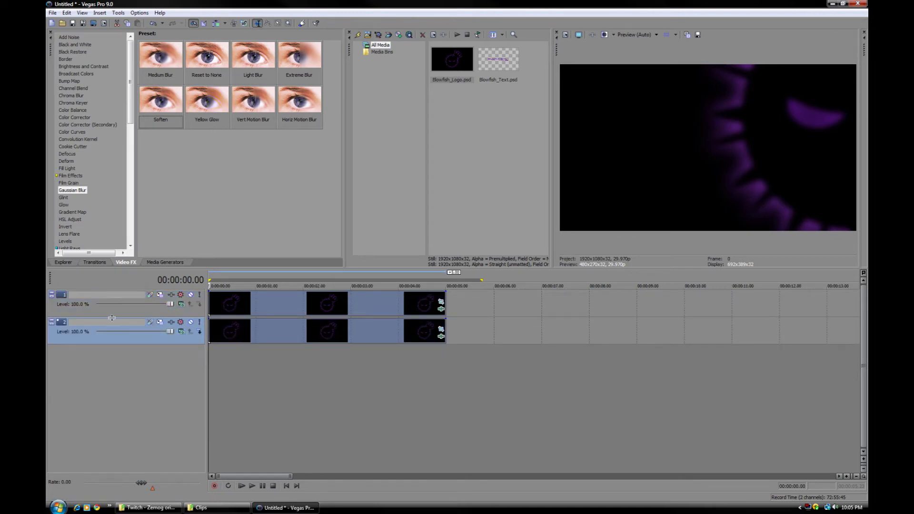
right_click(111, 342)
click(148, 371)
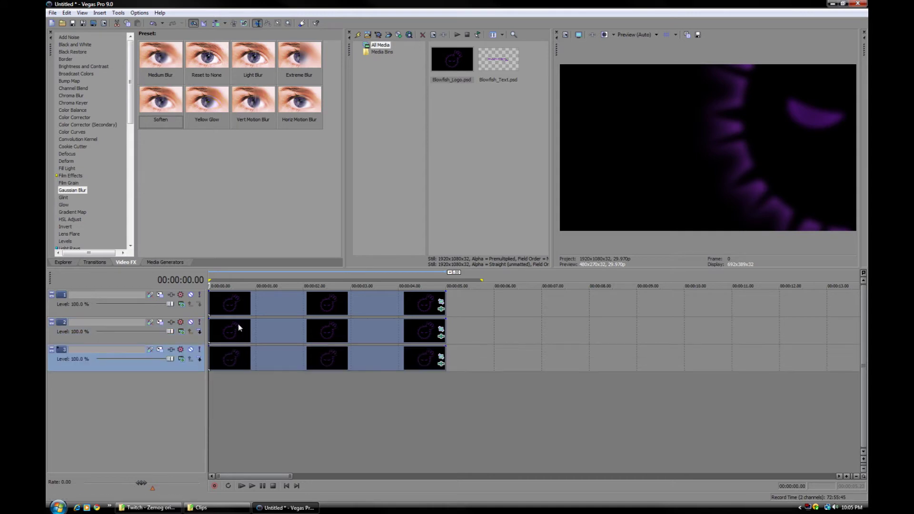
Apply Color Balance to the first track's logo event with red at 0.5000 and green and blue at -0.5000.
click(75, 110)
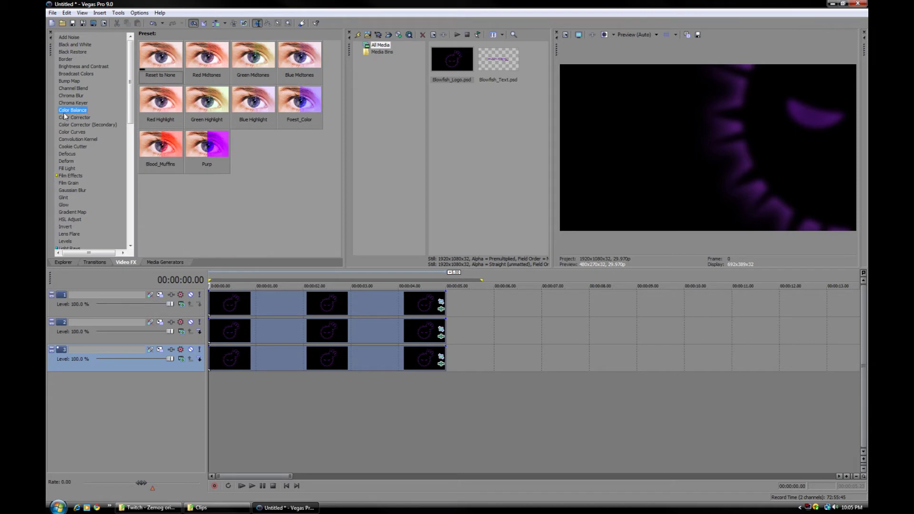
drag(73, 113, 227, 306)
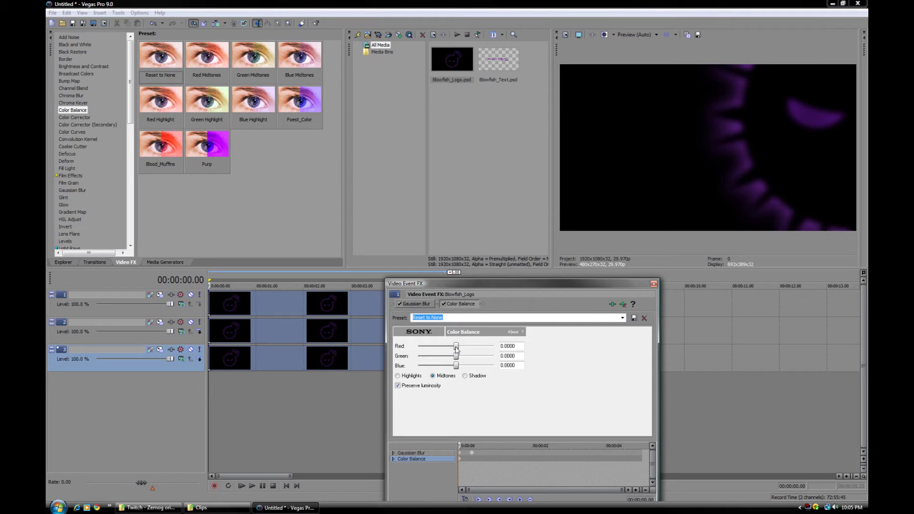
drag(457, 347, 571, 351)
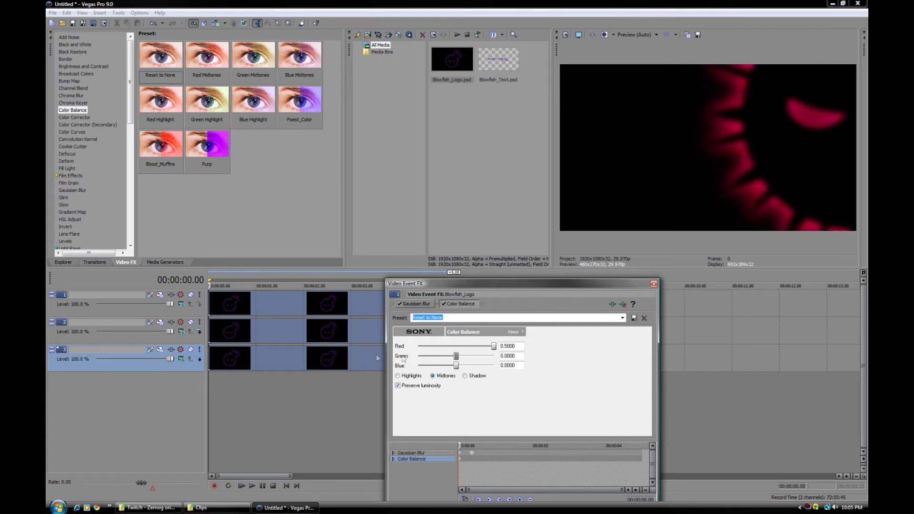
drag(457, 357, 386, 345)
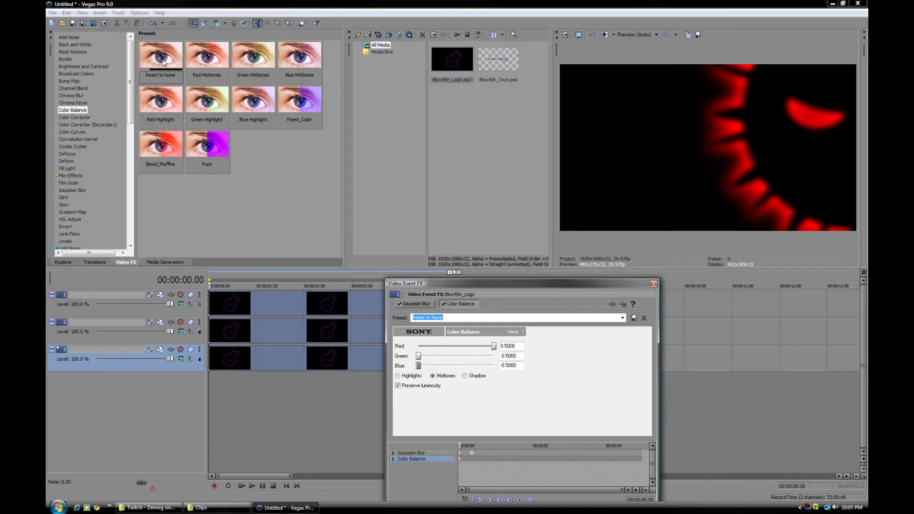
Apply Color Balance to the second track's logo event with green at maximum and red and blue at minimum.
drag(162, 58, 239, 334)
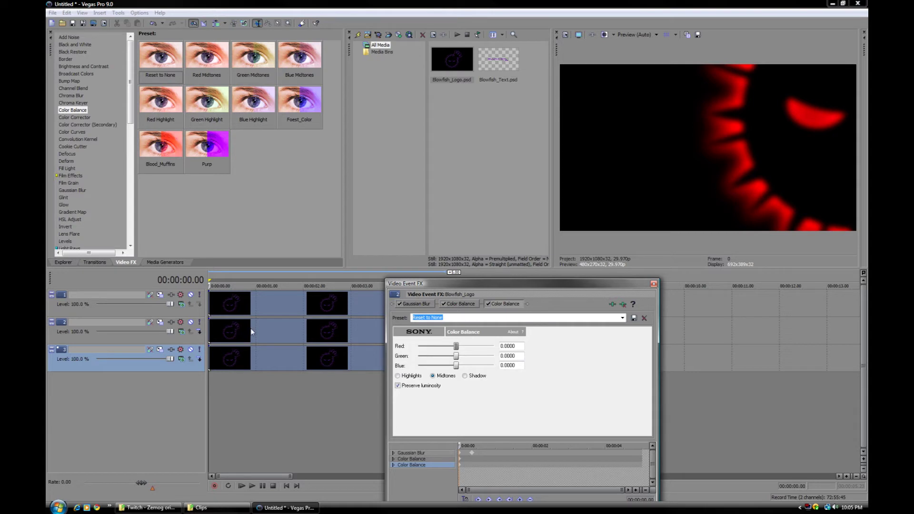
drag(457, 356, 562, 357)
drag(456, 346, 418, 365)
Apply Color Balance to the third track's logo event with blue at 0.5000 and red and green at -0.5000.
drag(153, 73, 236, 365)
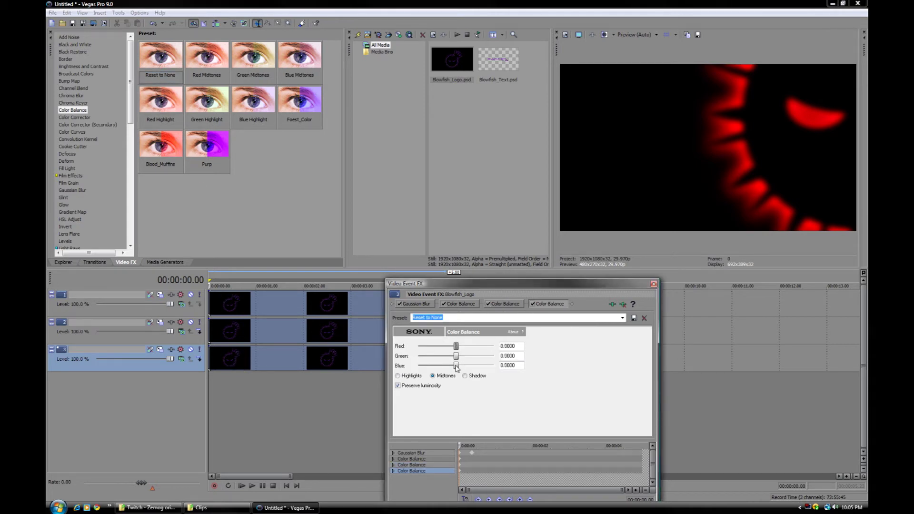
drag(456, 366, 249, 338)
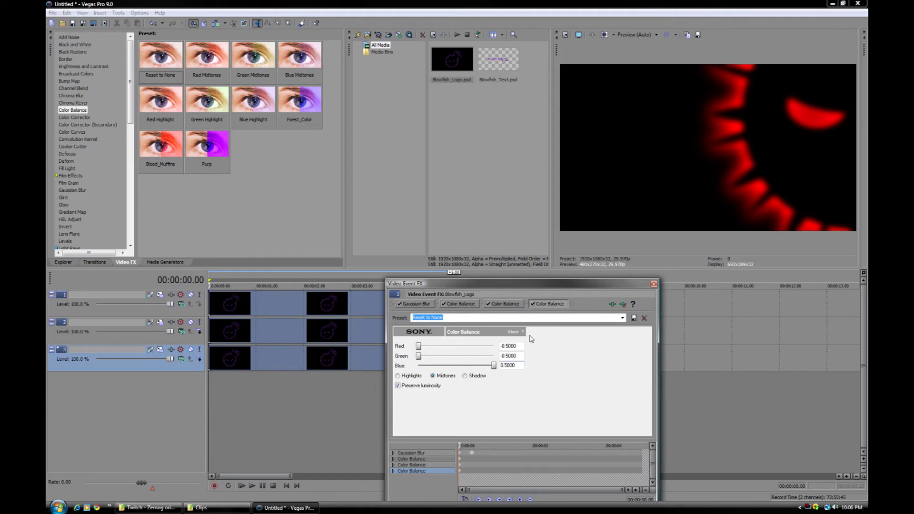
click(654, 285)
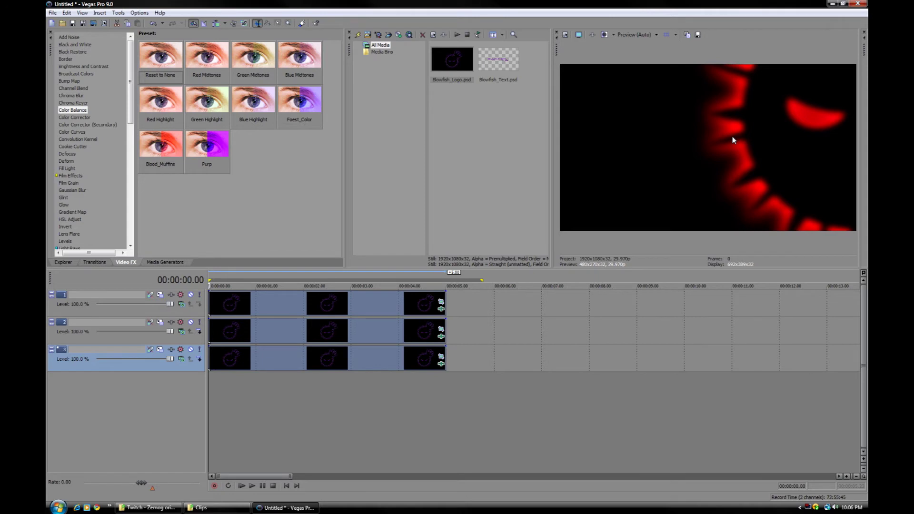
Set the first track's compositing mode to Screen.
click(182, 305)
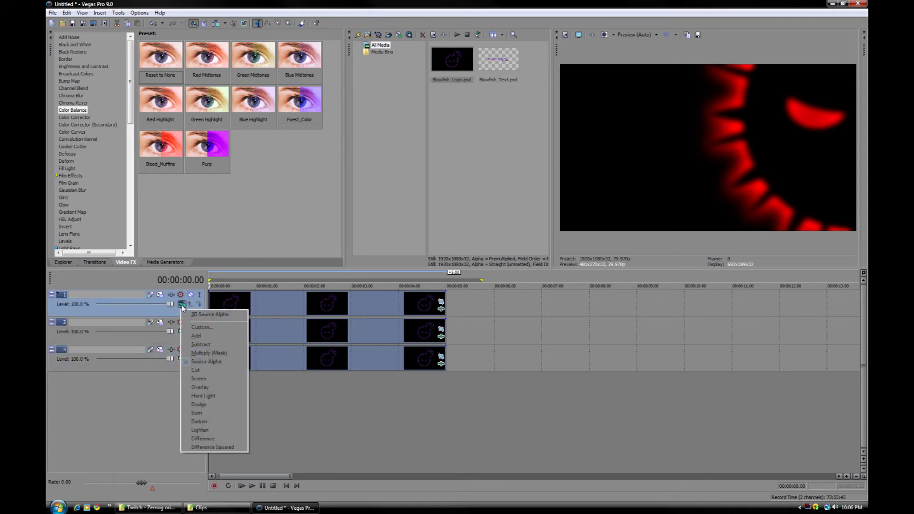
click(199, 379)
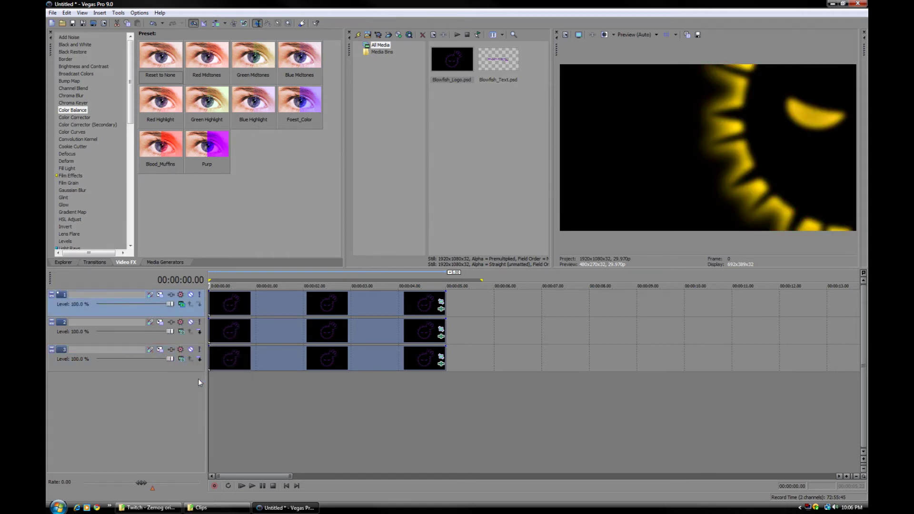
Set the second track's compositing mode to Screen and briefly view the Pan/Crop settings of the first track's logo event.
click(182, 332)
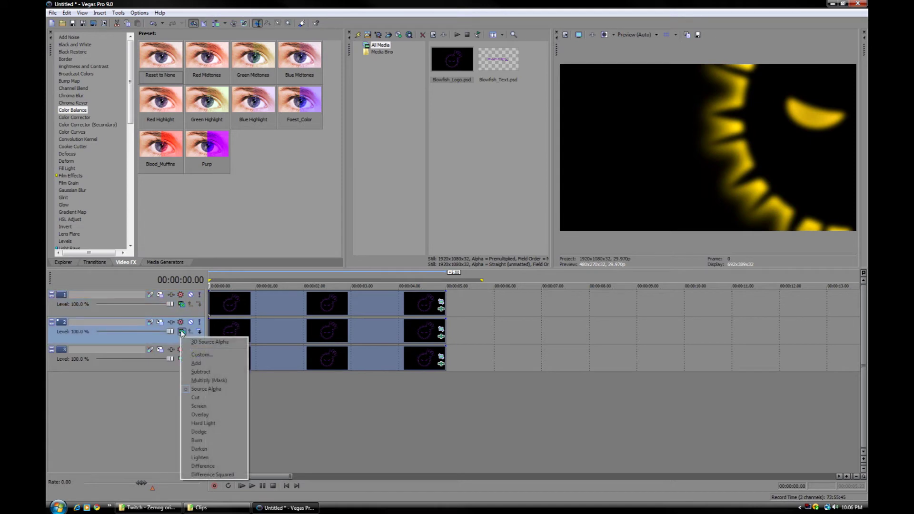
click(205, 407)
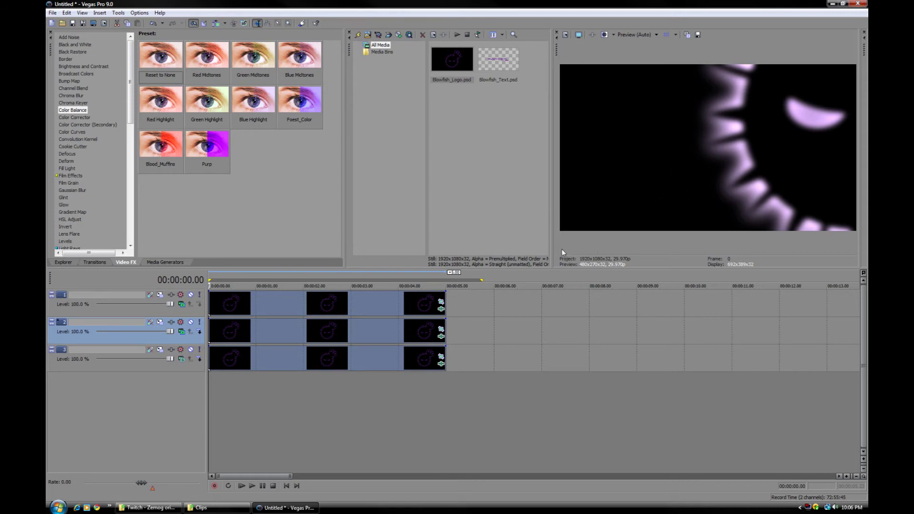
click(441, 302)
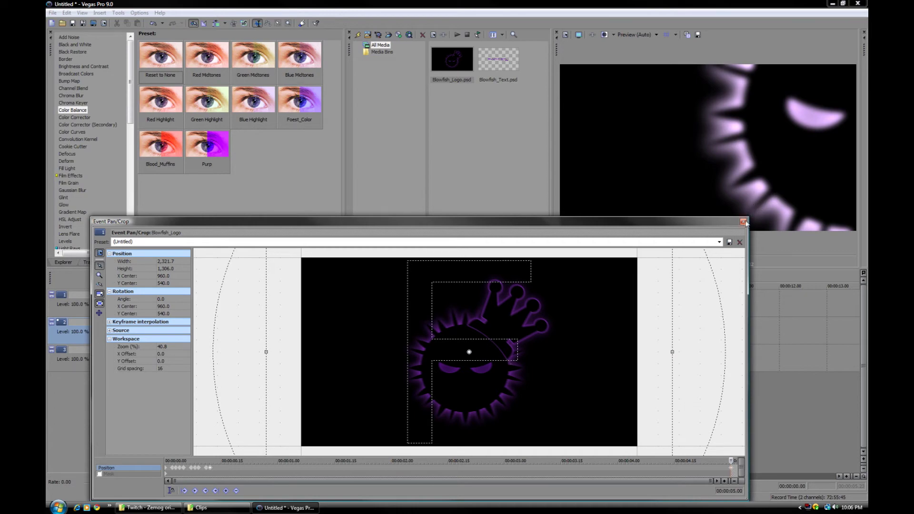
click(743, 222)
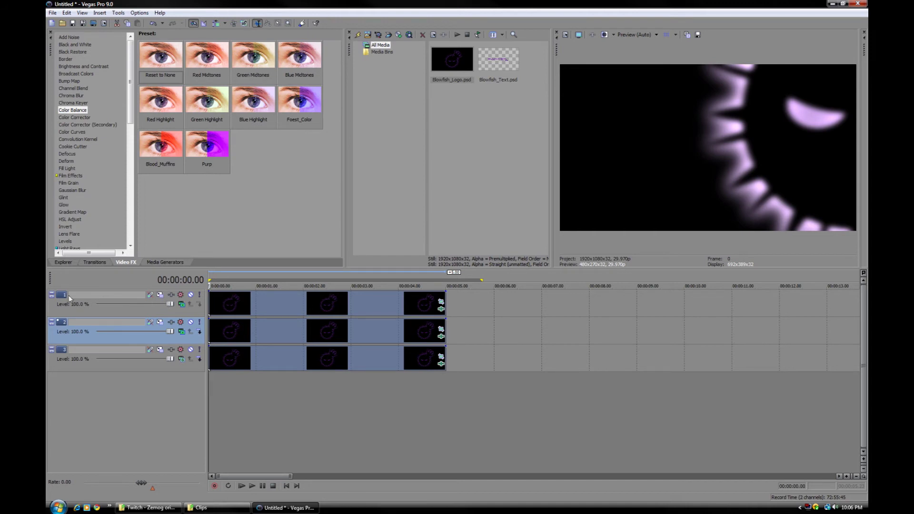
Try shifting the first track left and shrinking its frame in Track Motion, and restore the box.
click(160, 295)
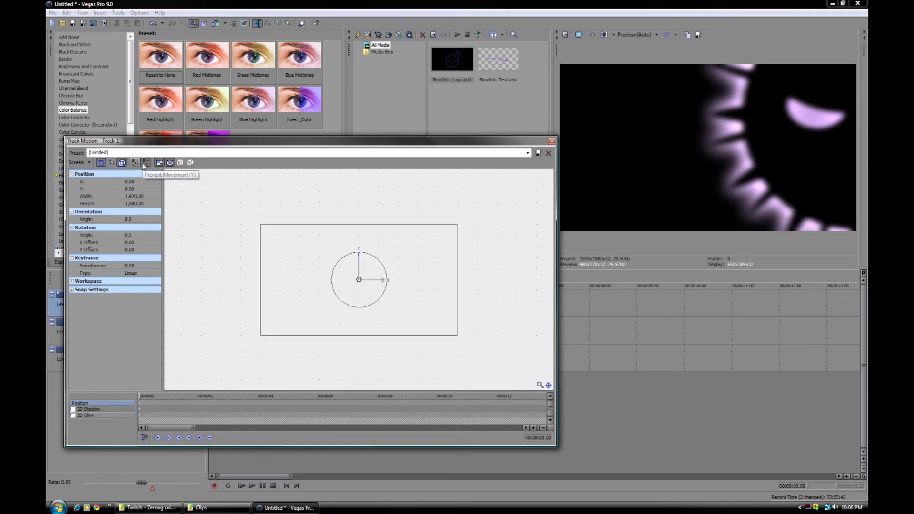
click(359, 282)
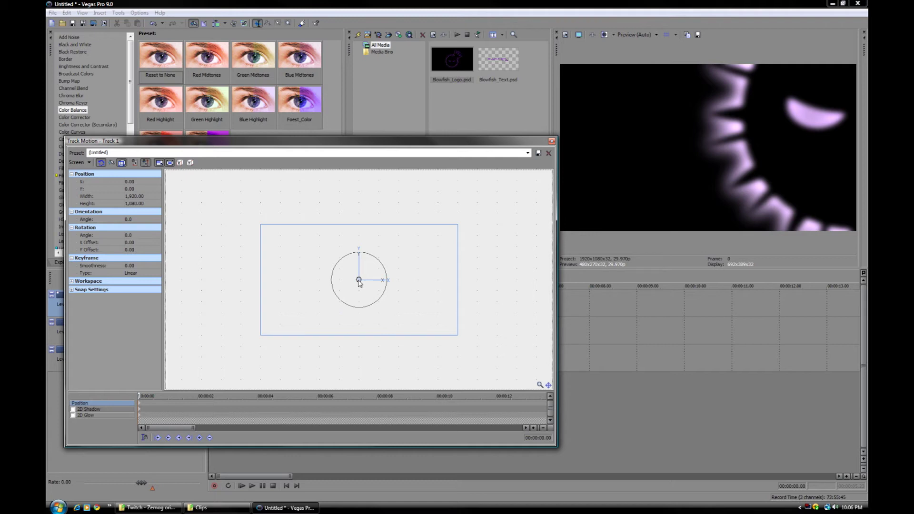
drag(360, 284, 354, 282)
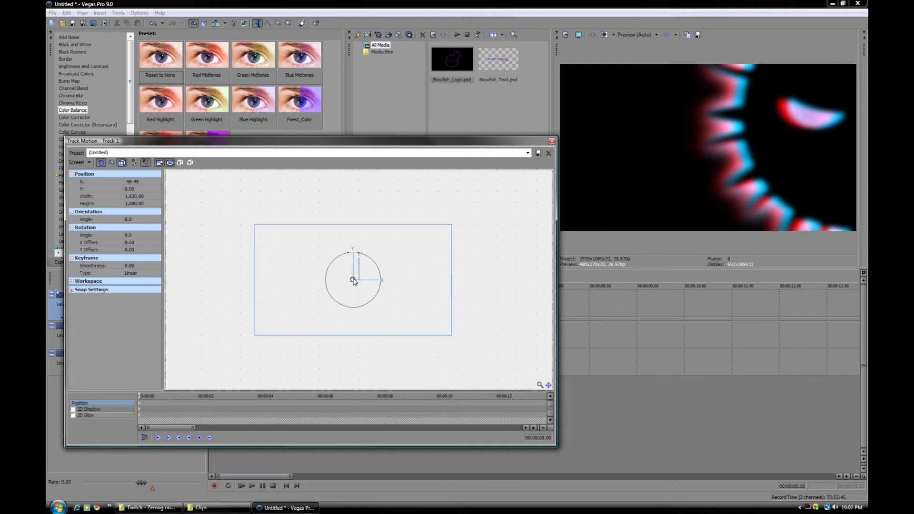
drag(353, 281, 355, 282)
drag(255, 224, 299, 249)
right_click(346, 263)
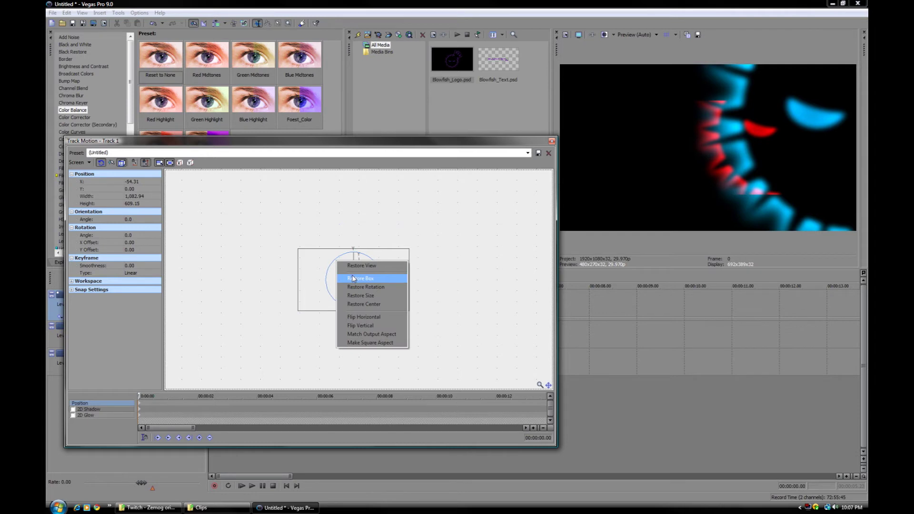
click(353, 279)
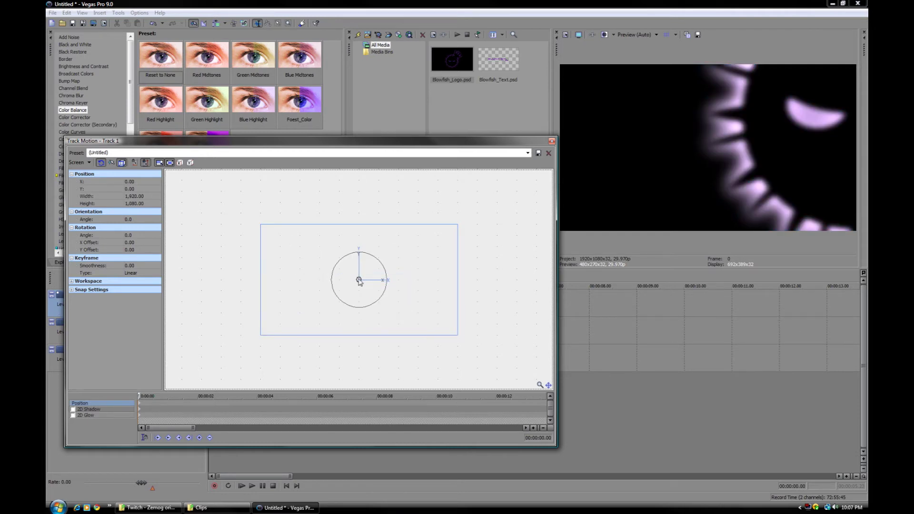
Offset the first track horizontally to an X position of about 46 in Track Motion.
drag(359, 282, 364, 281)
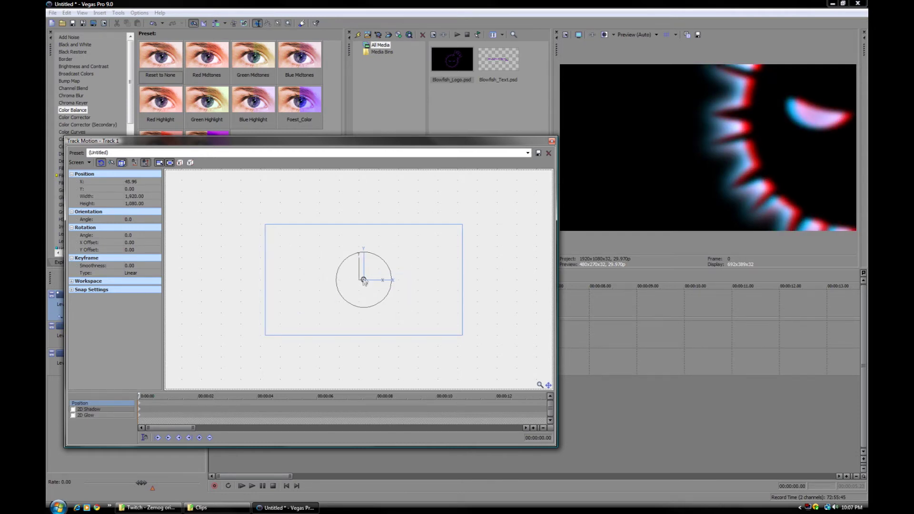
click(552, 141)
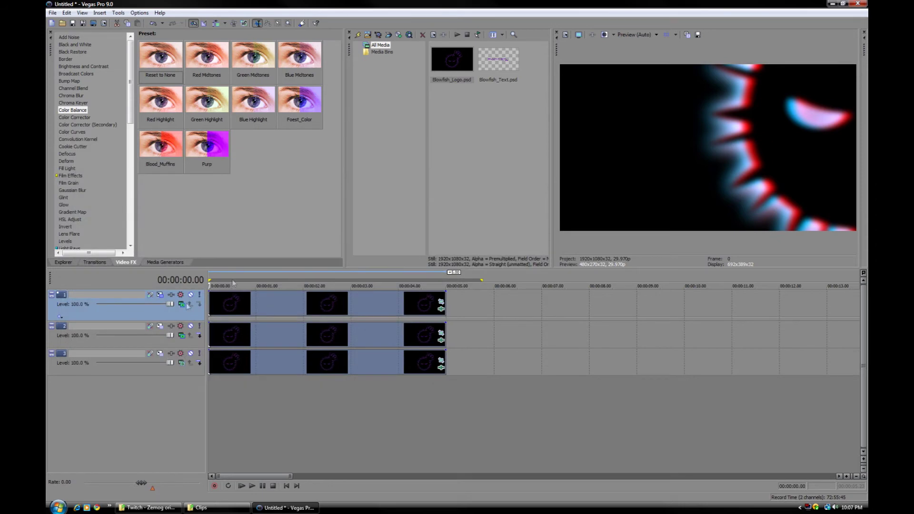
Offset the second track to an X position of about -46 in Track Motion and enlarge it to about 2,063 by 1,161.
click(160, 327)
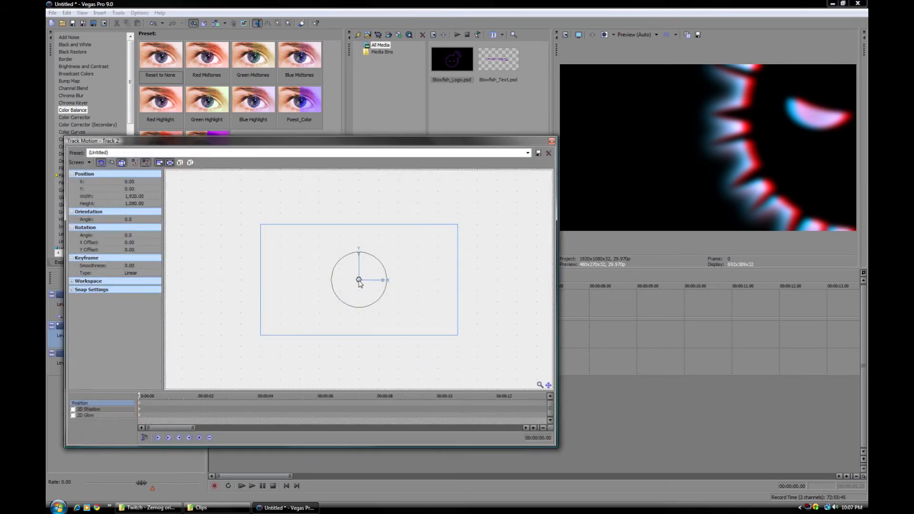
drag(360, 284, 355, 283)
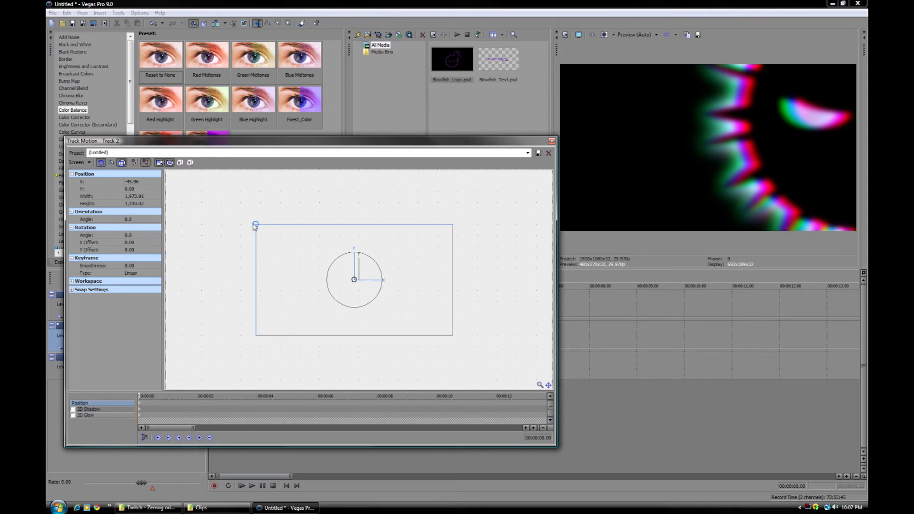
drag(255, 227, 252, 225)
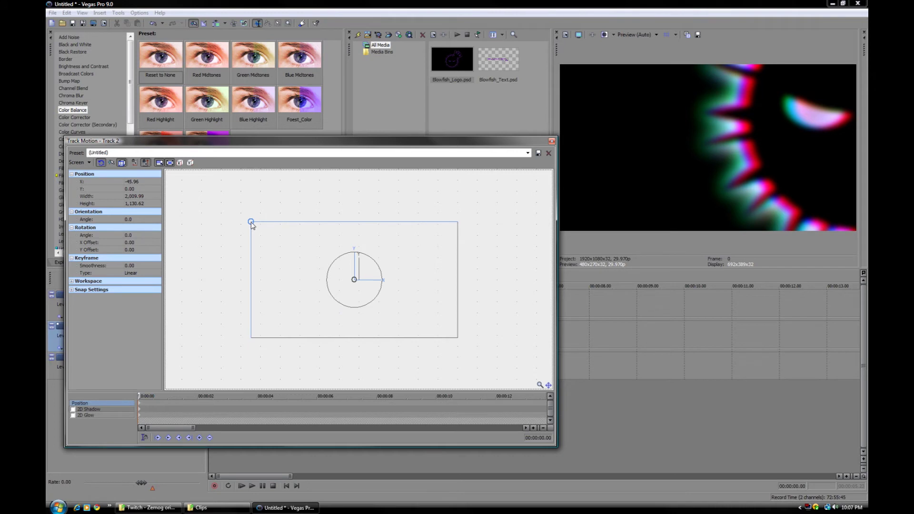
drag(252, 225, 249, 222)
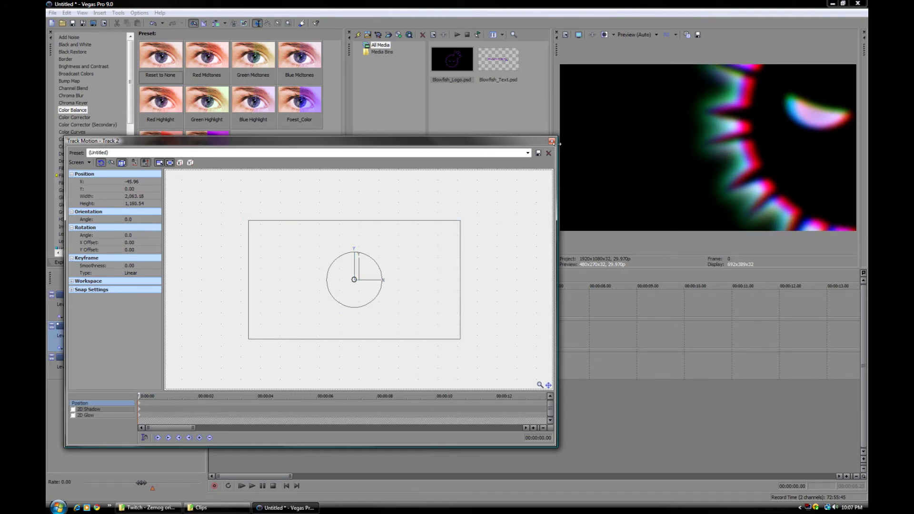
Add a Track Motion keyframe at 00:00:00.12 on the second track that restores the box to its default.
click(140, 396)
scroll(192, 410, up, 4)
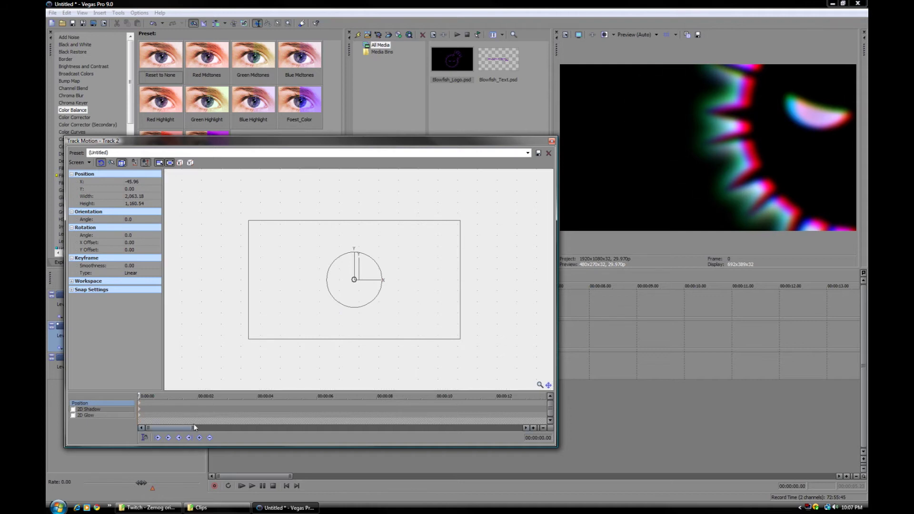
key(Right)
key(Right)
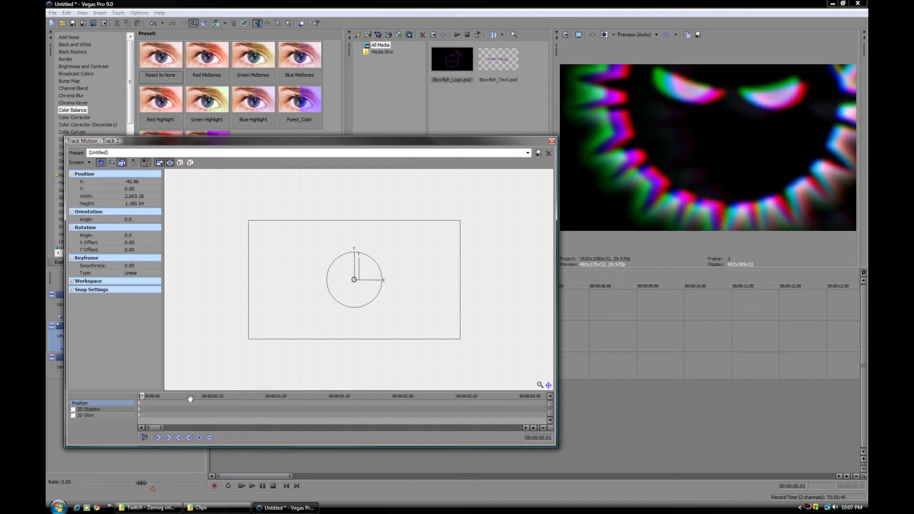
key(Left)
key(Right)
key(Right)
key(Right)
key(Right)
key(Right)
key(Right)
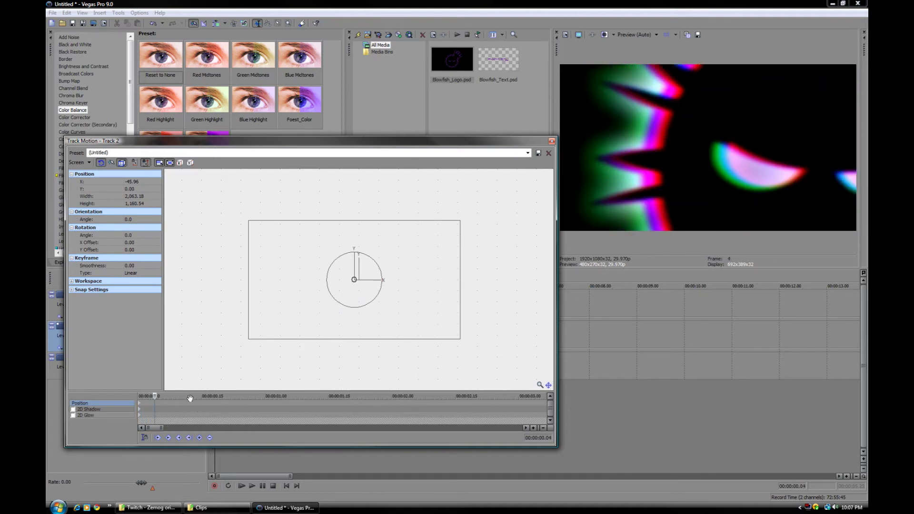
key(Right)
key(Right)
key(Right)
key(Right)
key(Right)
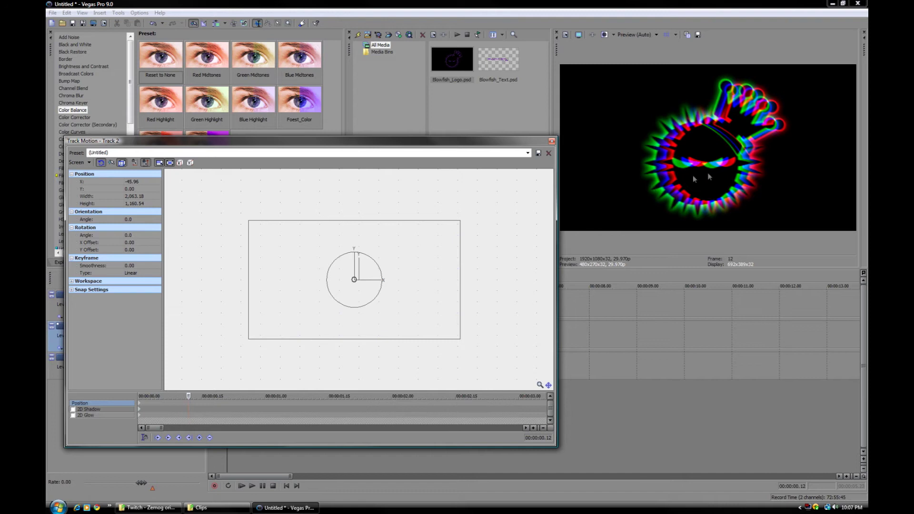
click(141, 406)
drag(173, 405, 189, 403)
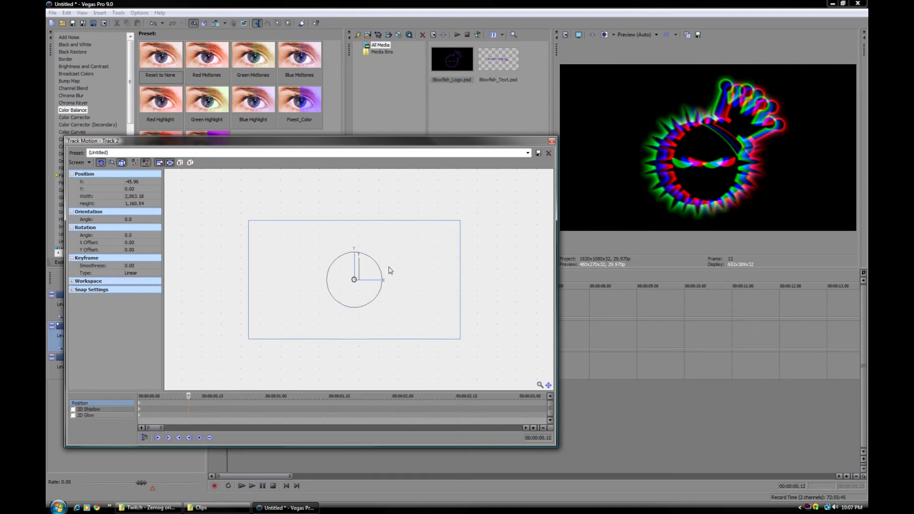
right_click(425, 265)
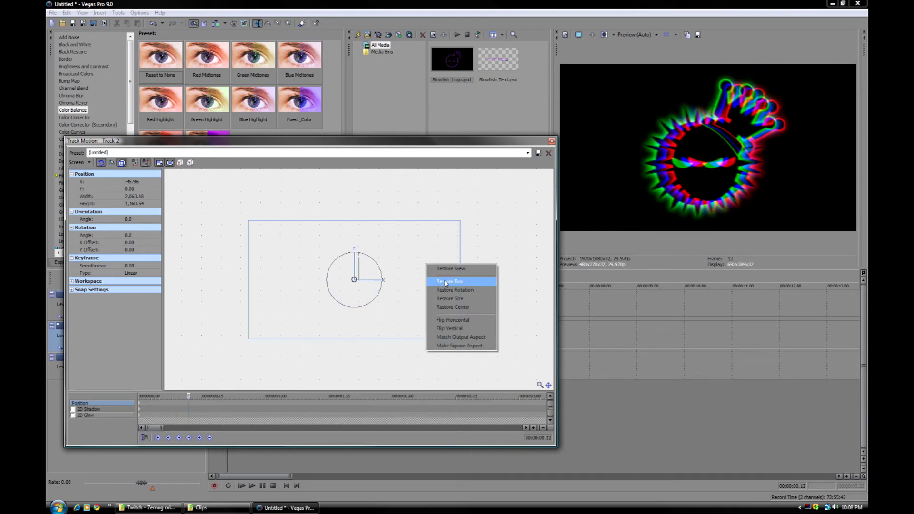
click(445, 282)
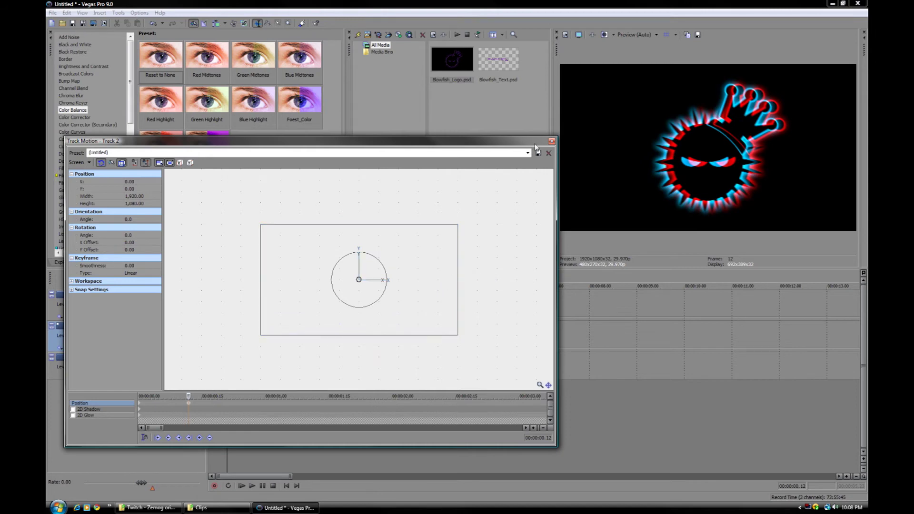
click(552, 141)
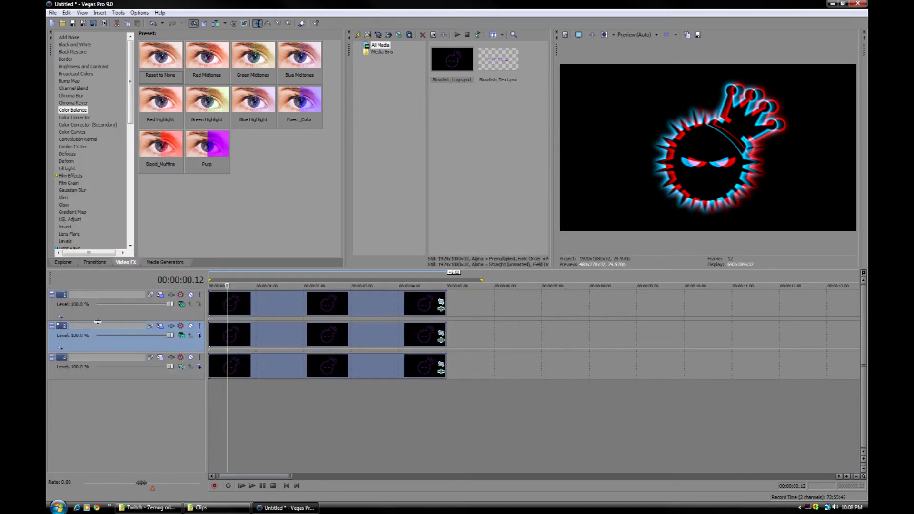
Add a Track Motion keyframe at 00:00:00.12 on the first track that restores the box to its default.
click(160, 295)
click(184, 402)
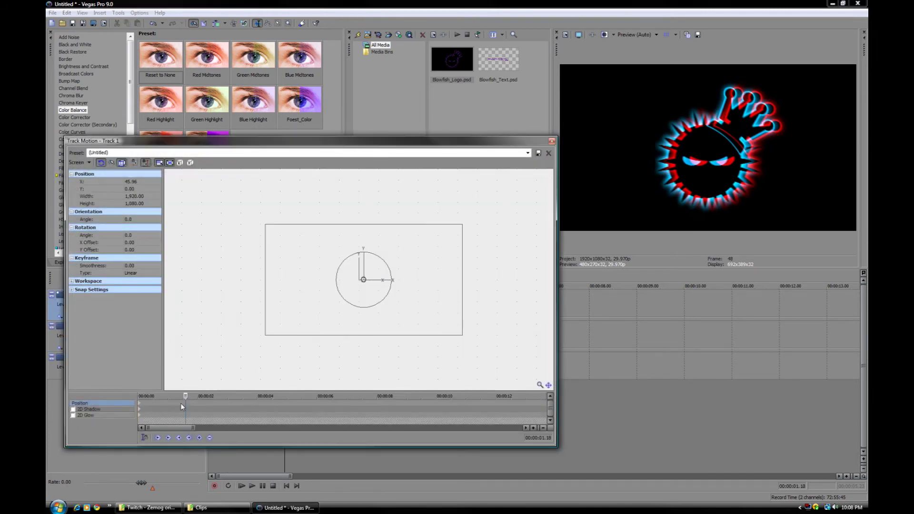
drag(181, 403, 175, 402)
scroll(171, 404, up, 3)
key(Right)
key(Right)
key(Right)
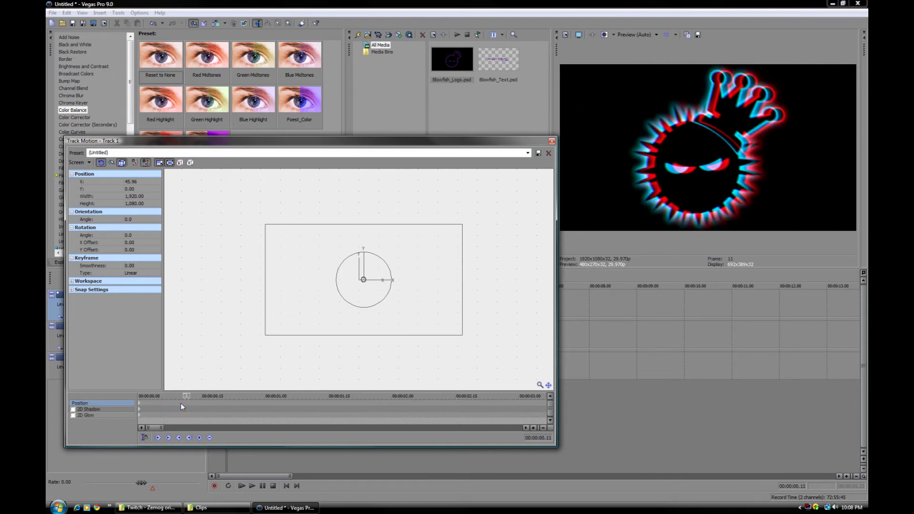
right_click(386, 290)
click(408, 306)
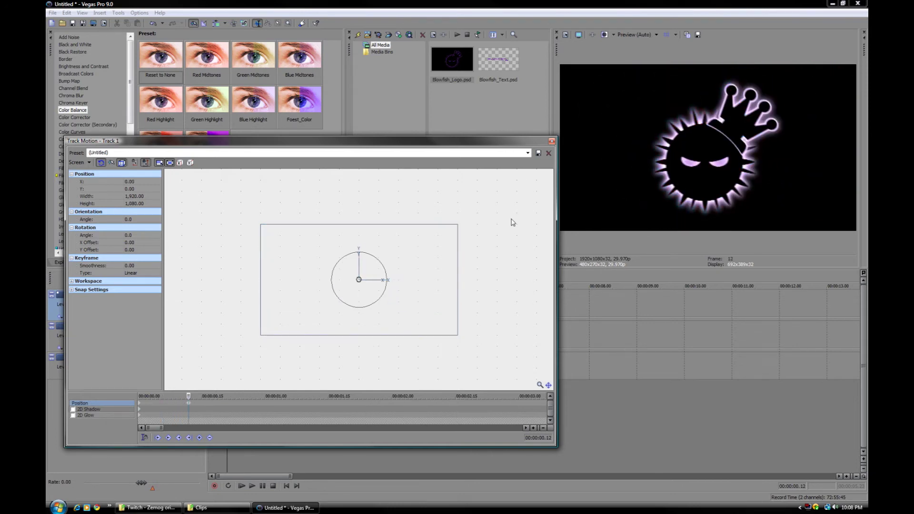
click(552, 141)
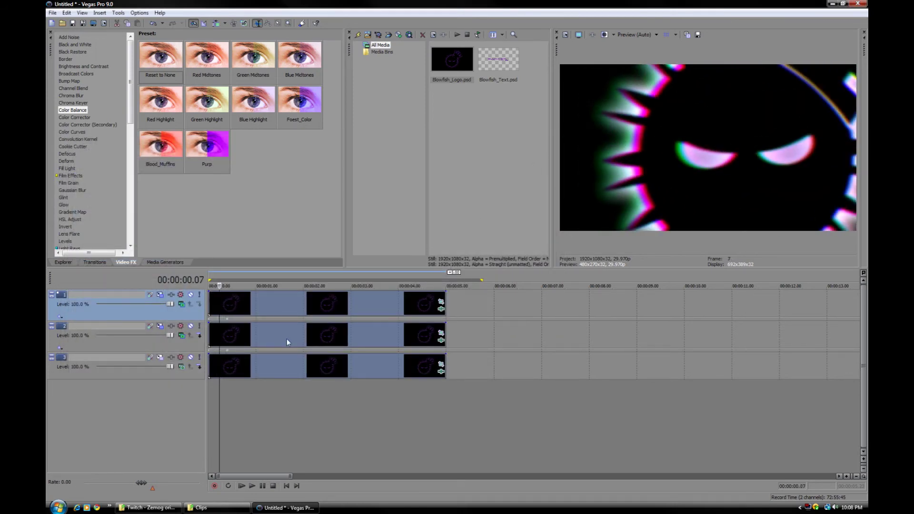
Split the logo events on all three tracks at 00:00:00.12.
scroll(282, 330, up, 3)
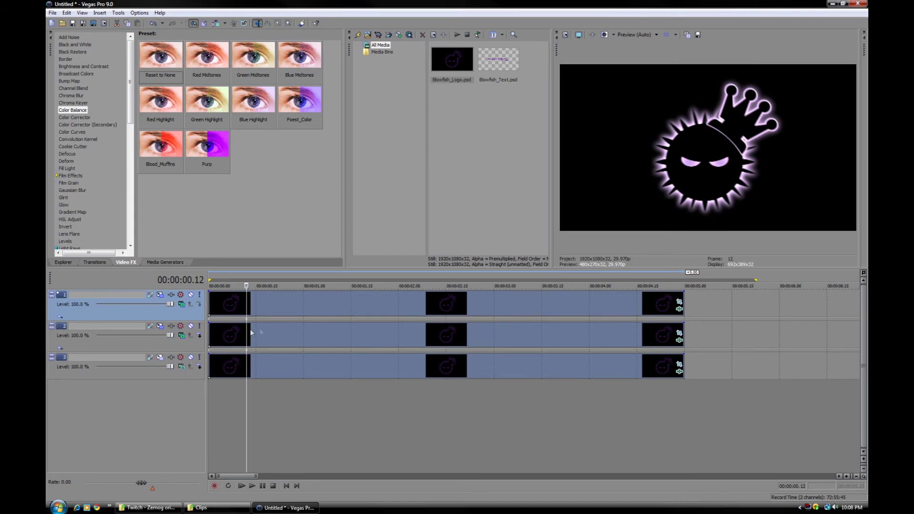
click(304, 339)
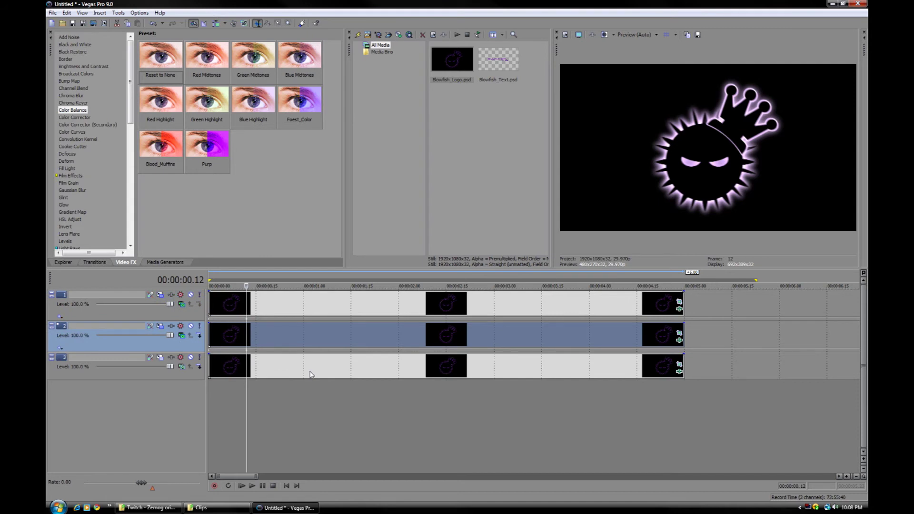
key(s)
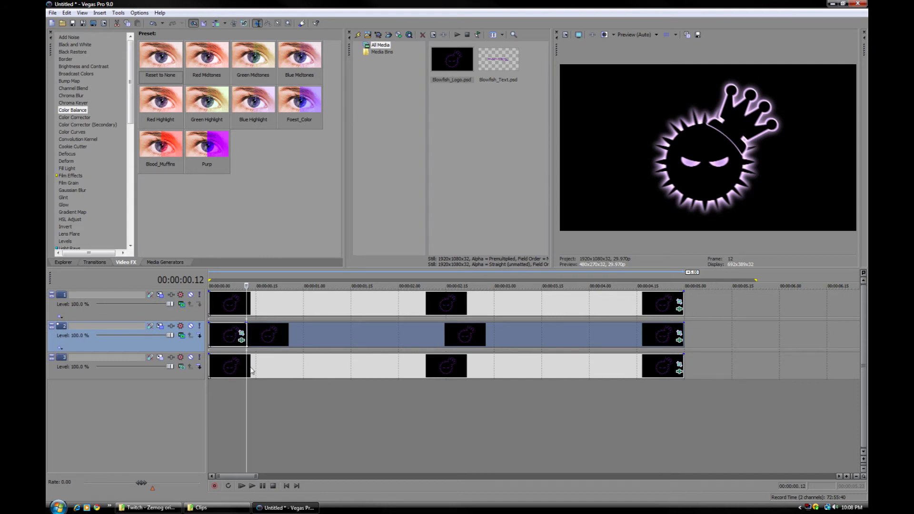
click(243, 369)
key(s)
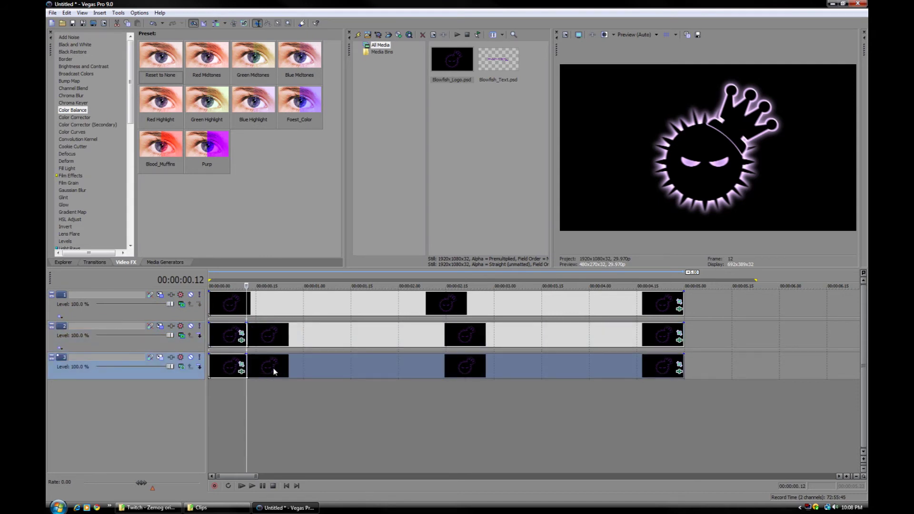
click(247, 308)
key(s)
Delete the logo events after the split on the second and third tracks.
click(256, 329)
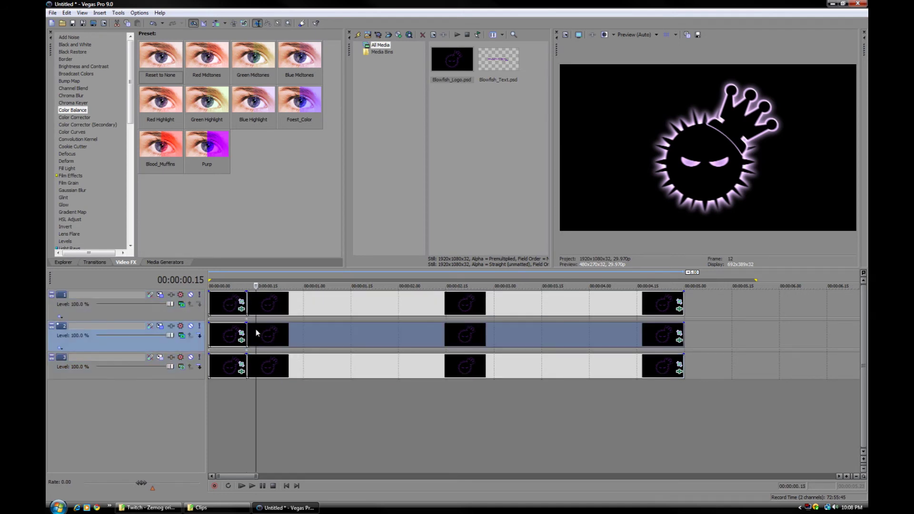
key(Delete)
click(262, 367)
key(Delete)
Remove all three Color Balance effects from the first track's logo event after the split, keeping only Gaussian Blur.
click(250, 303)
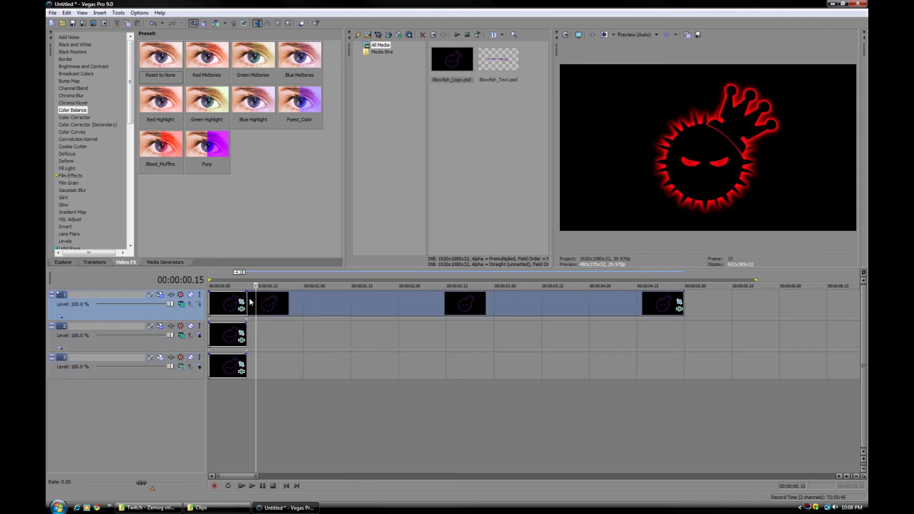
click(679, 309)
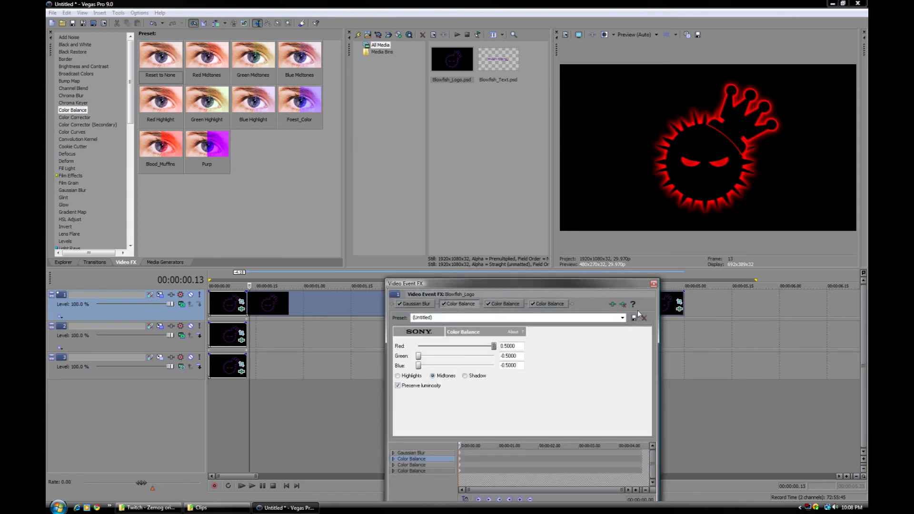
right_click(510, 304)
click(485, 338)
right_click(505, 304)
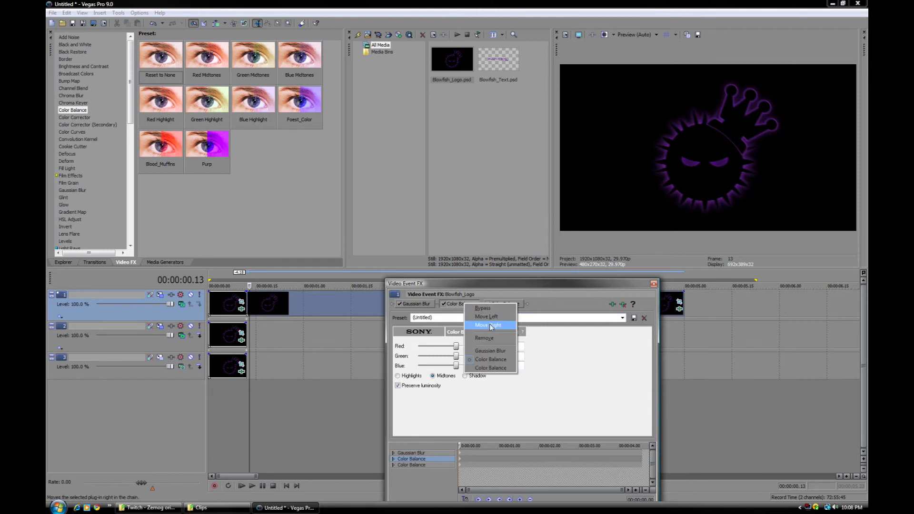
click(485, 338)
right_click(464, 304)
click(485, 338)
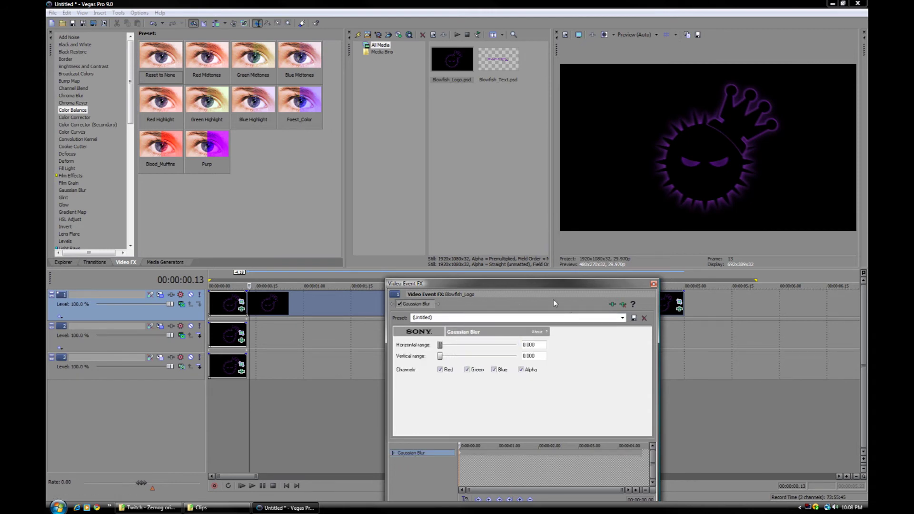
click(655, 285)
Examine frame by frame how the colour-split logo changes to the original logo around 00:00:00.12.
key(Left)
key(Left)
key(Left)
key(Left)
key(Left)
key(Left)
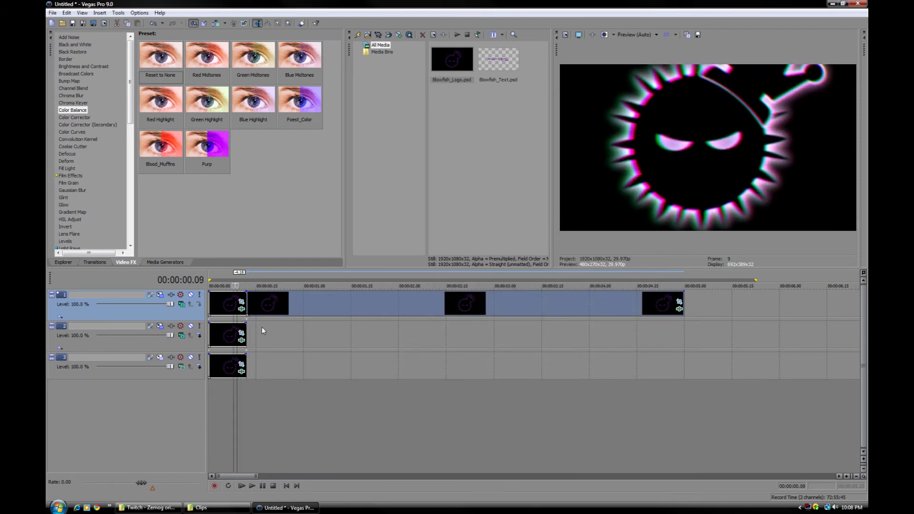
key(Left)
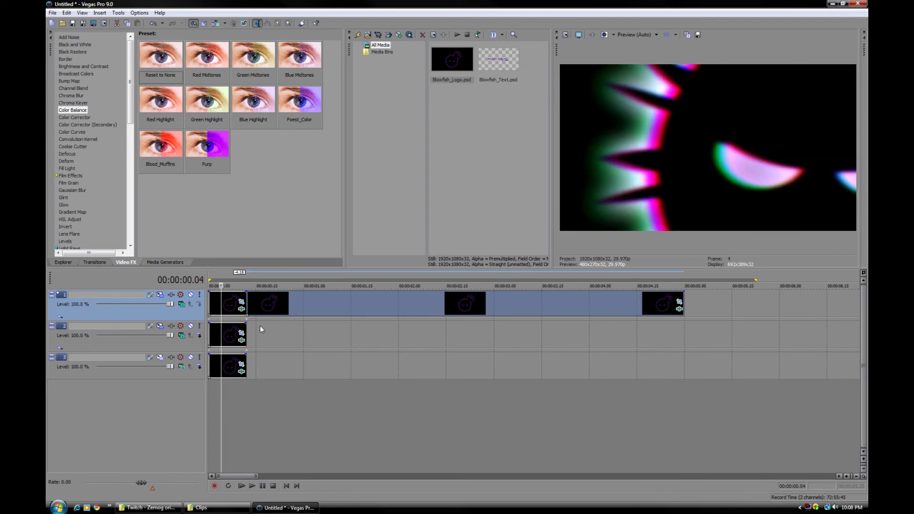
key(Right)
key(Right)
key(Right)
key(Right)
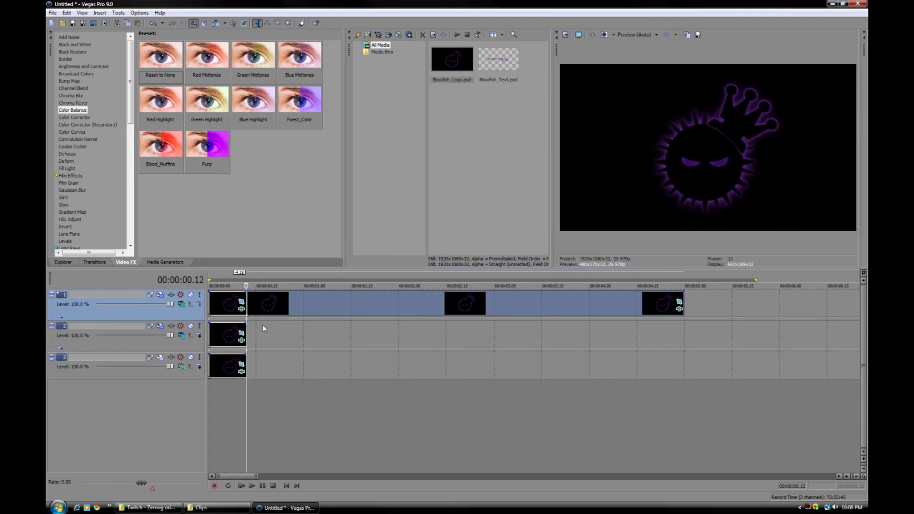
key(Right)
key(Right)
Extend the end of the second track's logo event by one frame past 00:00:00.12 and check the neighbouring frames.
key(Up)
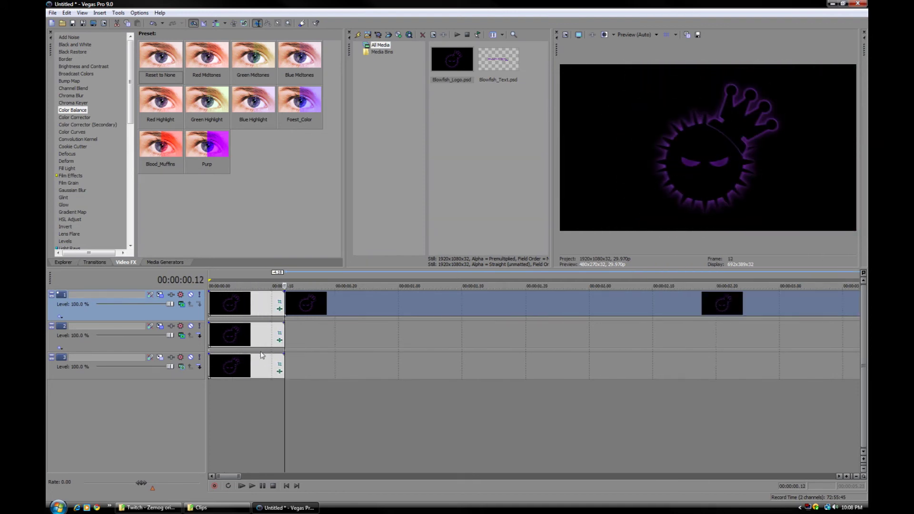
drag(283, 331, 288, 332)
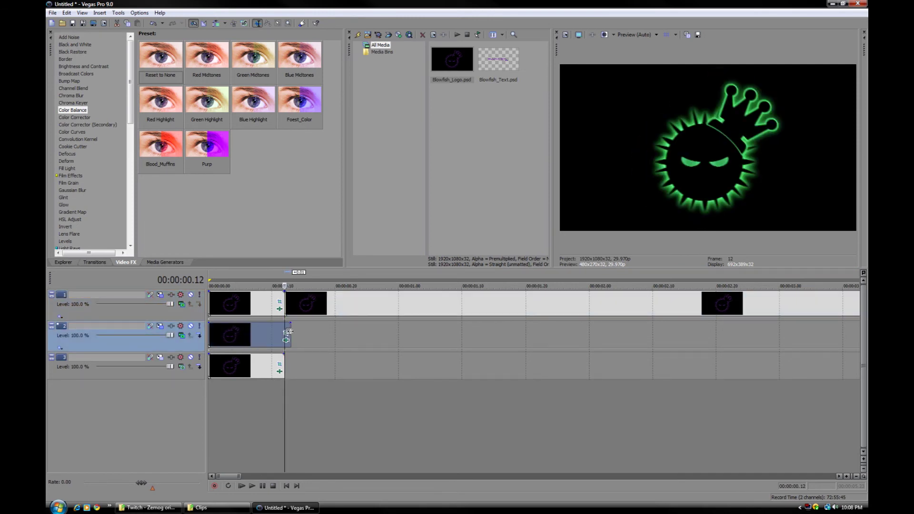
key(Left)
key(Right)
key(Right)
key(Left)
key(Left)
key(Left)
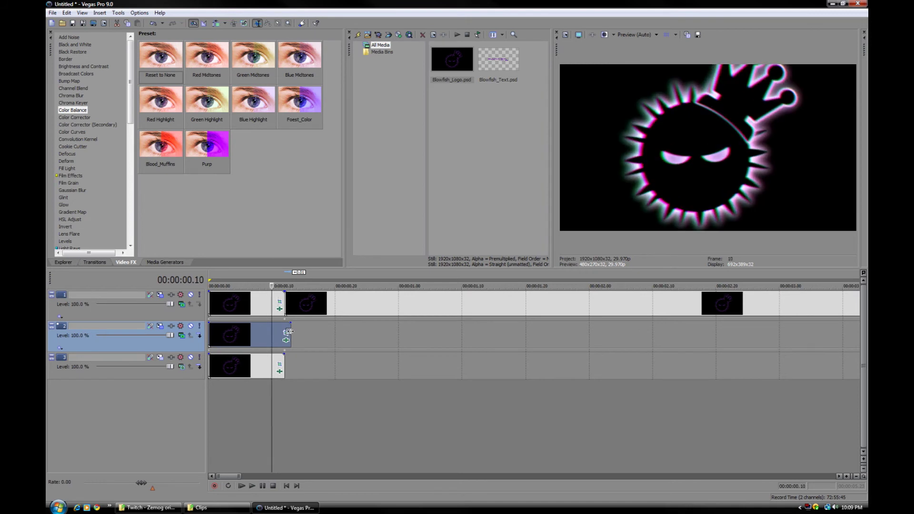
key(Right)
key(Right)
key(Right)
drag(288, 332, 289, 331)
Play back the intro from the start and examine the frames around the split at 00:00:00.12.
drag(349, 334, 69, 324)
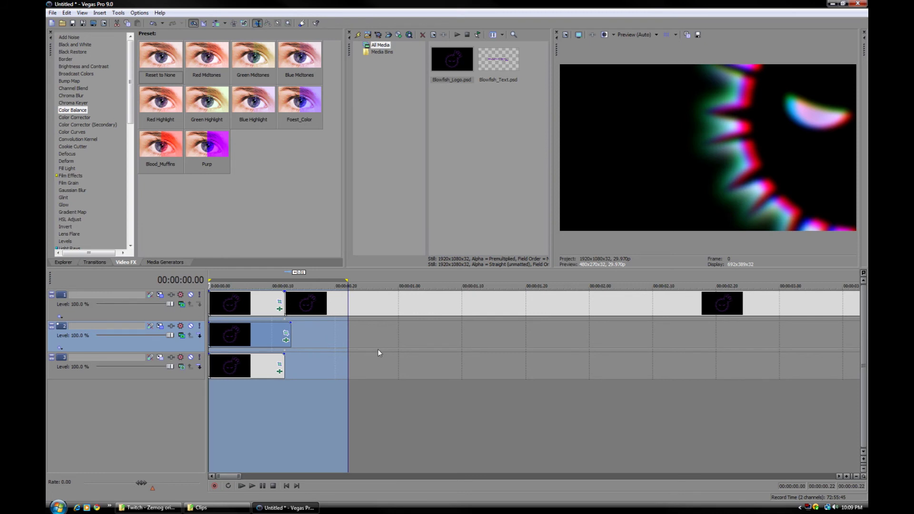
key(space)
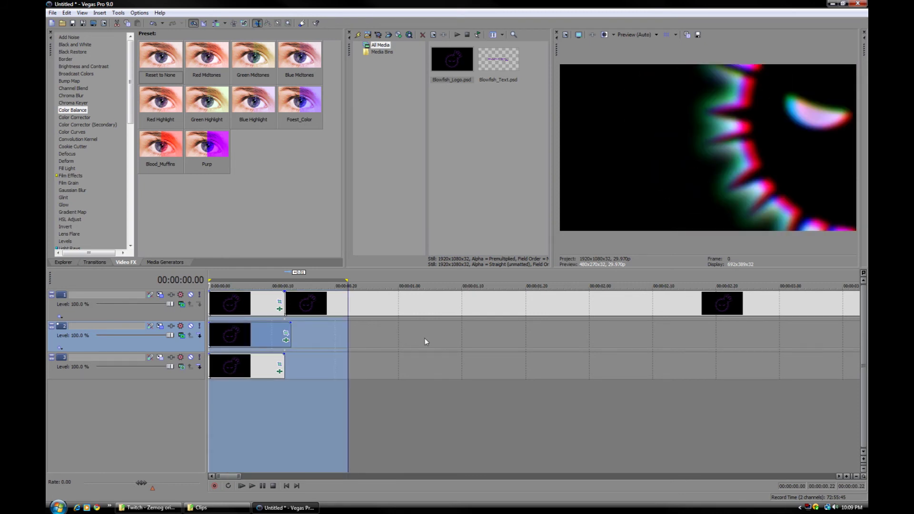
drag(425, 338, 107, 325)
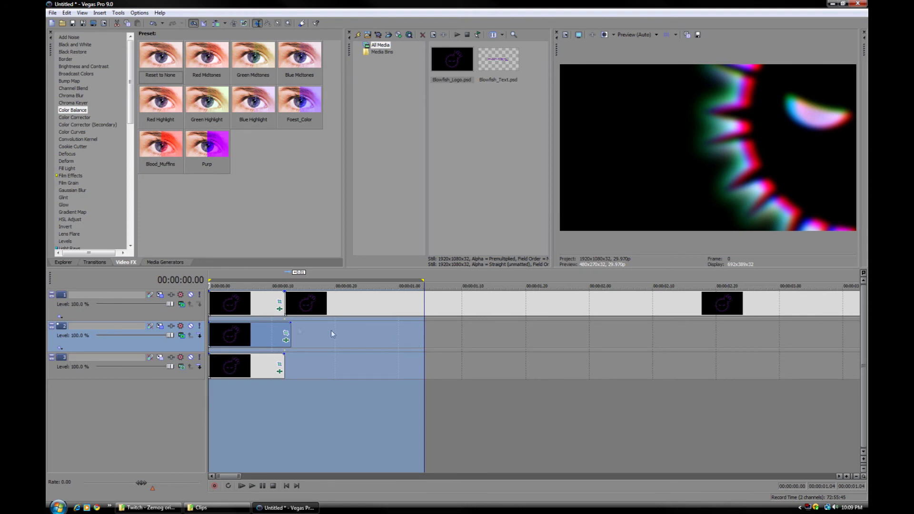
key(space)
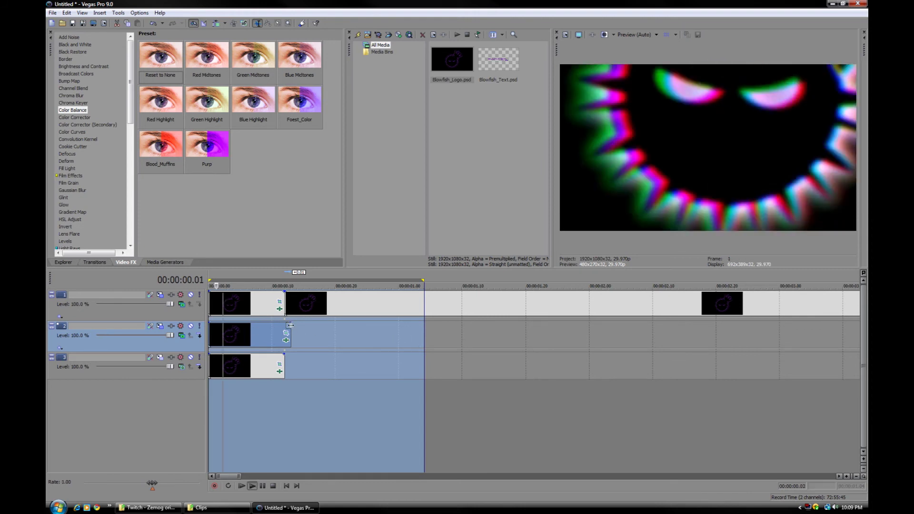
key(space)
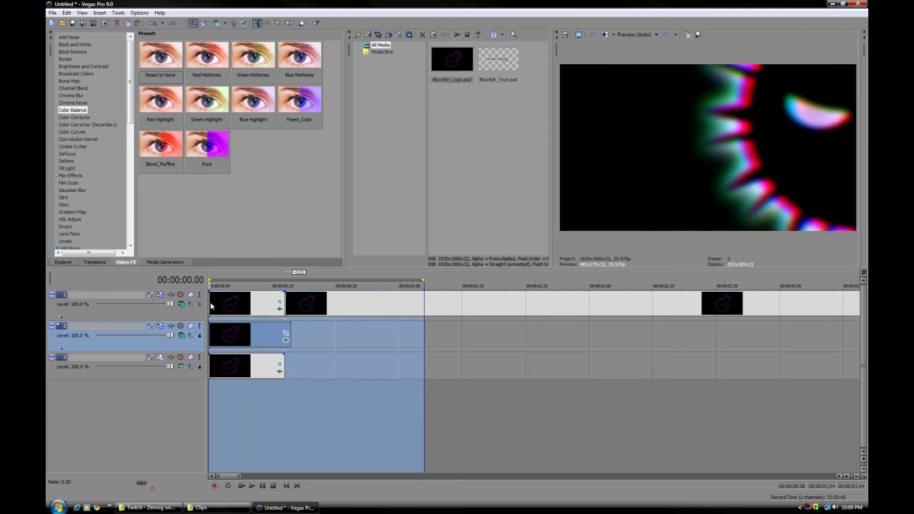
key(space)
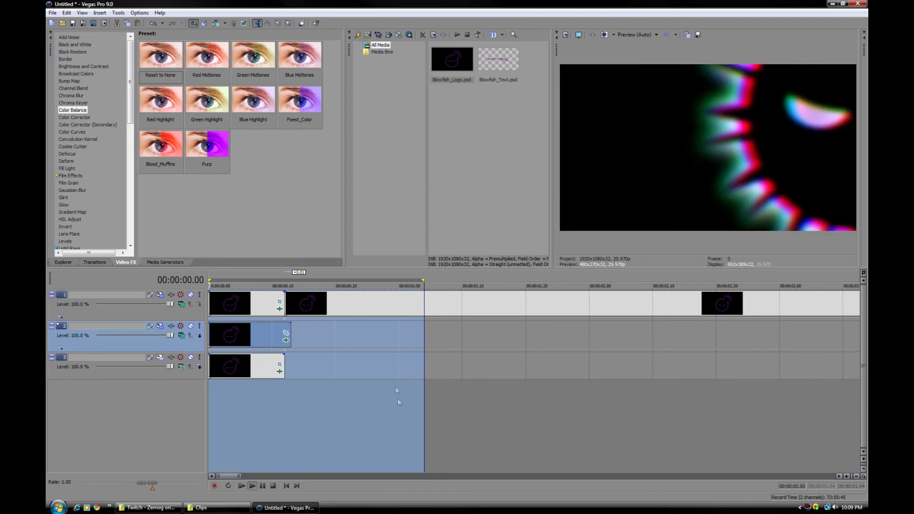
click(283, 314)
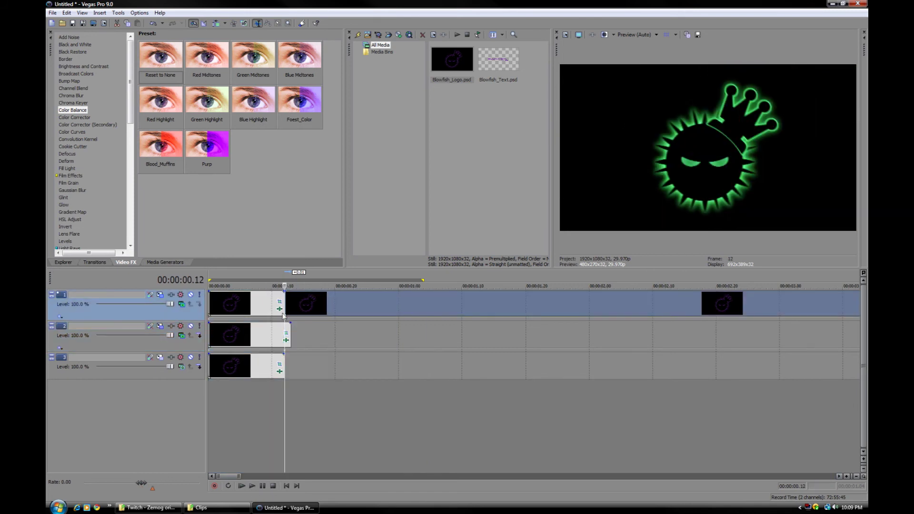
key(Left)
key(Right)
key(Left)
key(Right)
key(Right)
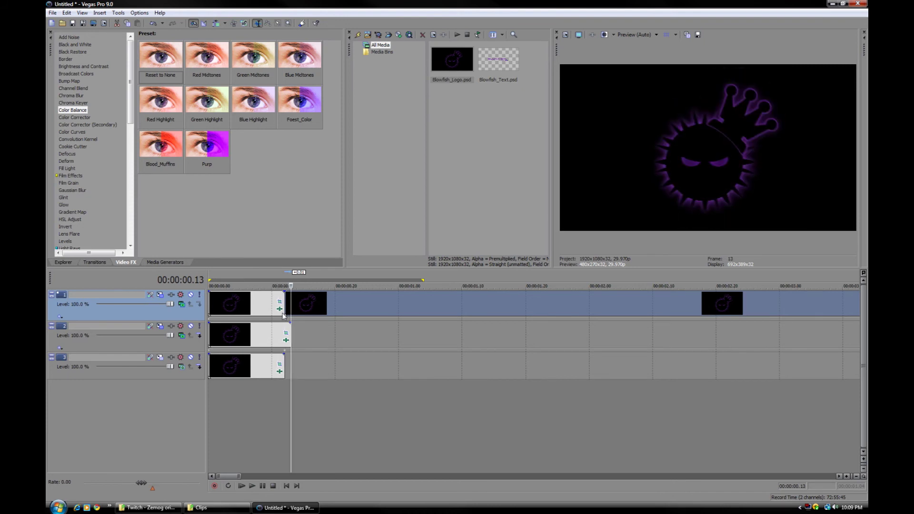
Apply the Spherize effect with the Reset to None preset to the first track's logo event after the split.
scroll(91, 157, down, 15)
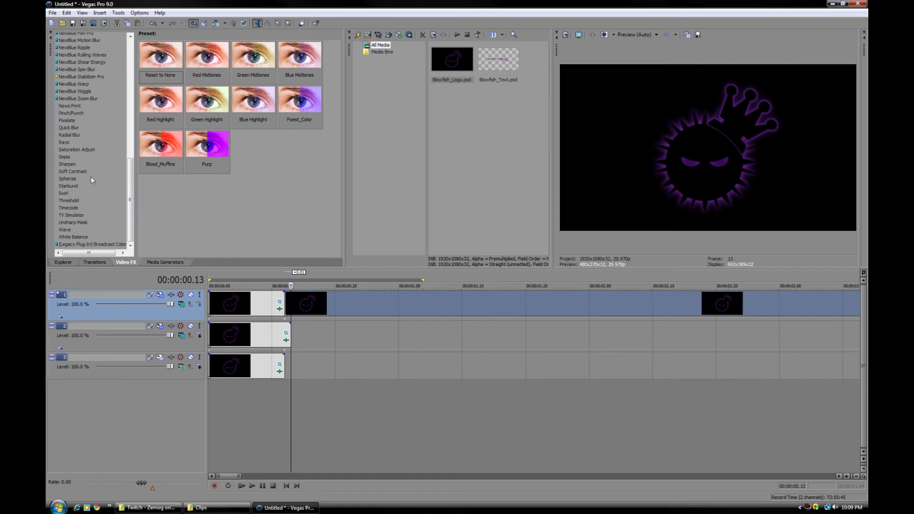
click(67, 180)
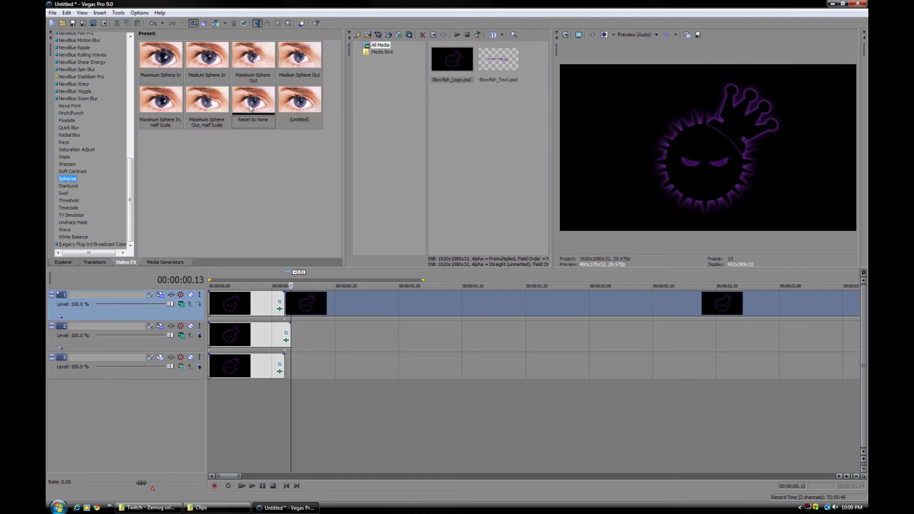
drag(271, 100, 256, 105)
drag(322, 309, 312, 305)
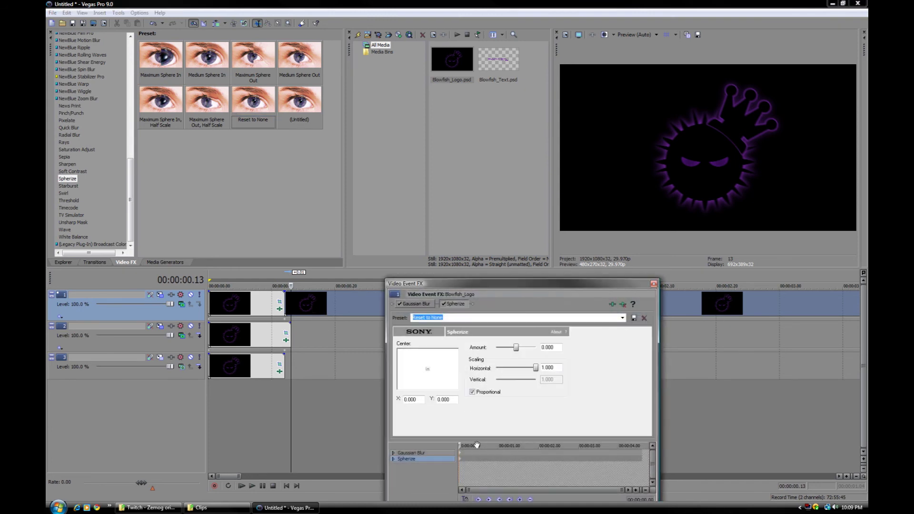
Add a Spherize keyframe at 00:00:00.13 on the project timeline with the amount set to 0.391.
click(462, 447)
scroll(474, 462, up, 6)
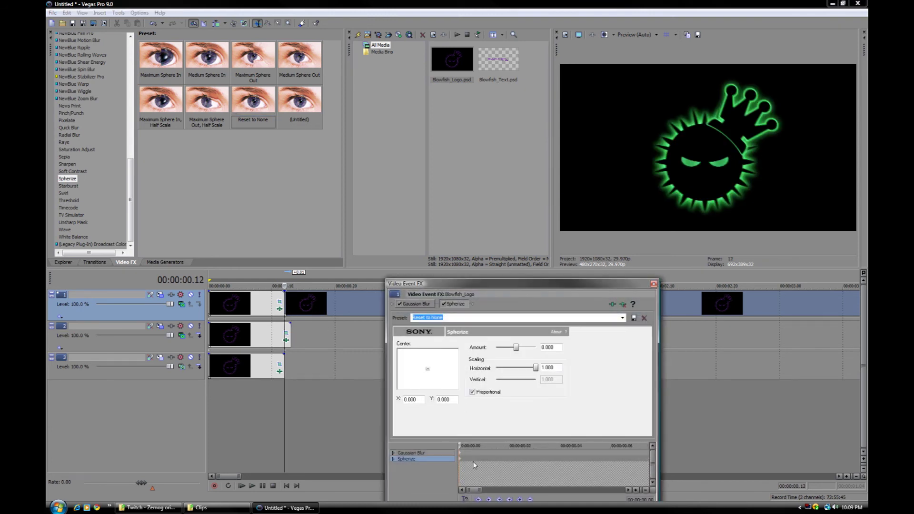
click(473, 461)
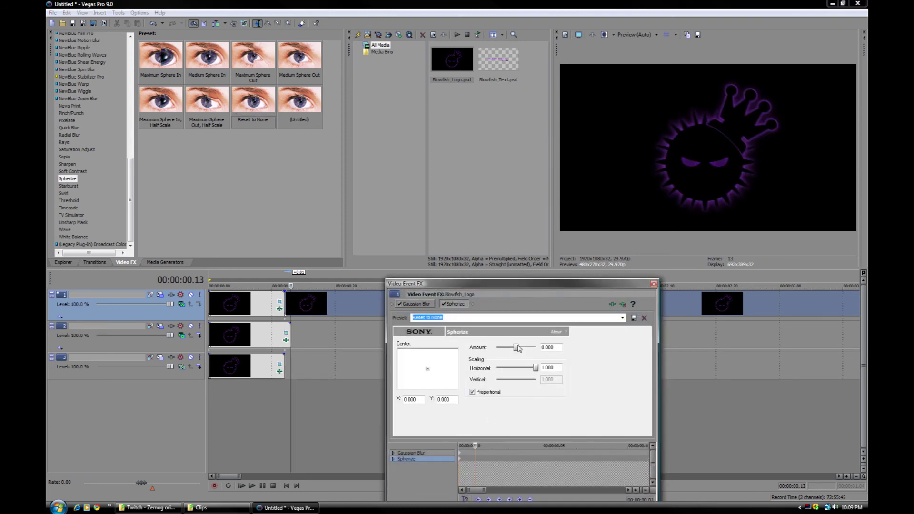
mouse_move(516, 350)
mouse_down()
mouse_move(495, 346)
mouse_move(547, 345)
mouse_move(524, 351)
mouse_up()
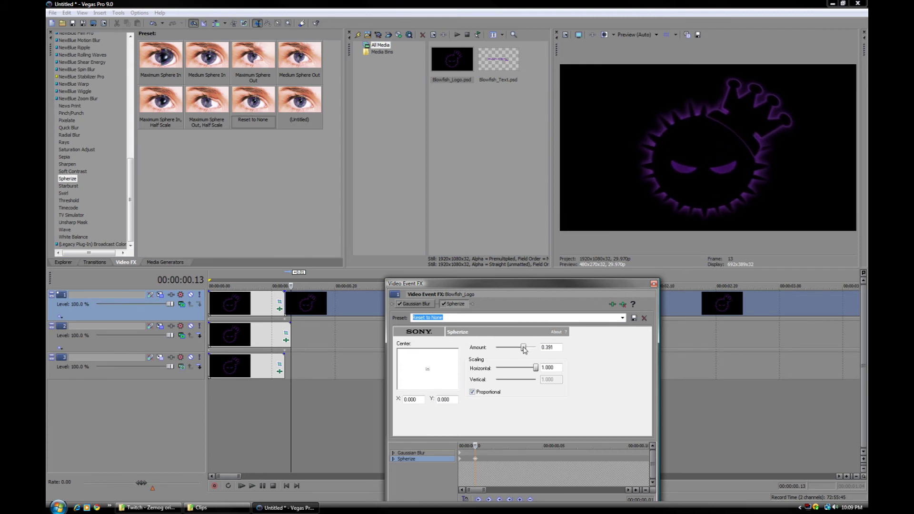
Add a Spherize keyframe at 00:00:00.15 on the project timeline with the amount set to -0.196.
click(494, 460)
key(Right)
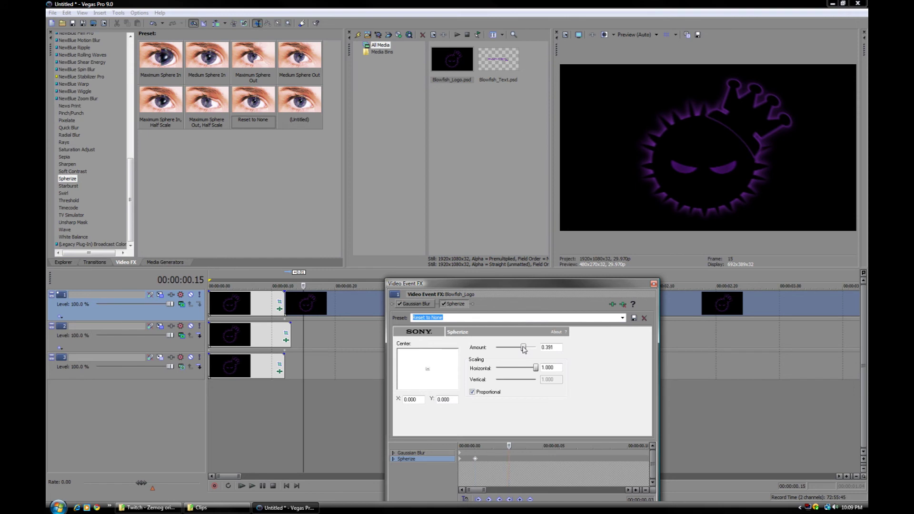
drag(523, 349, 512, 348)
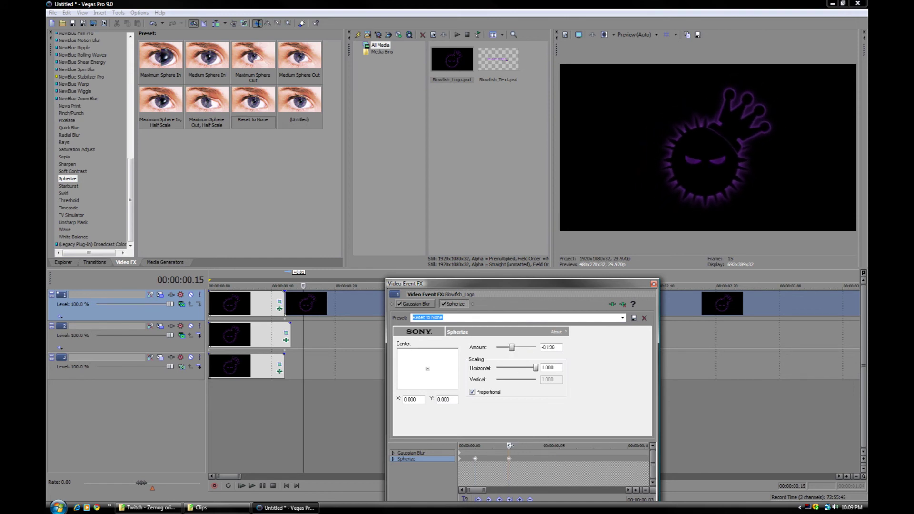
Add a Spherize keyframe at 00:00:00.19 with the amount set to 0 and close the event effects.
scroll(538, 464, down, 4)
key(Right)
key(Right)
key(Right)
key(Right)
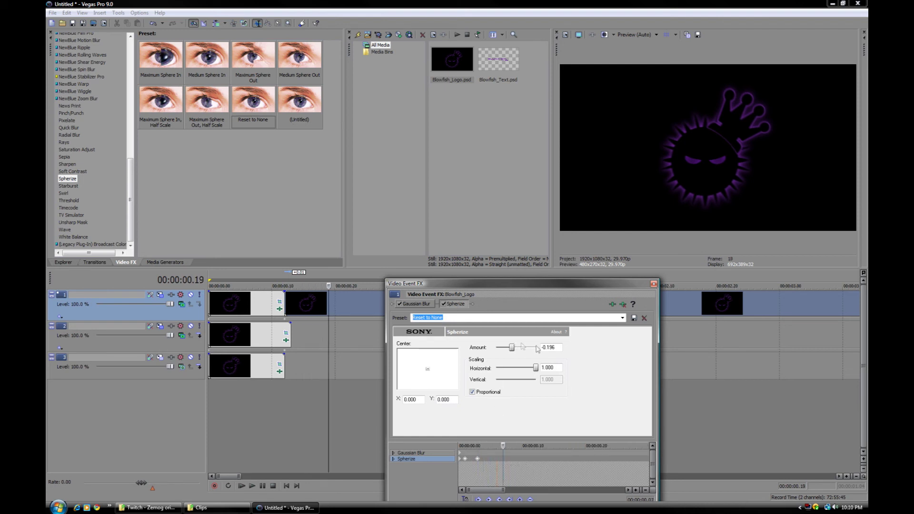
drag(555, 347, 514, 351)
text(0)
key(Return)
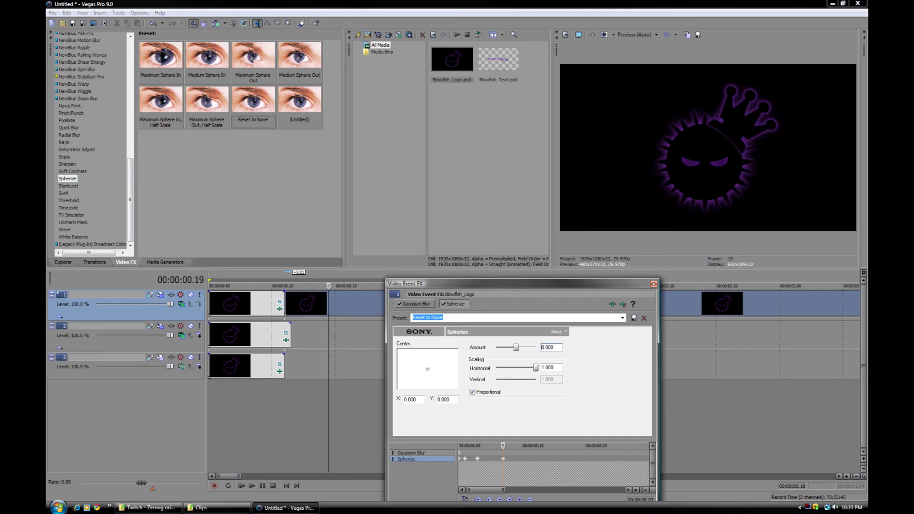
click(654, 284)
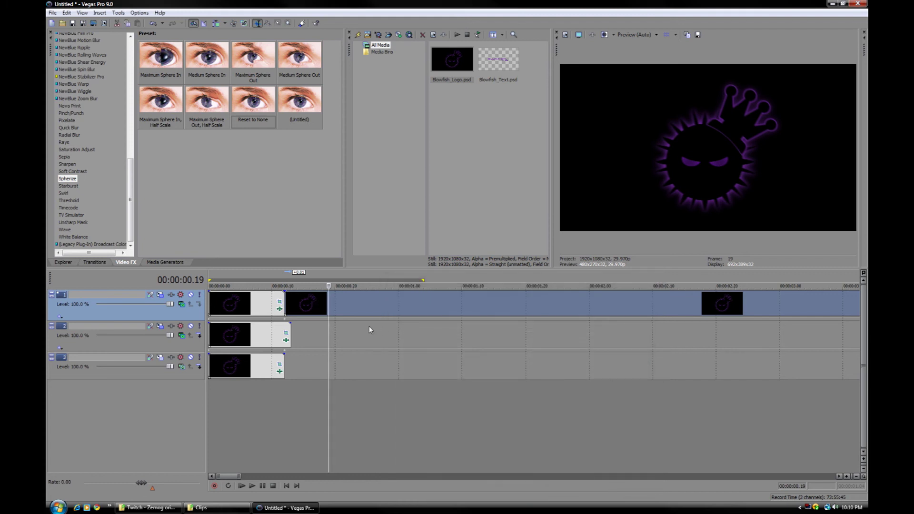
Play back the first two seconds of the intro, and replay the spherize bounce from 00:00:00.13.
drag(367, 327, 210, 328)
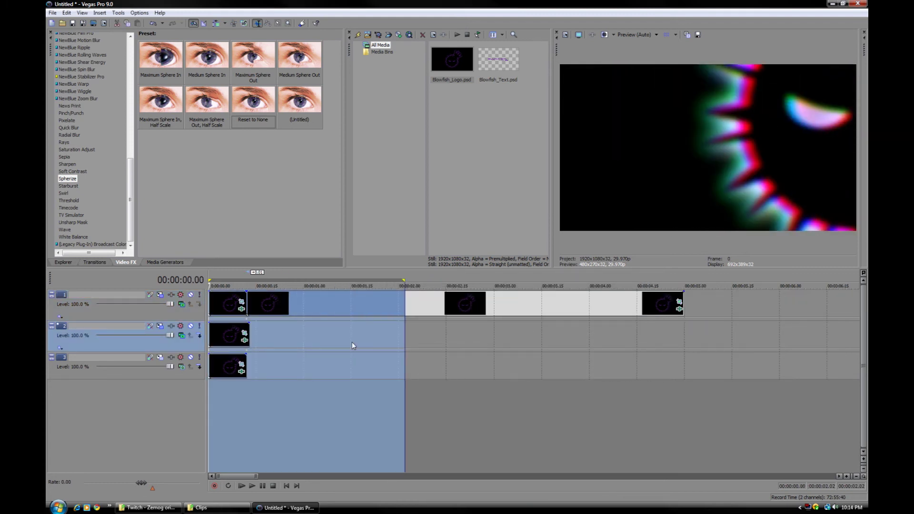
key(space)
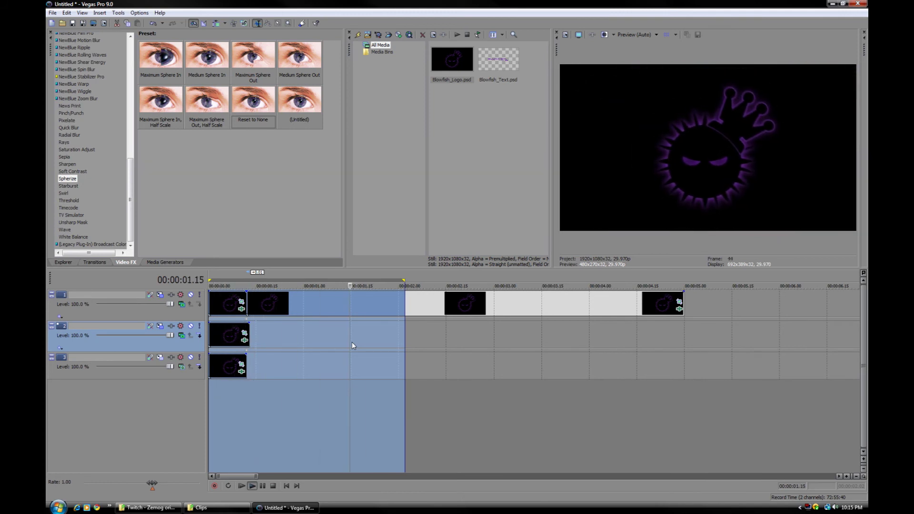
key(space)
click(345, 302)
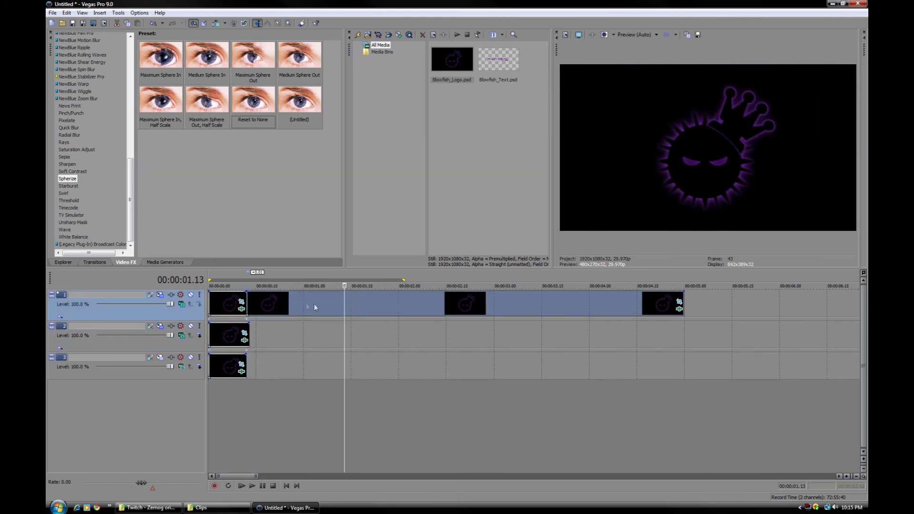
click(251, 306)
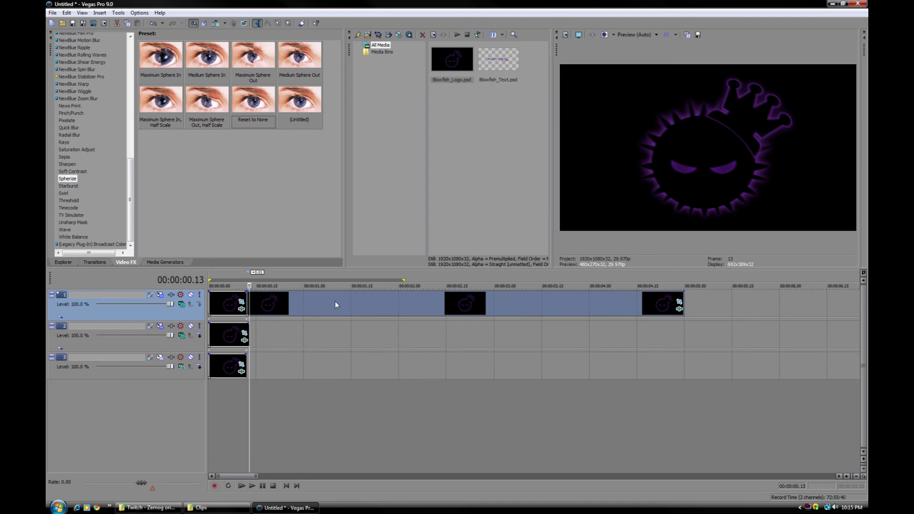
key(space)
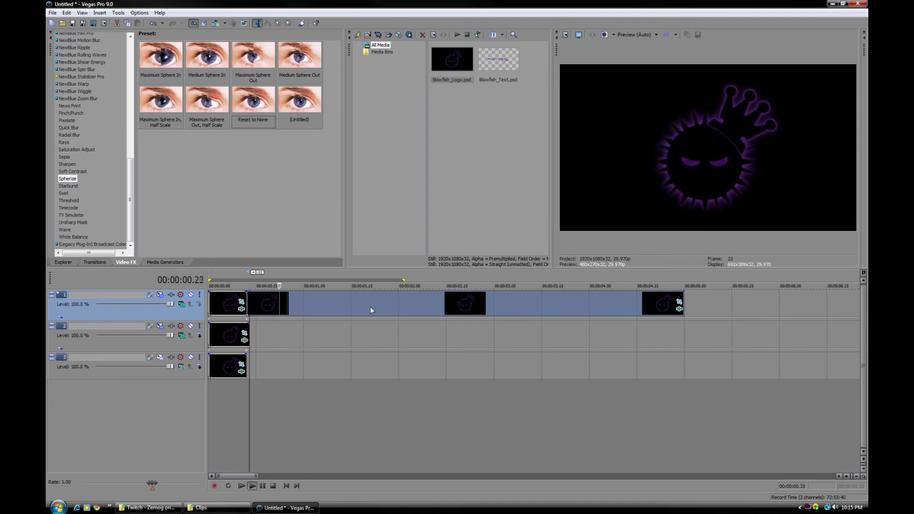
key(space)
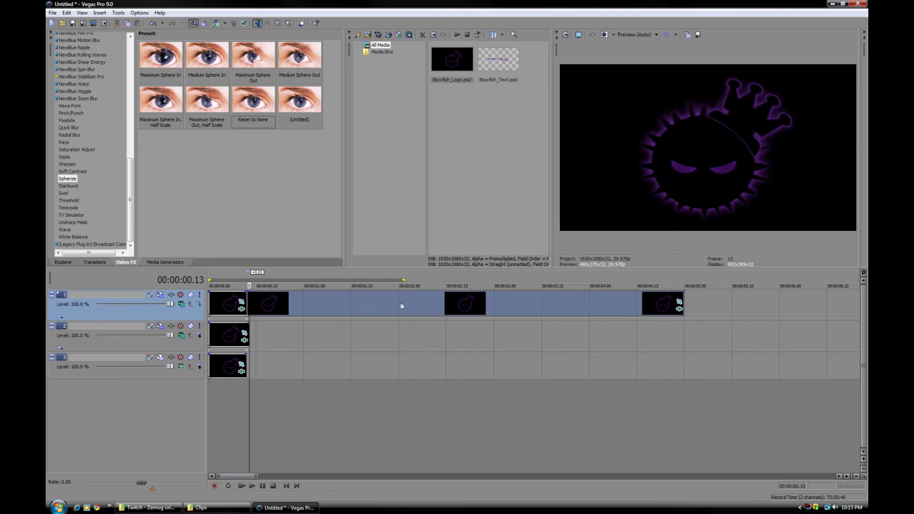
Cut the track 1 logo event off at 00:00:02.00 and place Blowfish_Text.psd directly after it.
click(395, 302)
click(398, 302)
key(s)
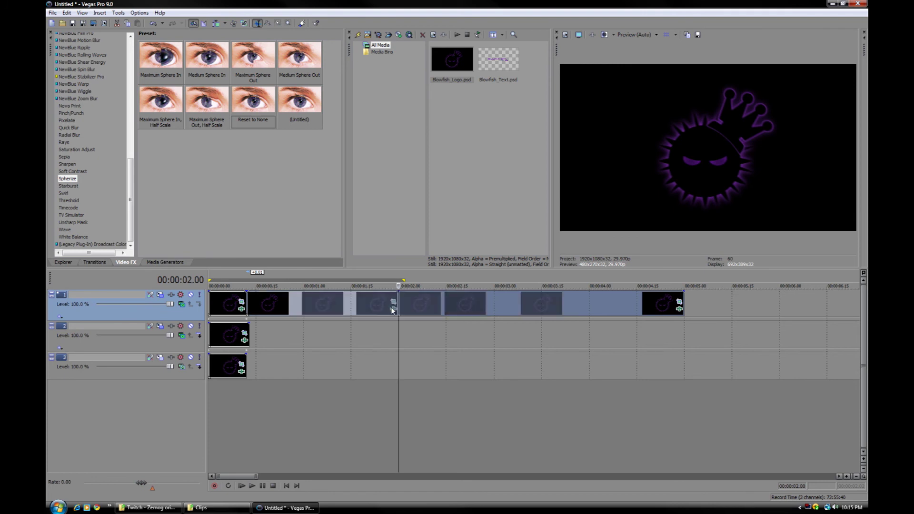
key(Delete)
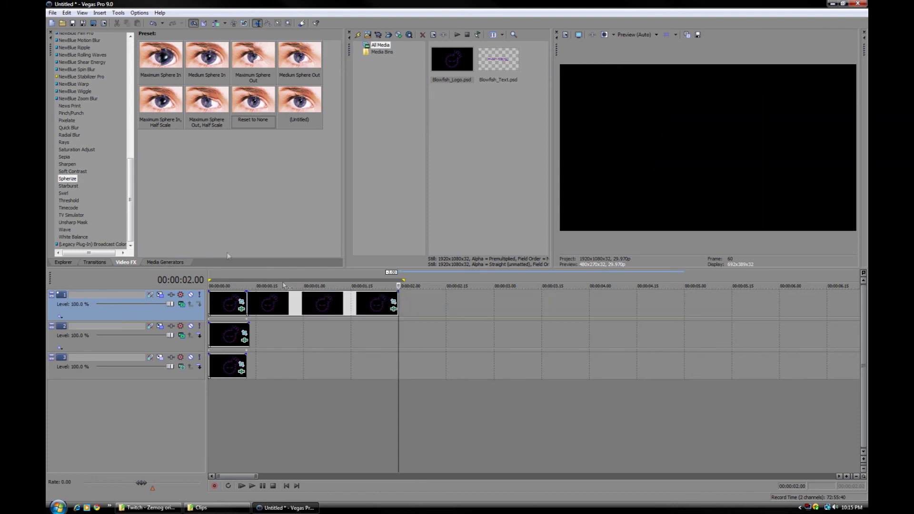
drag(498, 59, 404, 309)
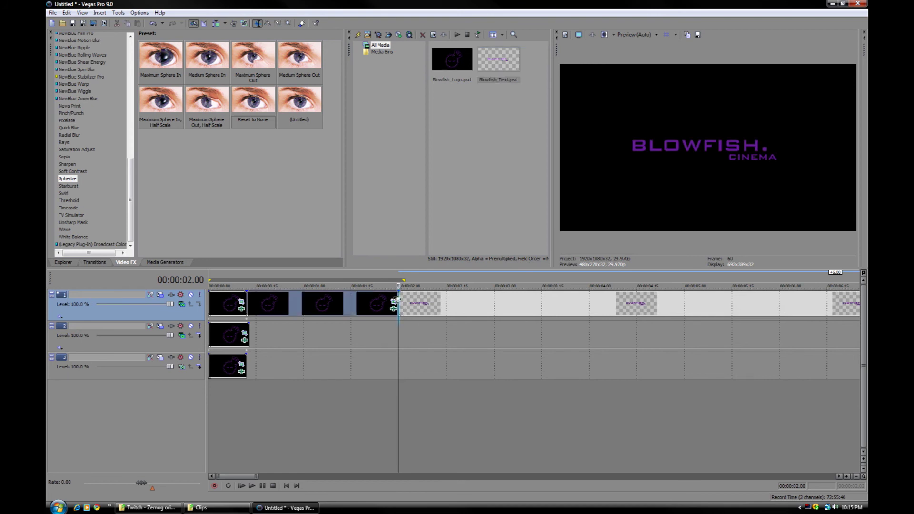
Apply TV Simulator to the second logo event on track 1 with interlacing 0.3120 and scan phasing 0.0620.
click(335, 307)
click(307, 303)
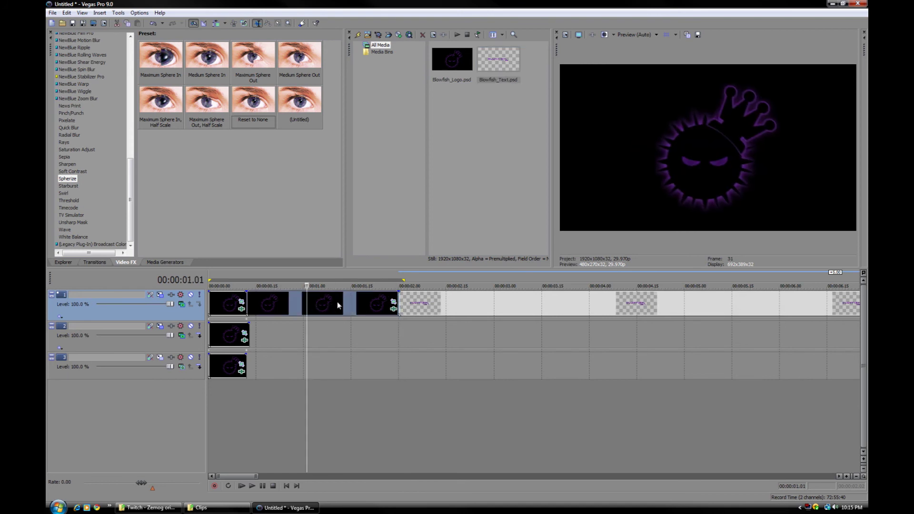
click(333, 303)
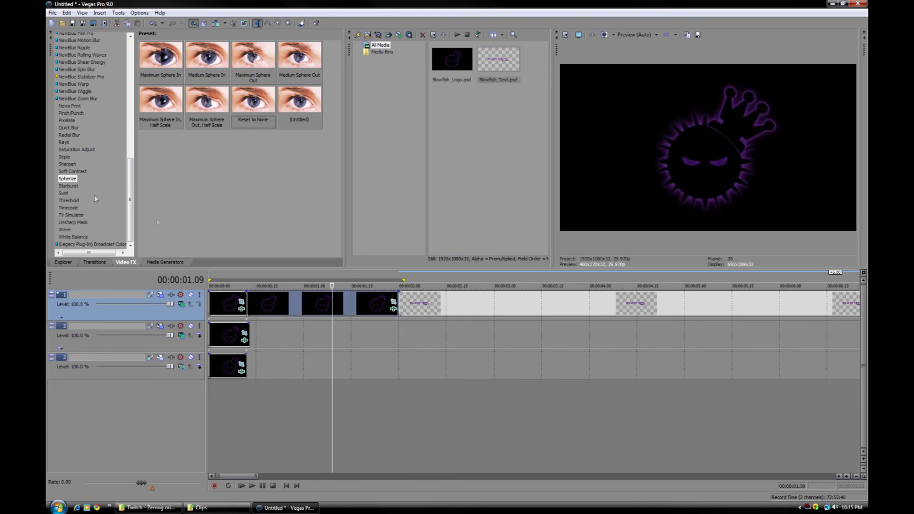
click(76, 215)
drag(255, 71, 356, 305)
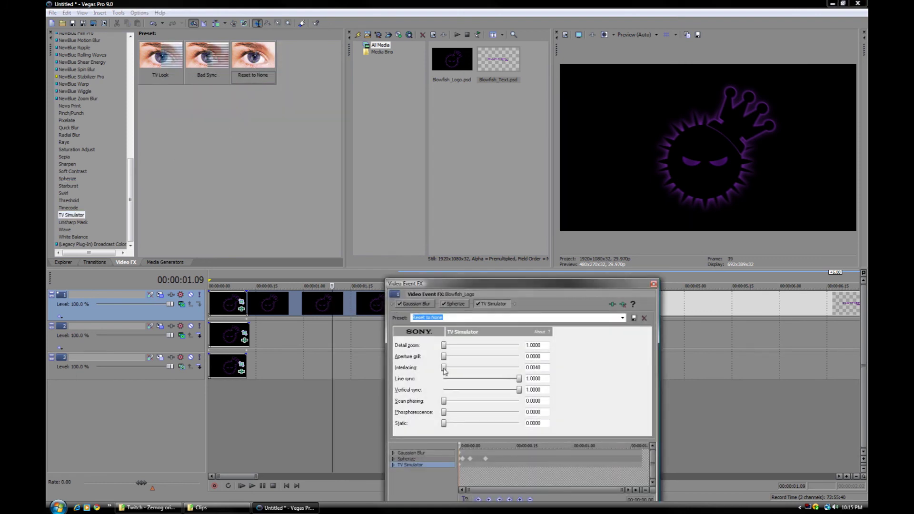
drag(444, 371, 464, 370)
drag(447, 404, 450, 404)
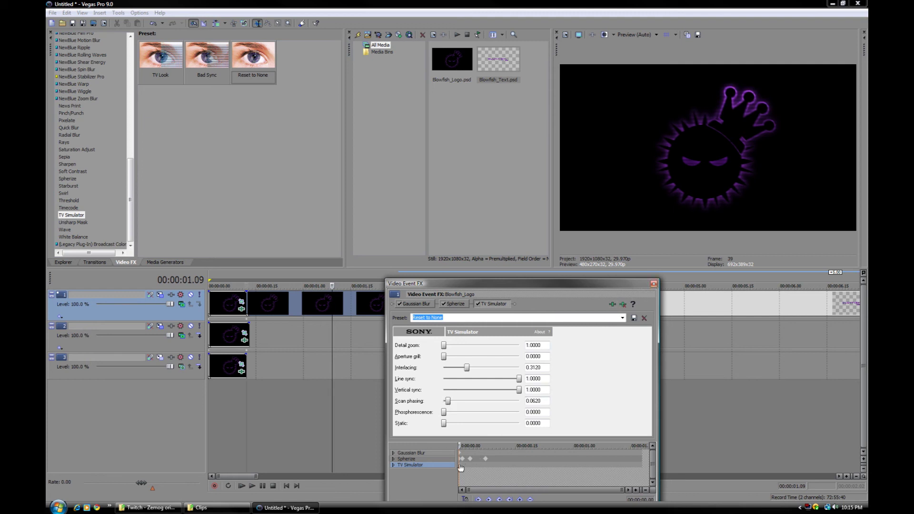
Add a TV Simulator keyframe at project time 00:00:01.27 and another at 00:00:02.00 with line sync 0.4760.
click(468, 454)
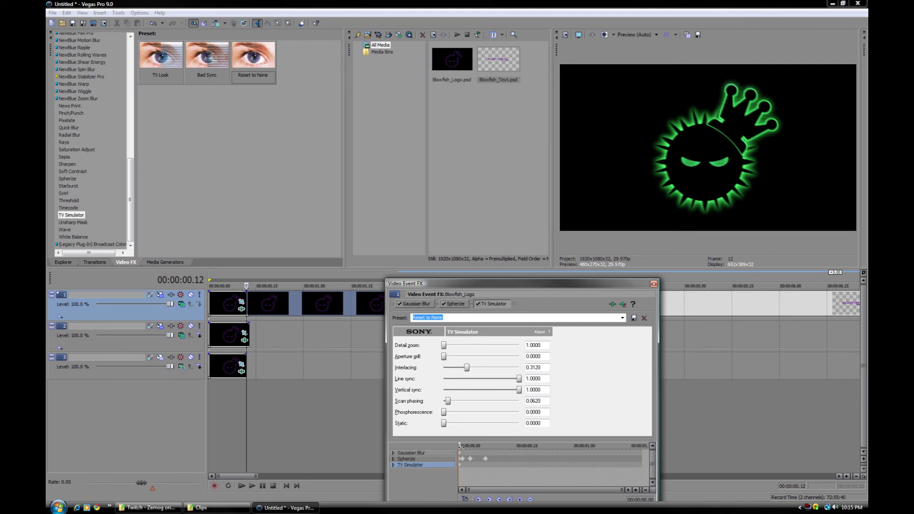
drag(463, 446, 639, 445)
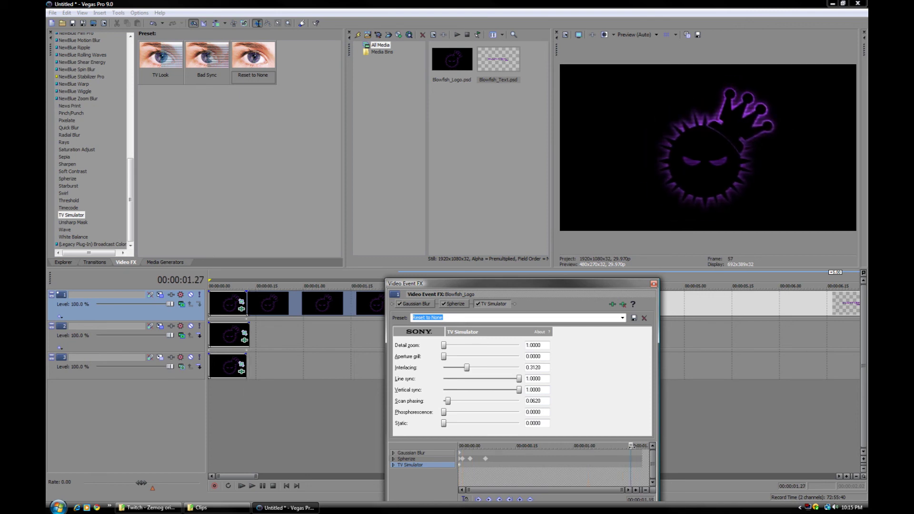
scroll(630, 469, up, 4)
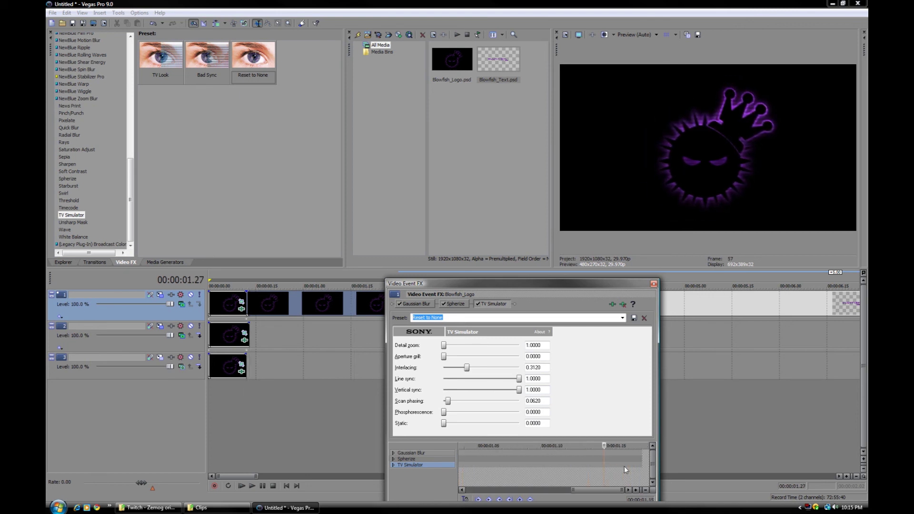
click(604, 464)
drag(618, 446, 643, 445)
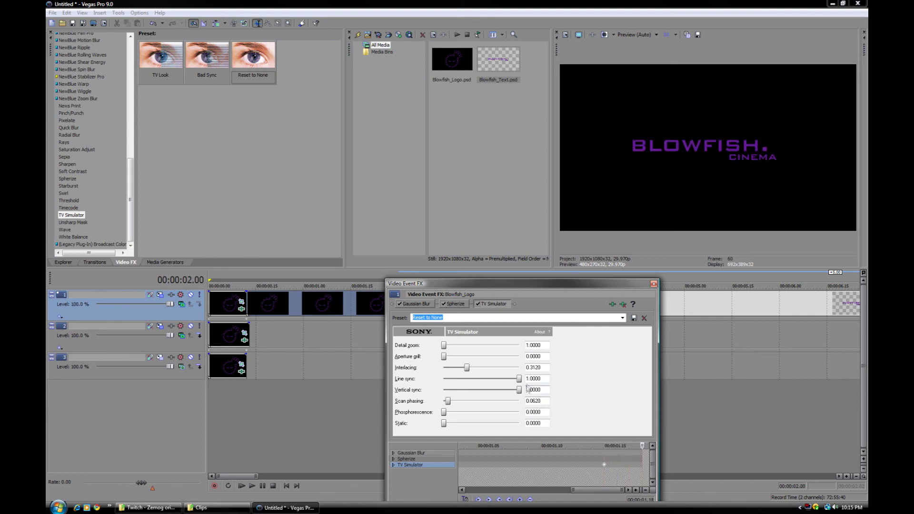
drag(519, 379, 479, 379)
Step frame by frame between 00:00:01.27 and 00:00:02.00 to check the line sync distortion, and close the event effects.
key(Left)
key(Left)
key(Left)
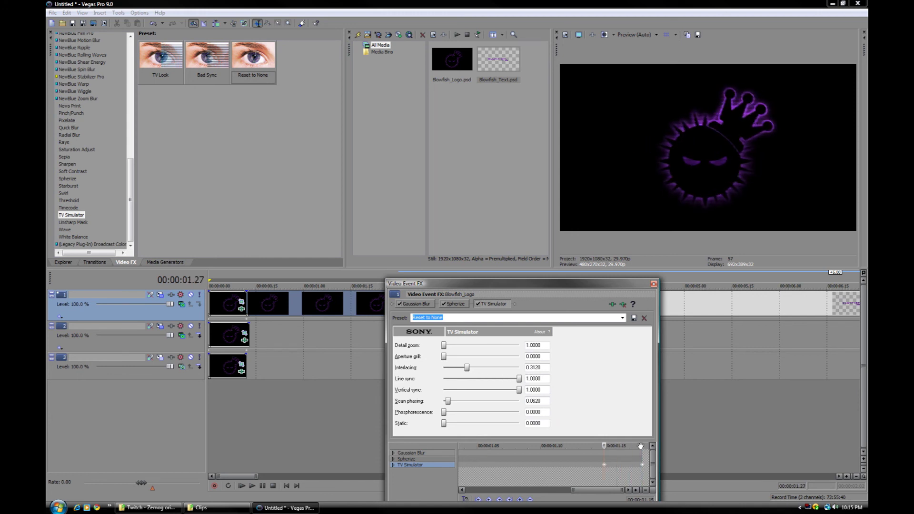
key(Right)
key(Right)
key(Right)
key(Left)
key(Left)
key(Left)
key(Left)
key(Right)
key(Right)
key(Right)
key(Right)
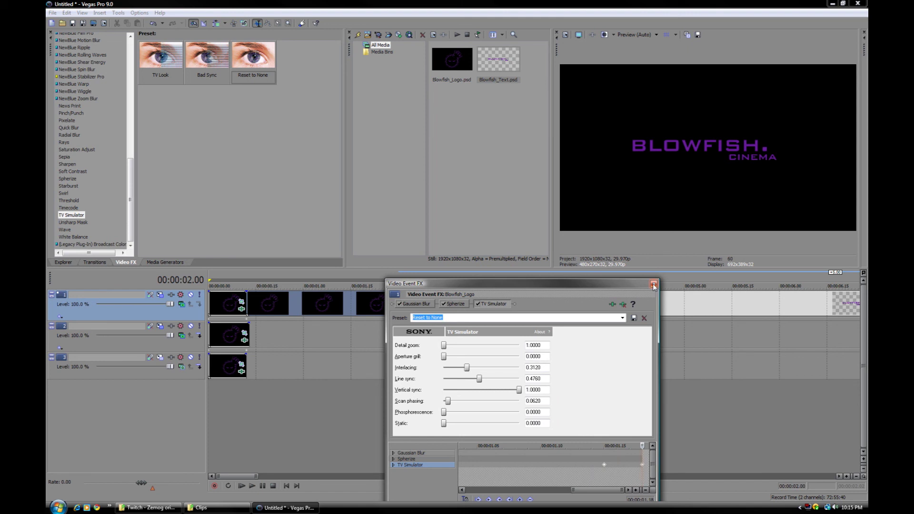
click(654, 285)
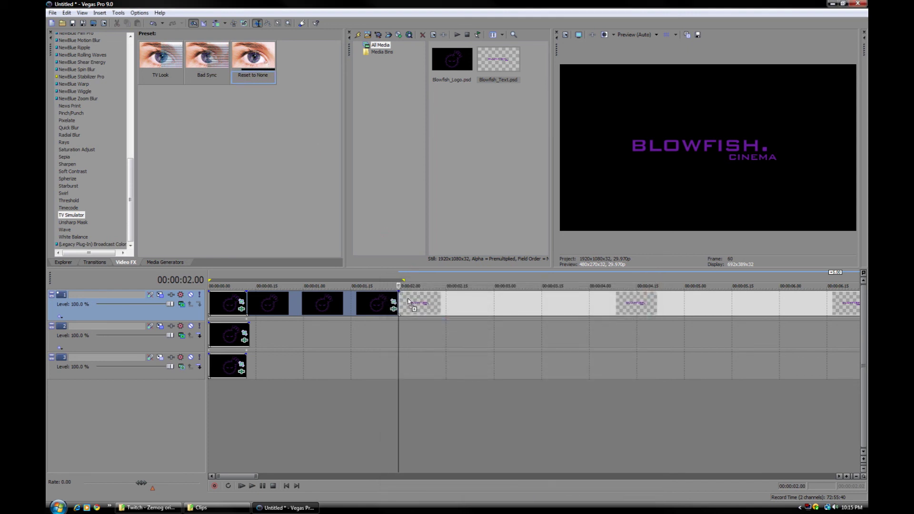
Apply TV Simulator to the Blowfish_Text event with line sync 0.7040, interlacing 0.2540 and scan phasing 0.0780.
drag(408, 304, 408, 306)
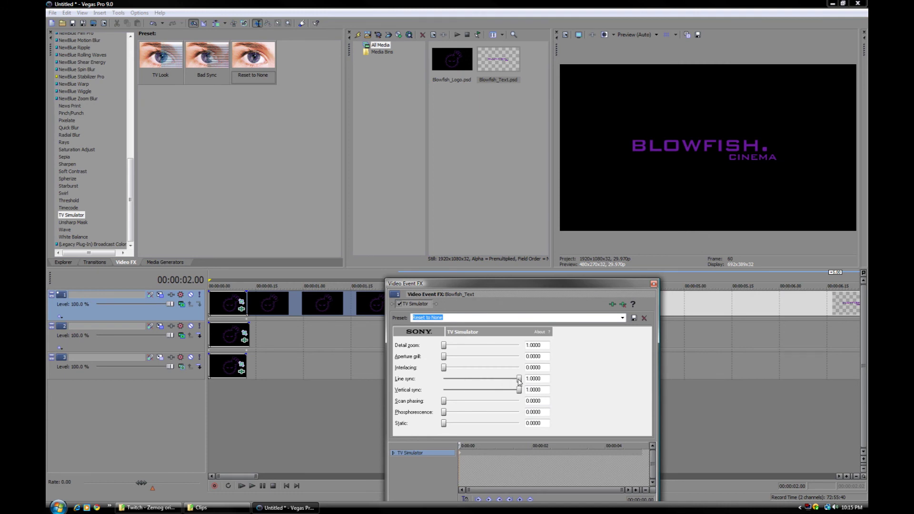
drag(519, 380, 497, 381)
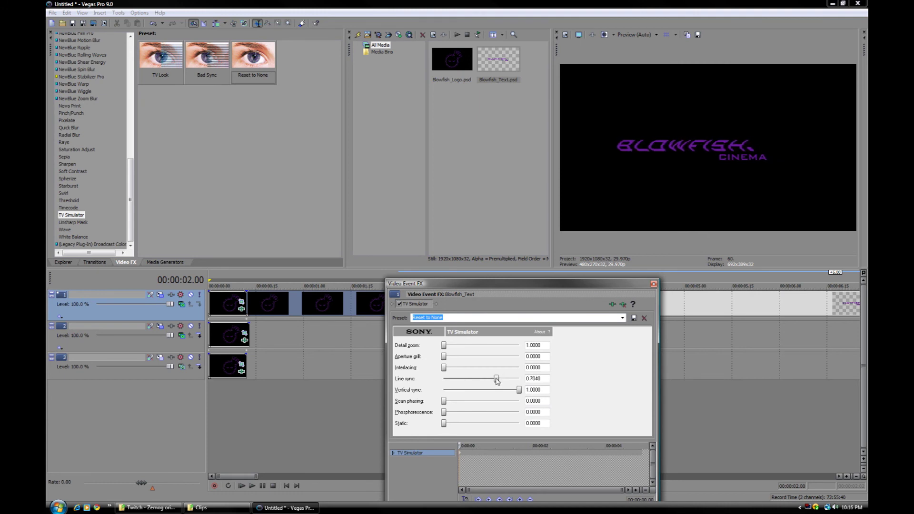
drag(444, 368, 464, 370)
scroll(488, 459, up, 5)
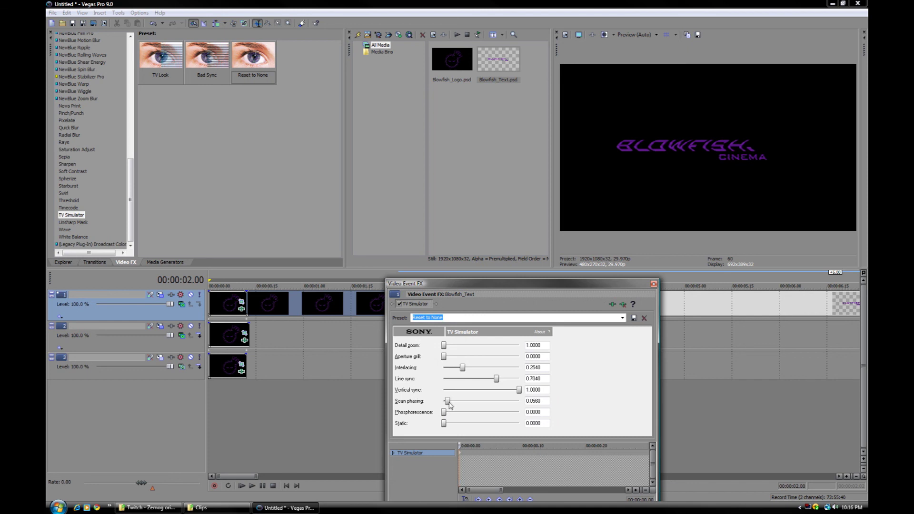
click(449, 404)
Add a TV Simulator keyframe at project time 00:00:02.03 with line sync 1.0000 and close the text event's effects.
drag(459, 446, 477, 447)
drag(498, 379, 550, 380)
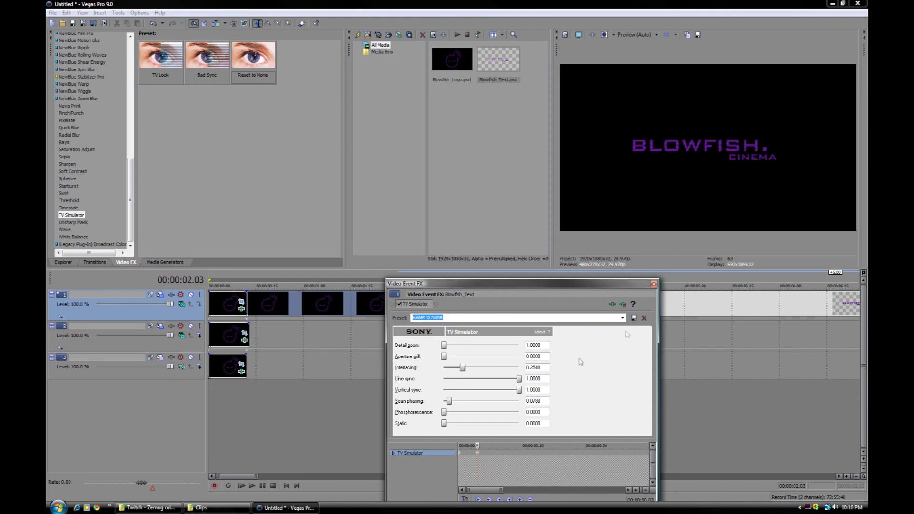
click(653, 284)
Step frame by frame across the cut at 00:00:02.00 to check the glitch transition from logo to text.
key(Left)
key(Left)
key(Left)
key(Left)
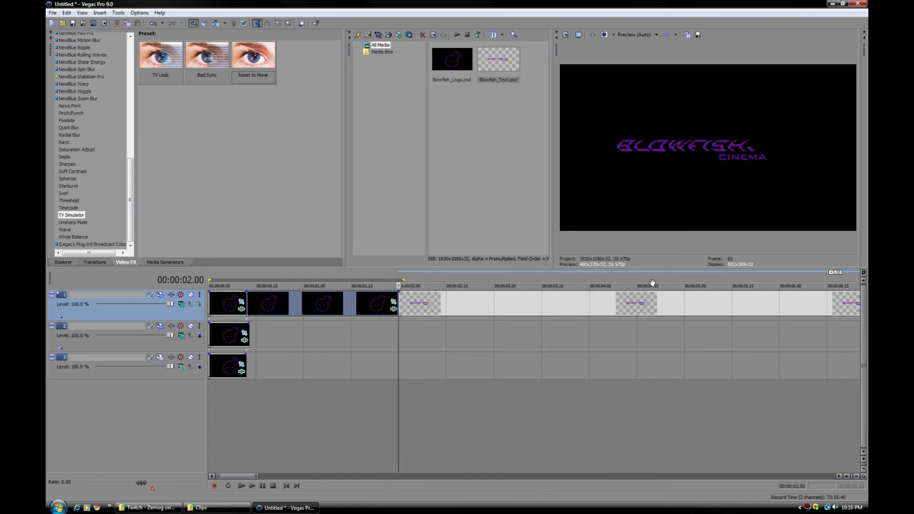
key(Right)
key(Right)
key(Right)
key(Right)
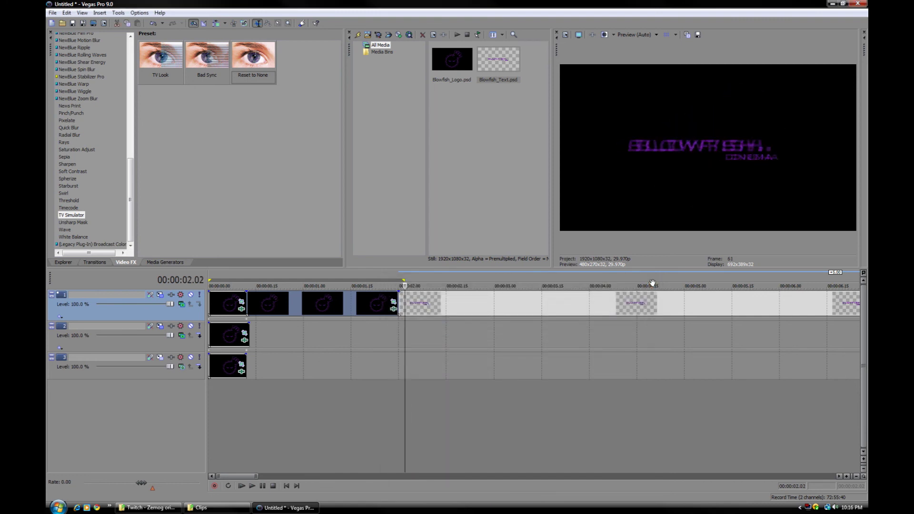
key(Left)
key(Left)
key(Left)
key(Left)
key(Left)
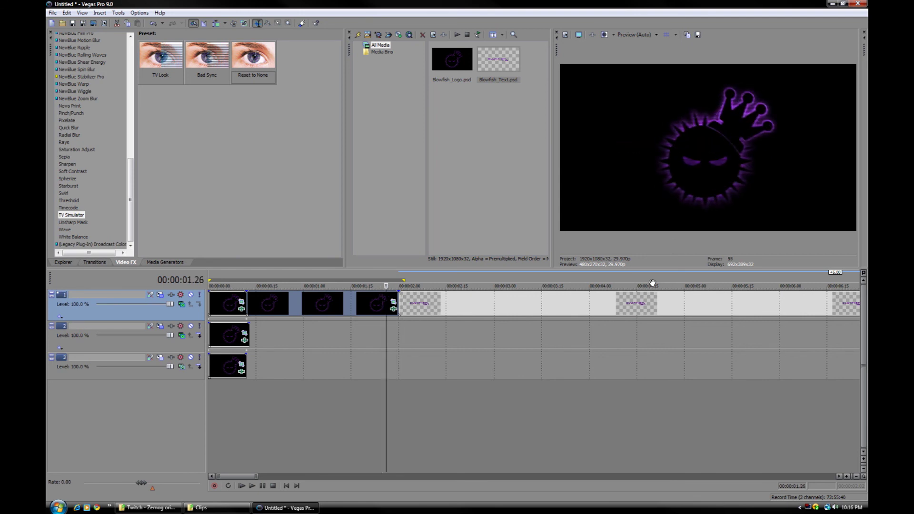
Split the track 1 logo event at 00:00:01.24 and copy its short end segment to tracks 2 and 3.
key(Left)
key(Left)
key(Left)
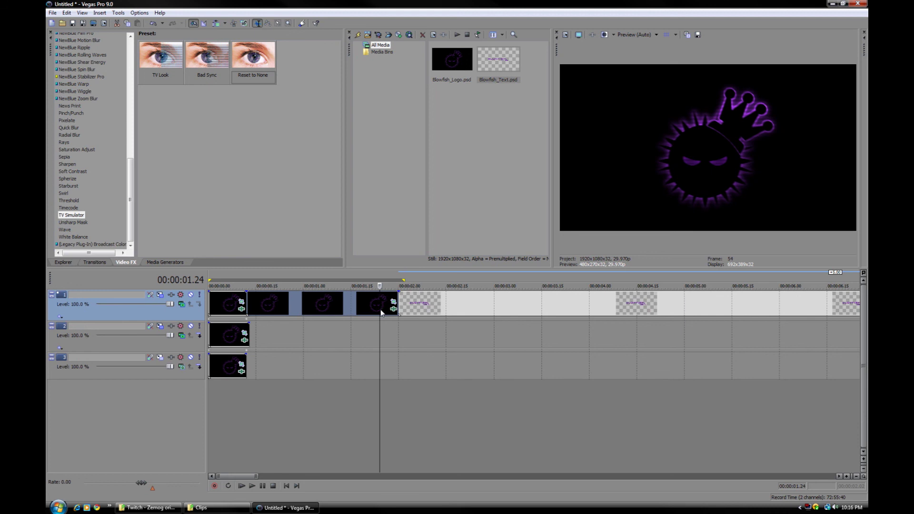
key(s)
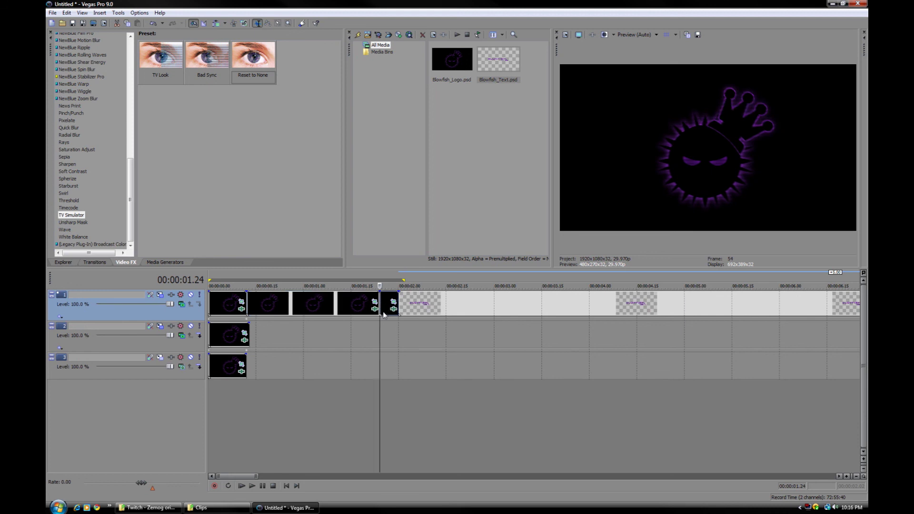
click(379, 330)
key(ctrl+v)
click(382, 361)
key(ctrl+v)
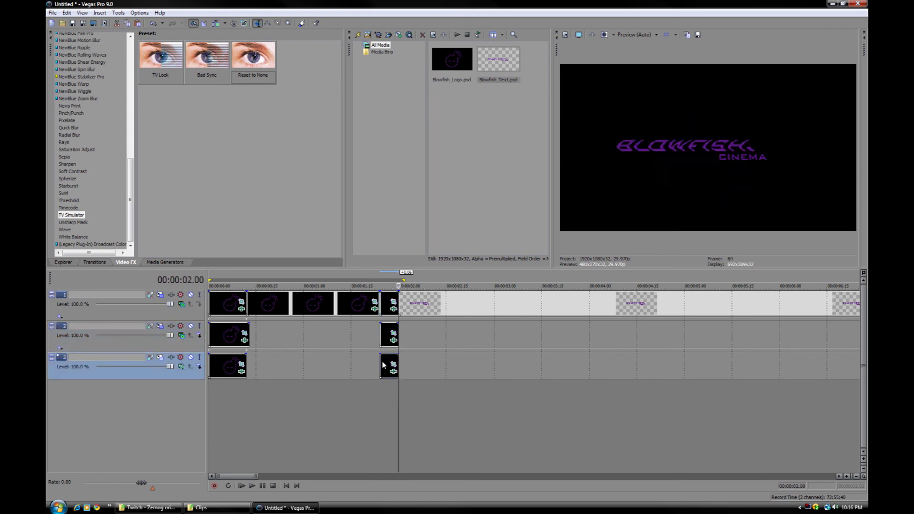
Review the Color Balance settings on the first logo event of track 1 and close its effects.
click(388, 305)
scroll(93, 125, up, 15)
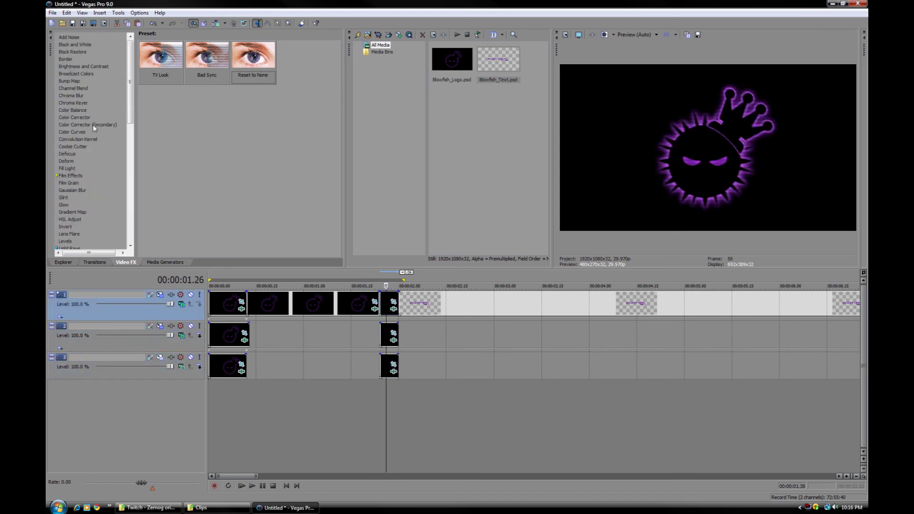
click(227, 306)
click(242, 309)
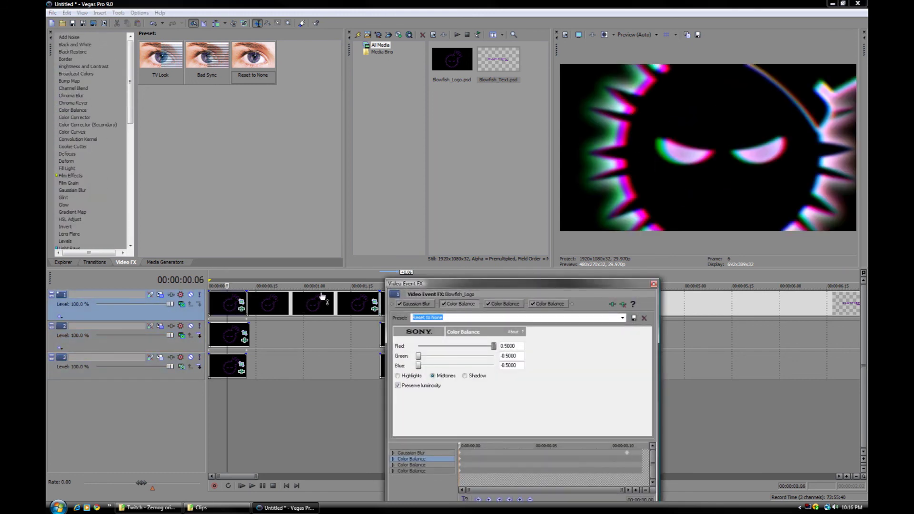
click(504, 305)
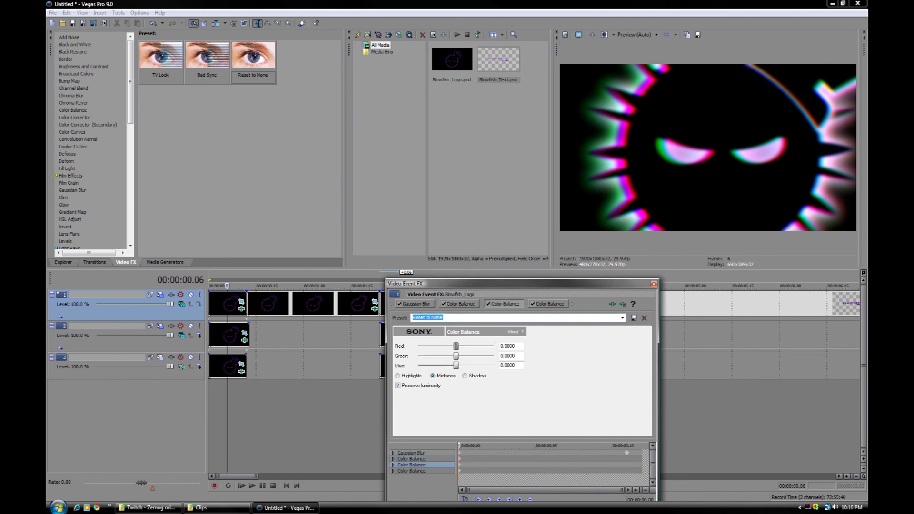
click(654, 284)
Apply Color Balance to the last logo segment on track 1 with red 0.5000 and green and blue -0.5000.
click(381, 304)
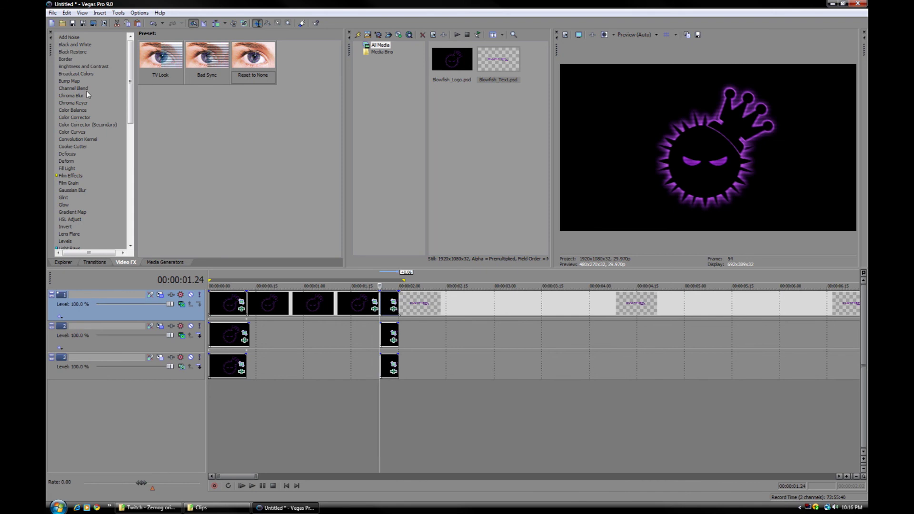
click(73, 110)
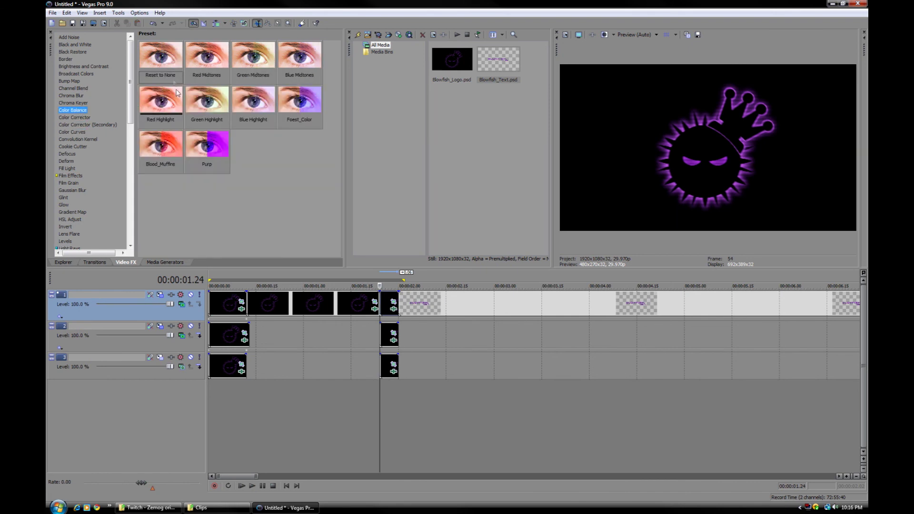
drag(168, 66, 387, 298)
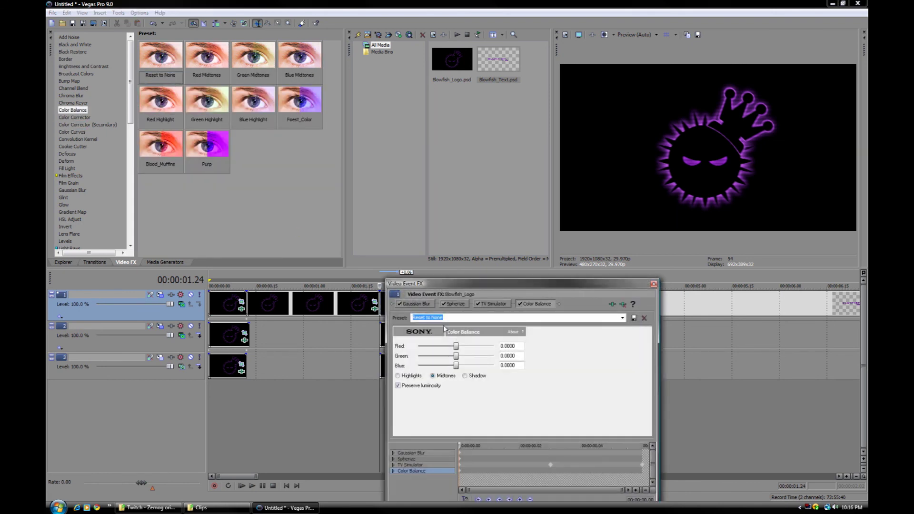
drag(457, 347, 608, 367)
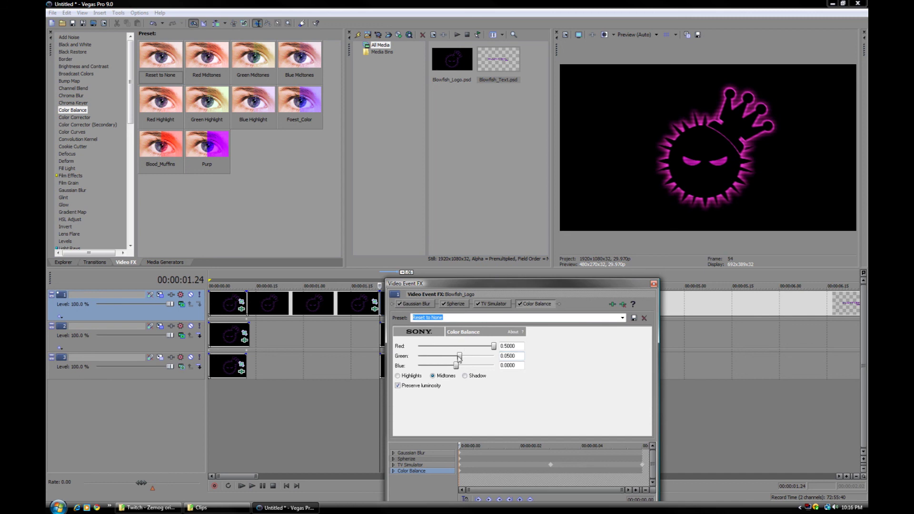
drag(461, 359, 419, 366)
Apply Color Balance to the last logo segment on track 2 with green 0.5000 and red and blue -0.5000.
drag(159, 60, 174, 87)
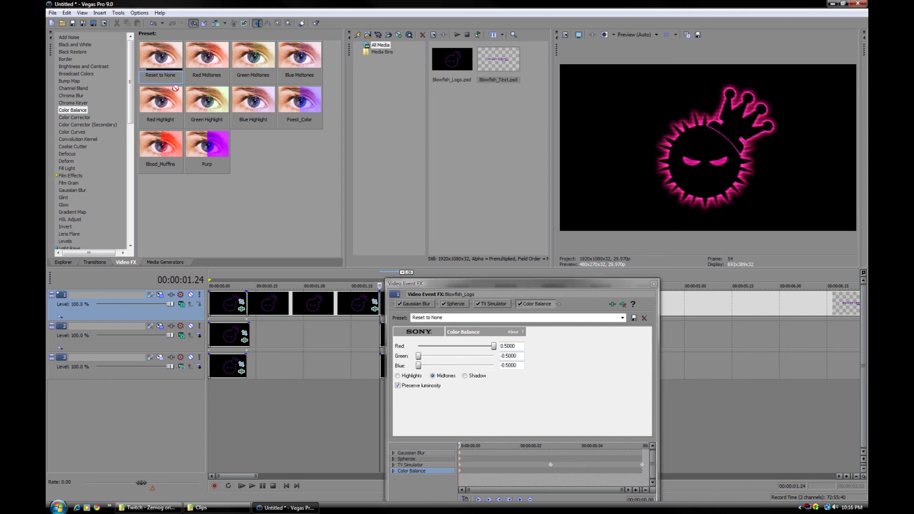
drag(383, 334, 419, 366)
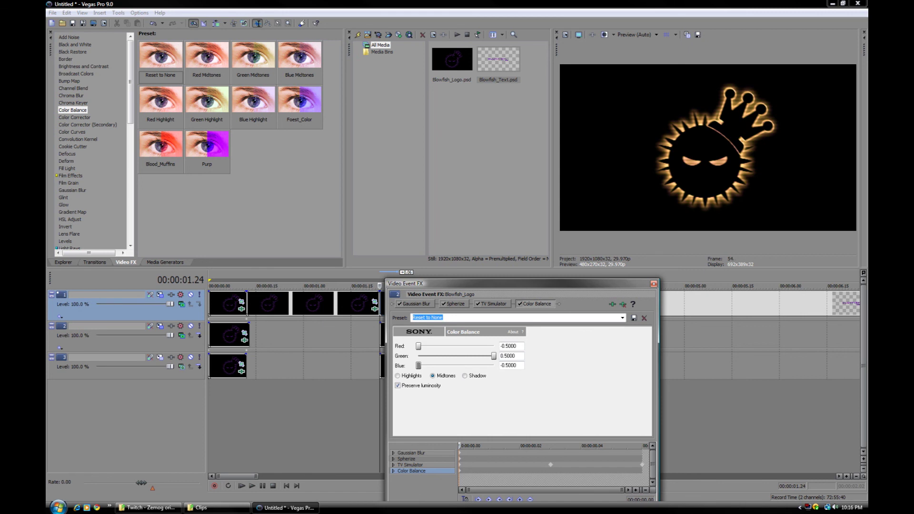
click(654, 285)
Apply Color Balance to the last logo segment on track 3 with blue 0.5000 and red and green -0.5000.
drag(174, 79, 407, 278)
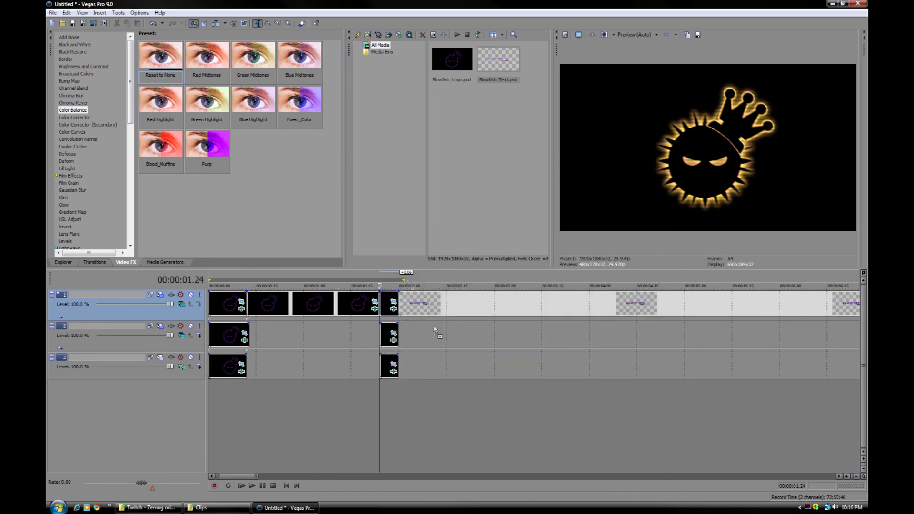
drag(377, 367, 394, 368)
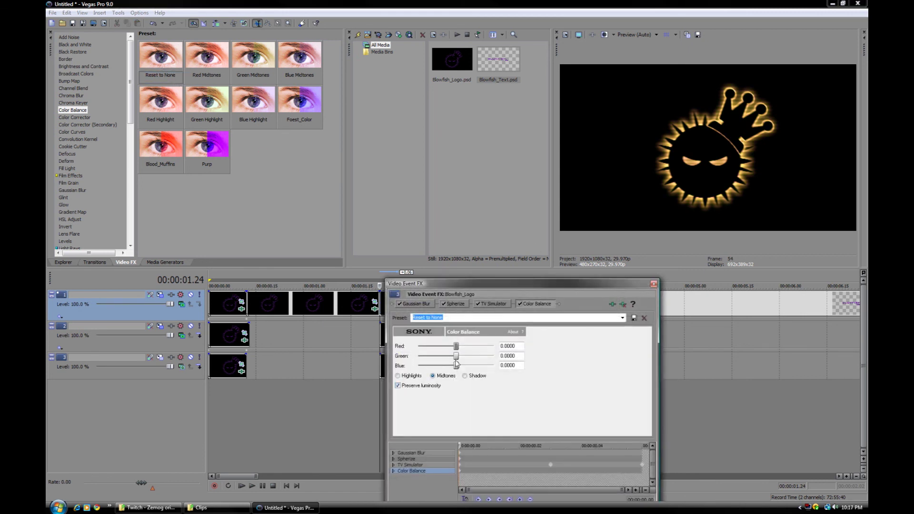
drag(457, 347, 419, 357)
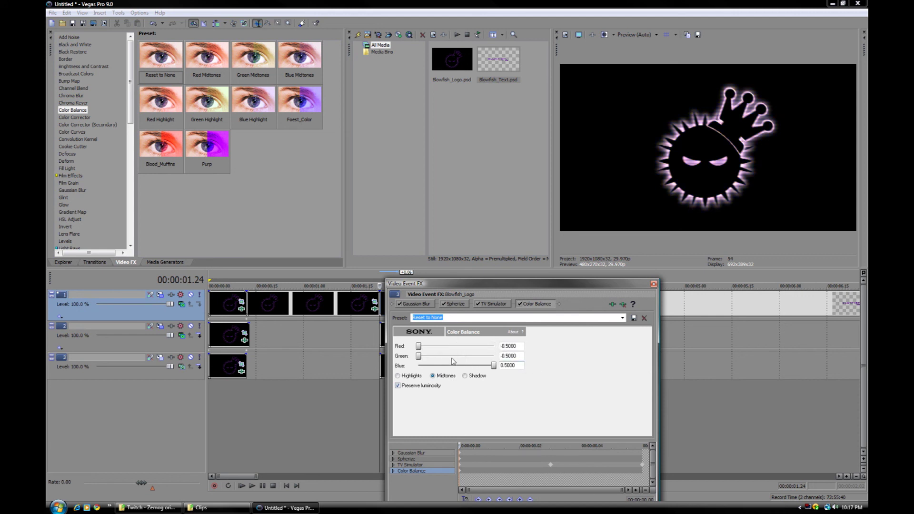
click(654, 284)
Open Track Motion for track 1, advance its timeline from 00:00:00.12 toward the last logo segment, and move the window clear of the preview.
click(247, 322)
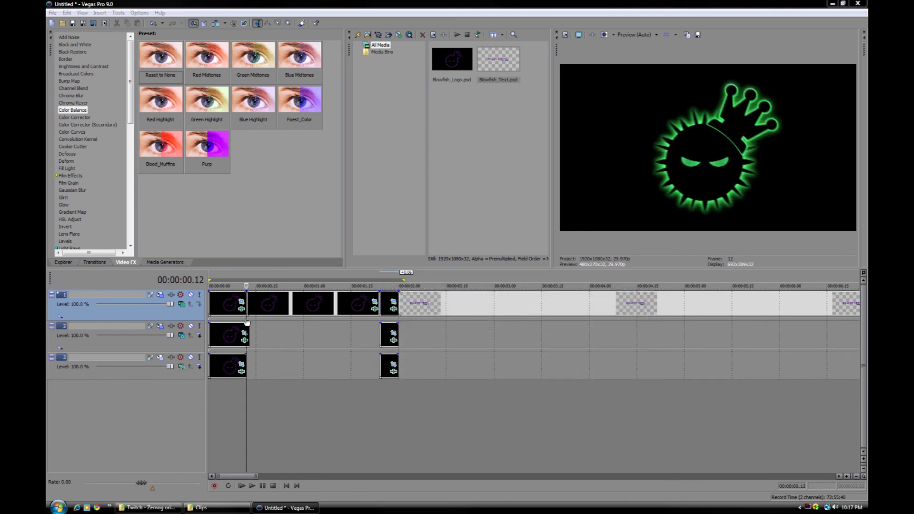
double_click(246, 320)
drag(243, 139, 466, 167)
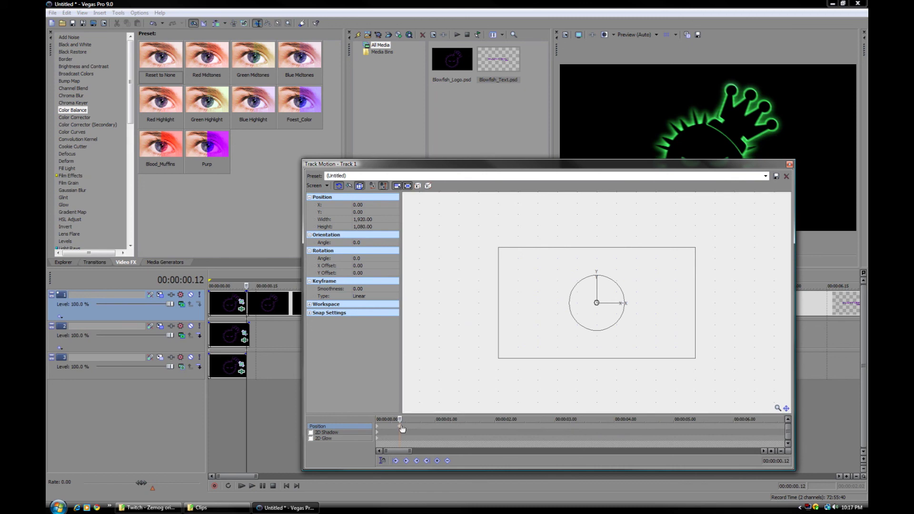
drag(401, 419, 454, 419)
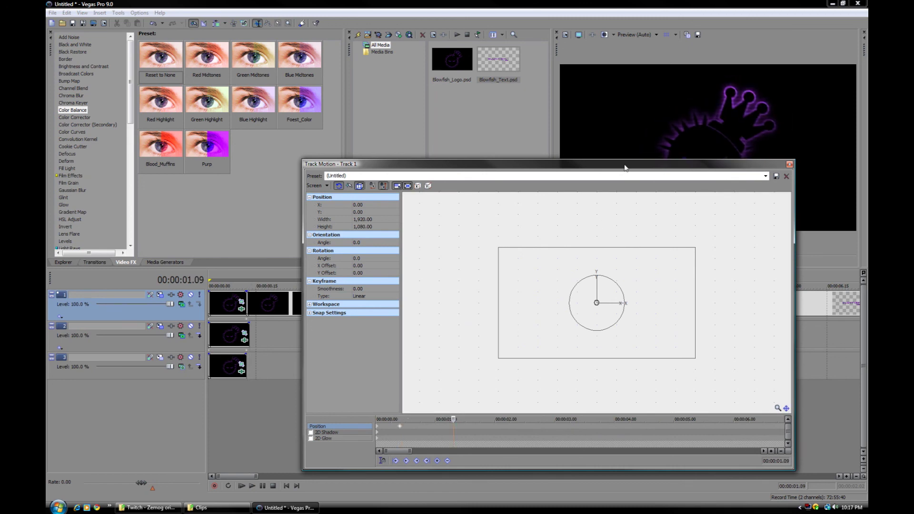
drag(625, 168, 730, 228)
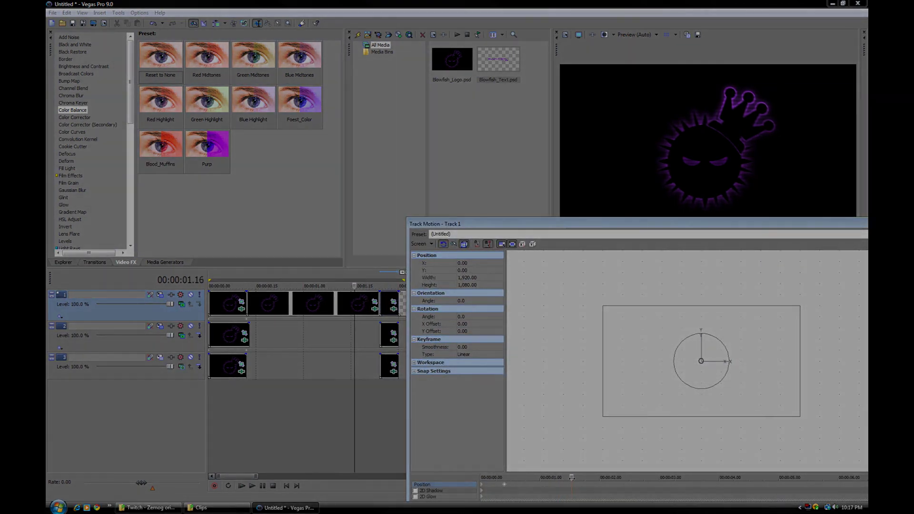